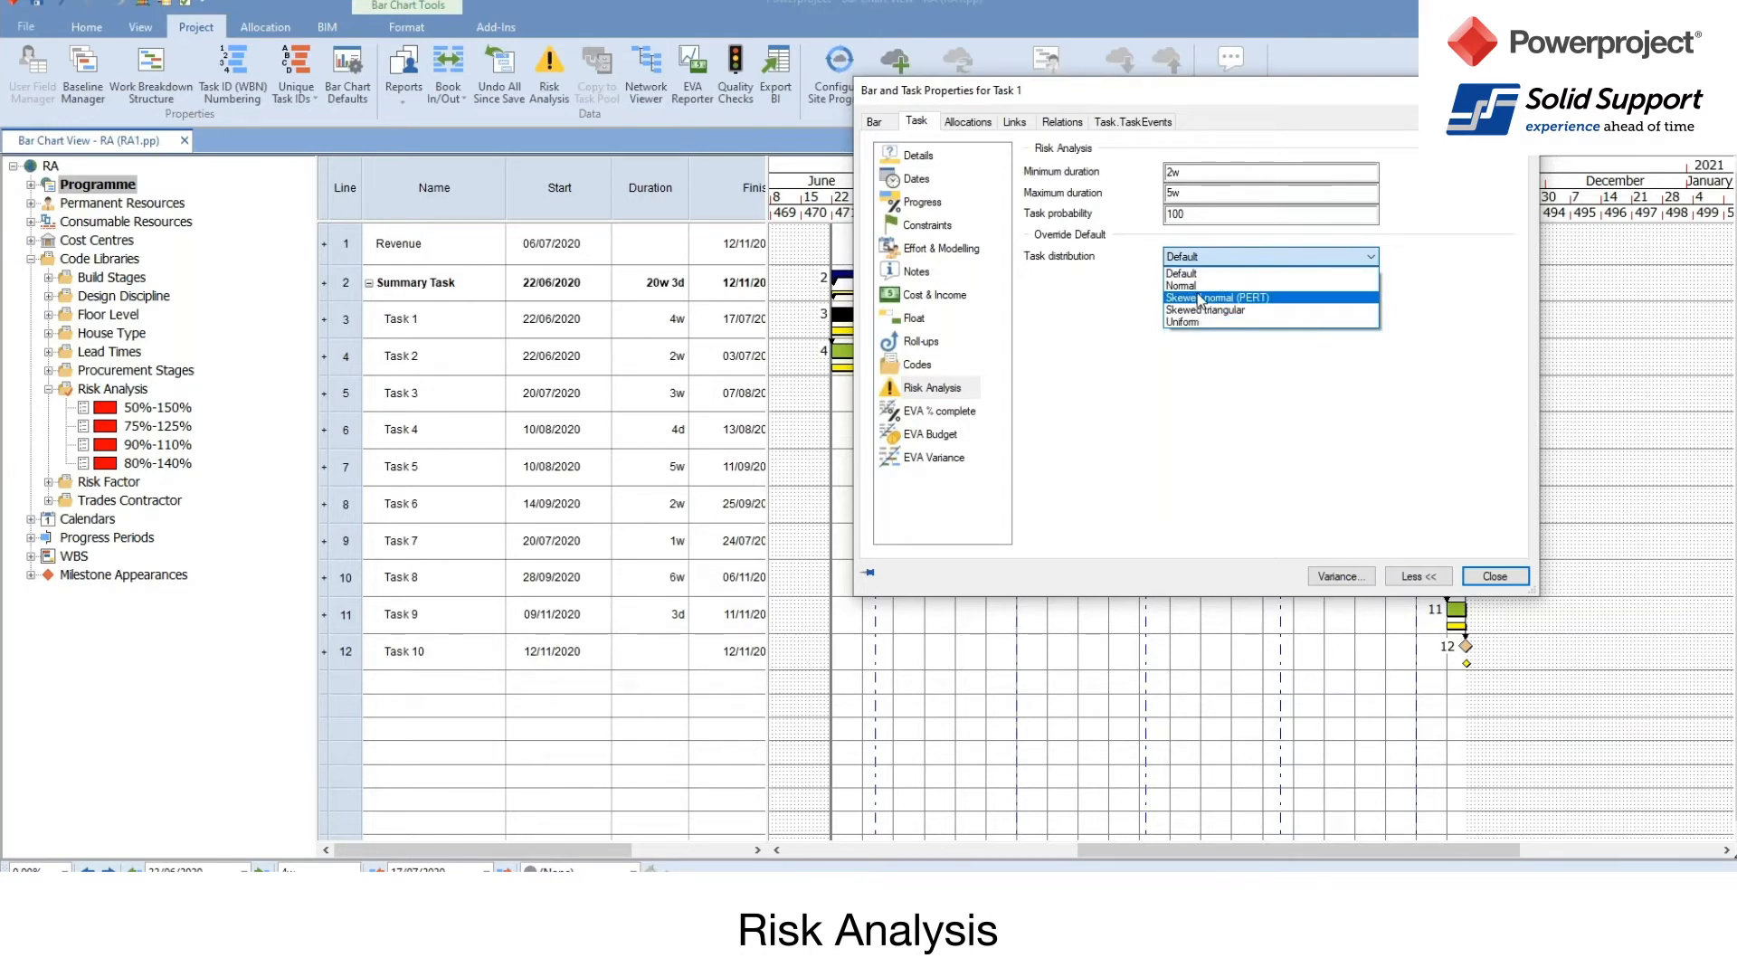
# Step: Leave Task 1's distribution at Default, close its properties and open the Risk view
pyautogui.click(1127, 285)
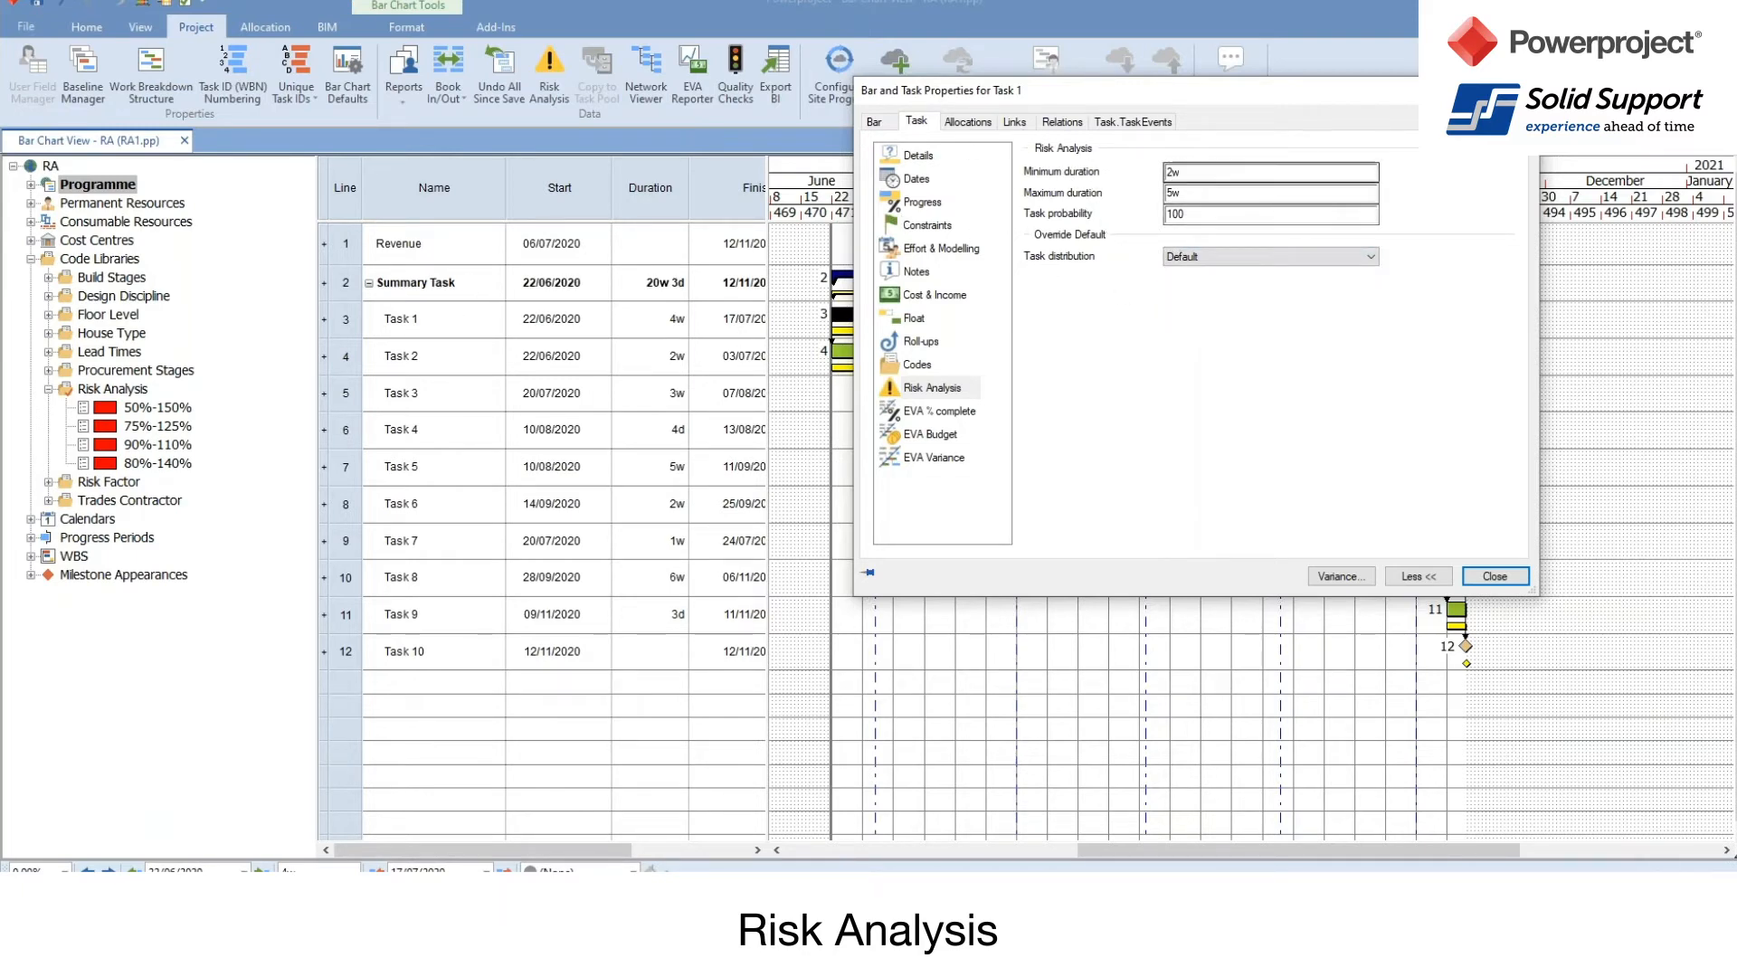
pyautogui.click(1486, 574)
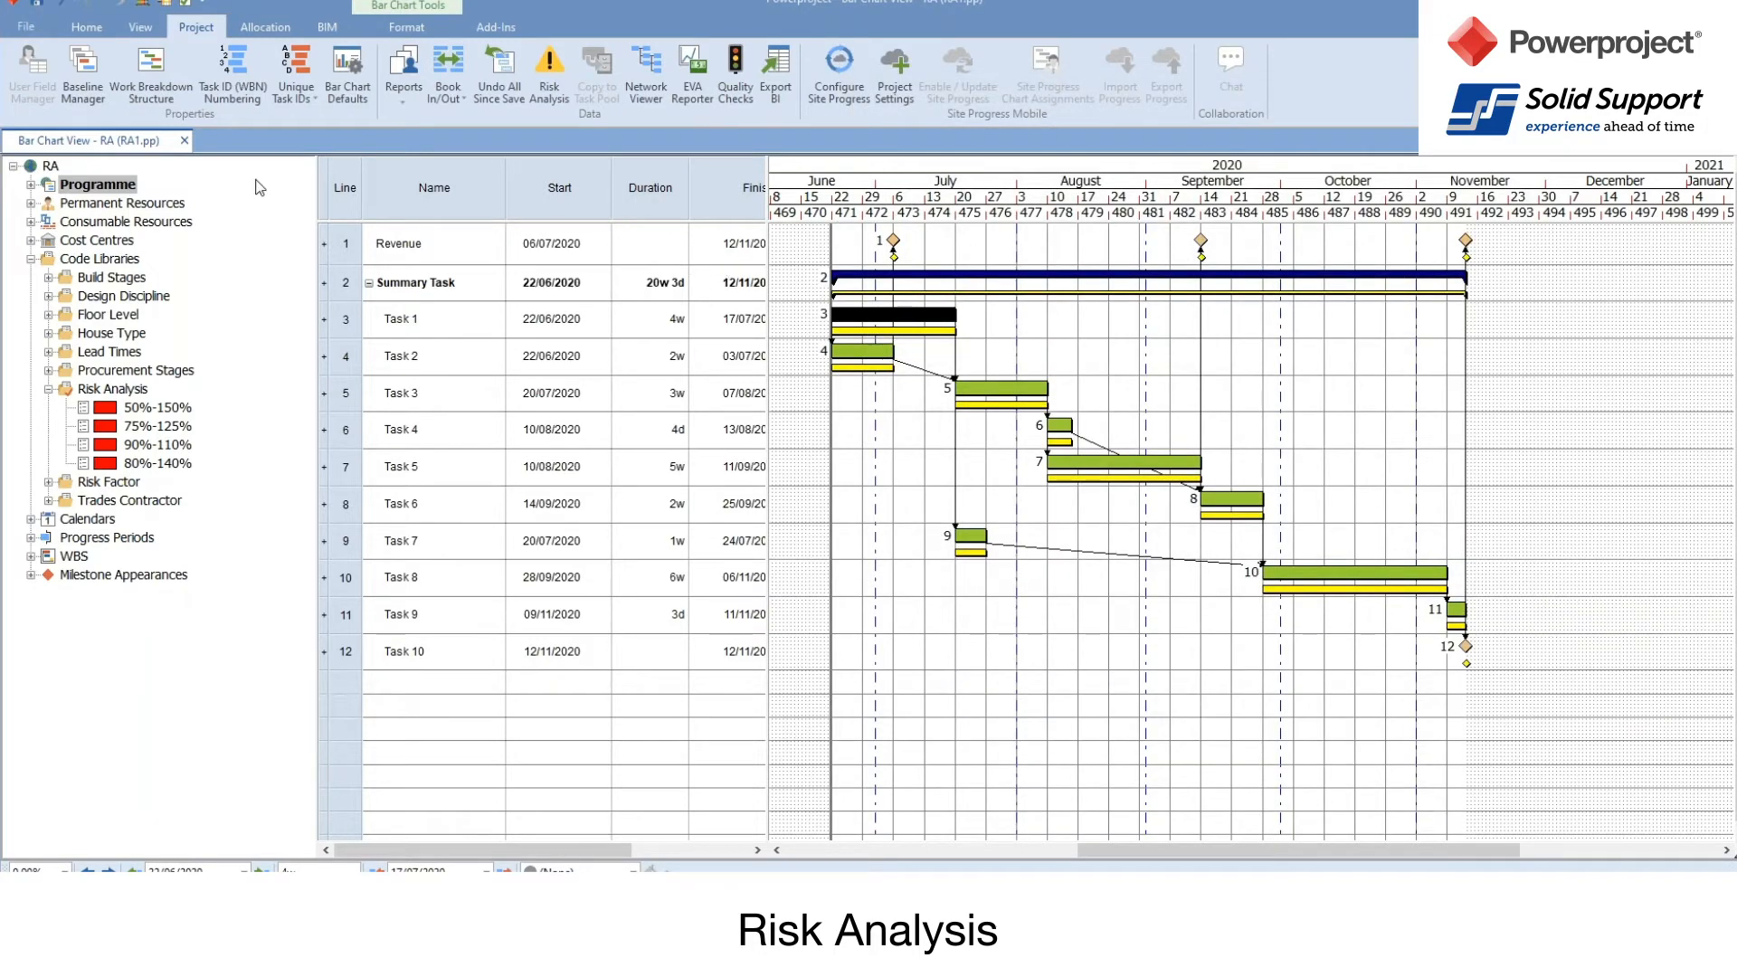
pyautogui.click(87, 27)
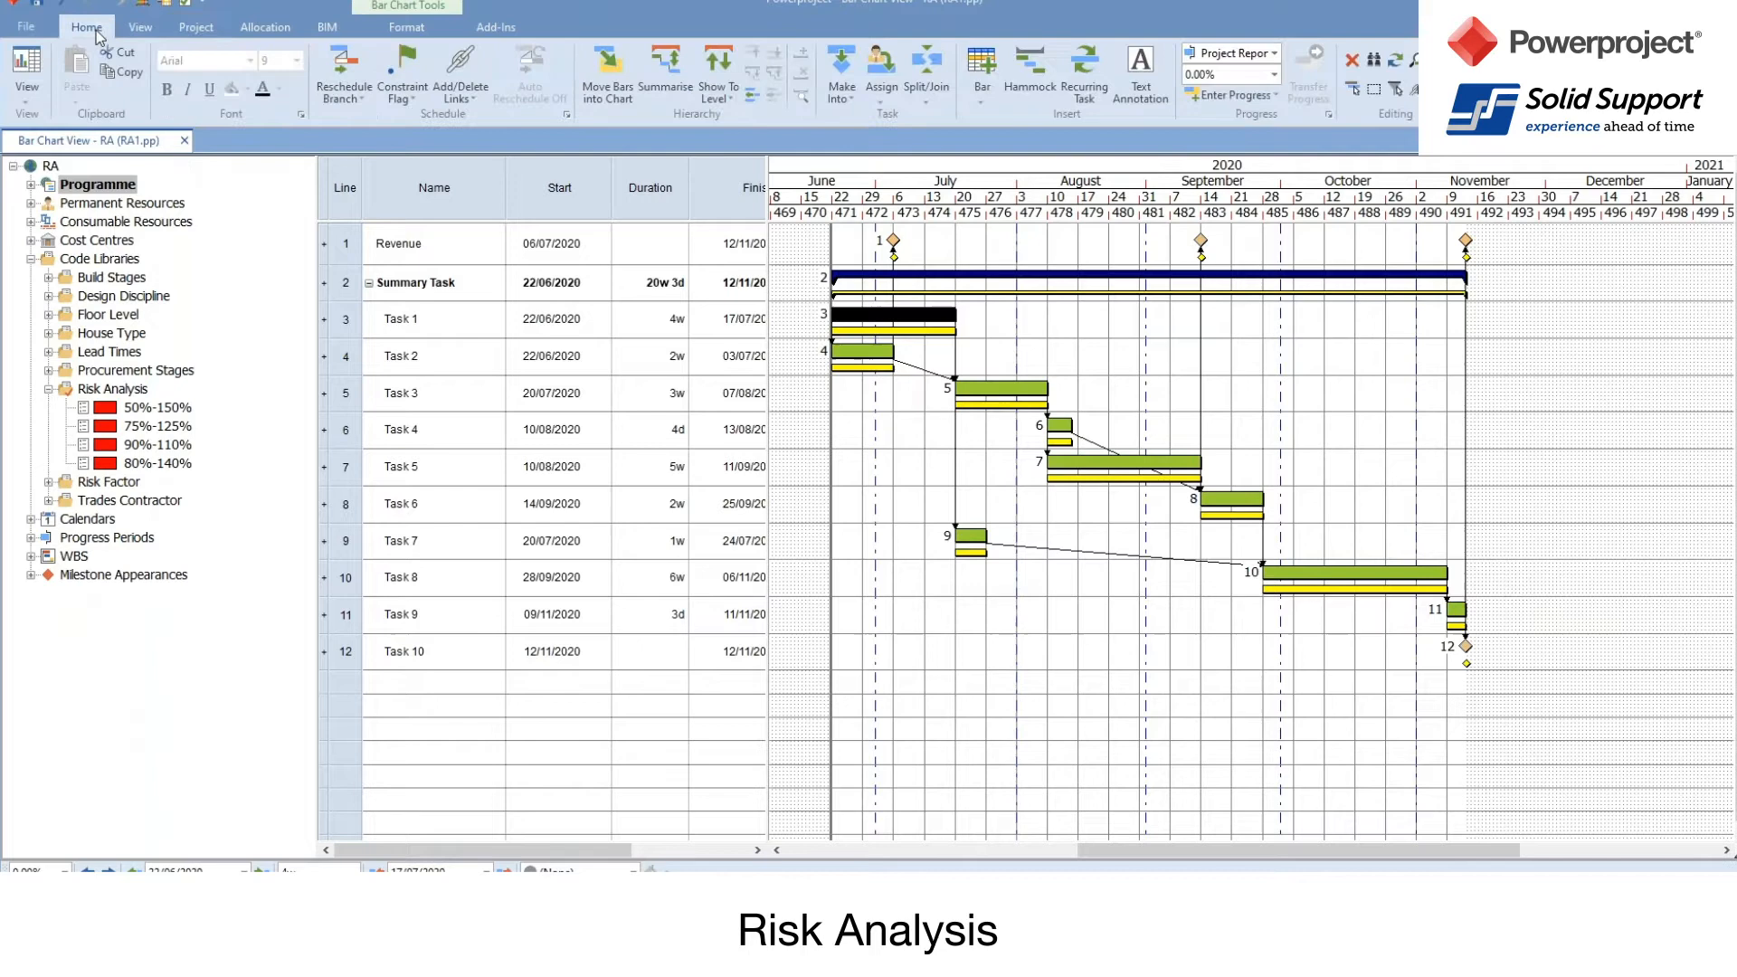
pyautogui.click(27, 74)
pyautogui.click(49, 283)
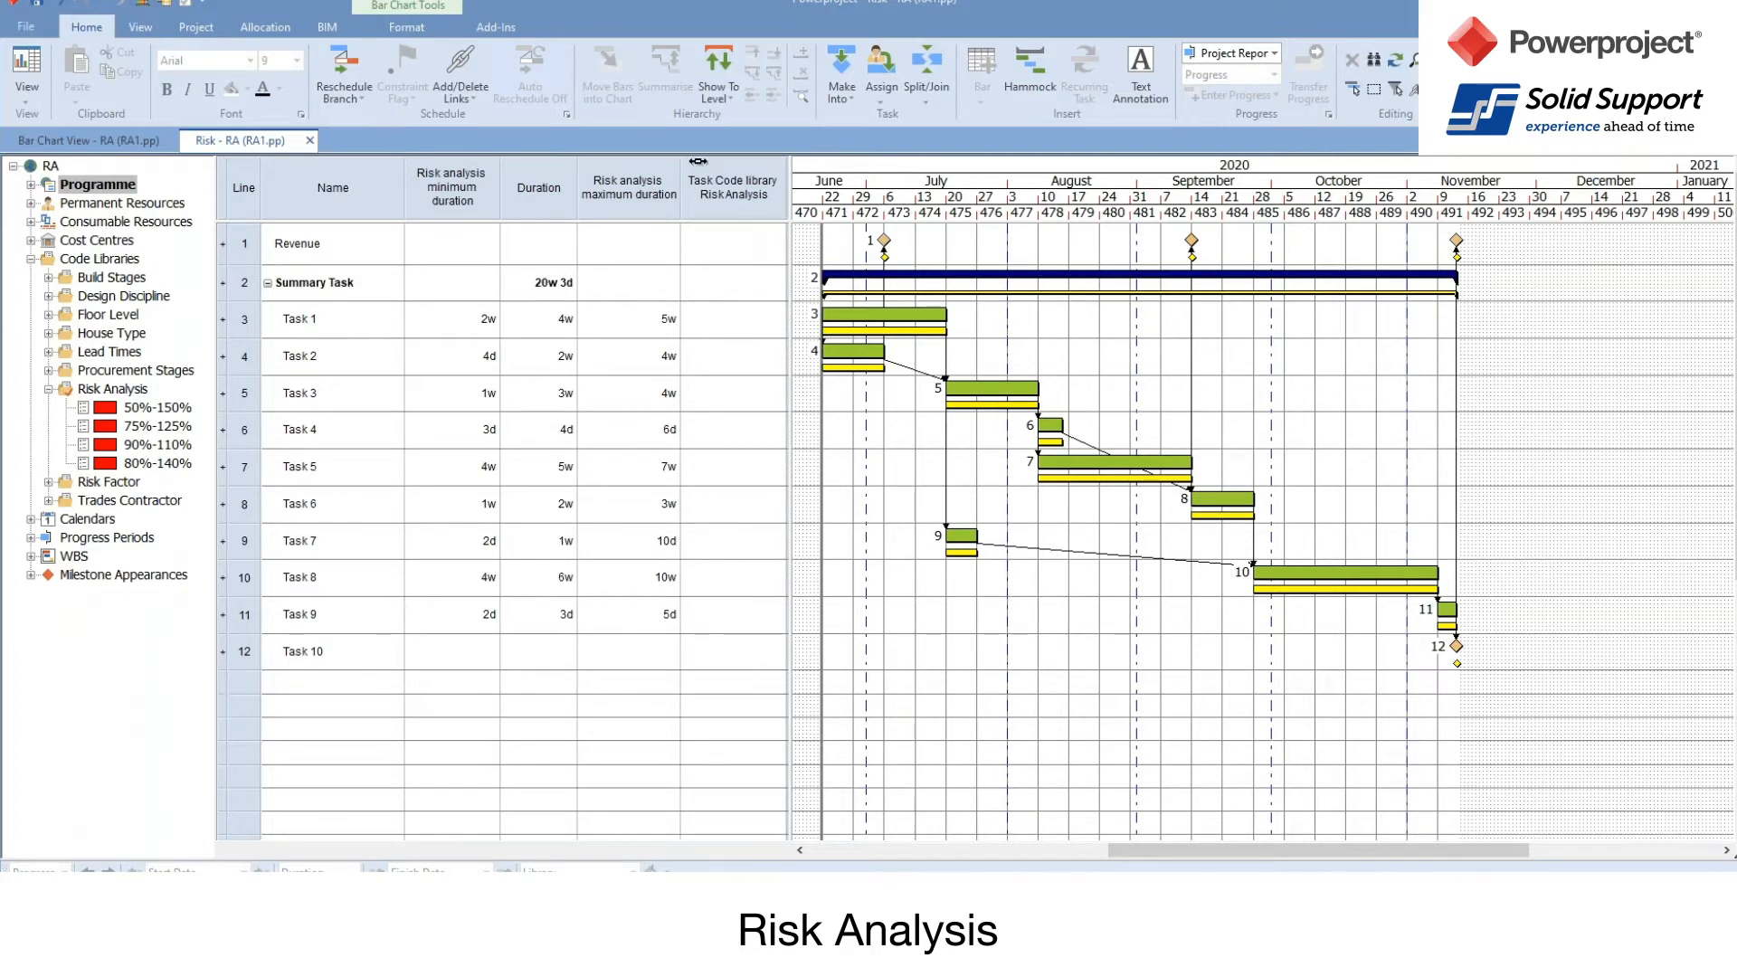
# Step: Examine the minimum and maximum risk analysis durations against the planned durations of Tasks 1 to 4
pyautogui.doubleClick(463, 328)
pyautogui.click(465, 360)
pyautogui.click(449, 401)
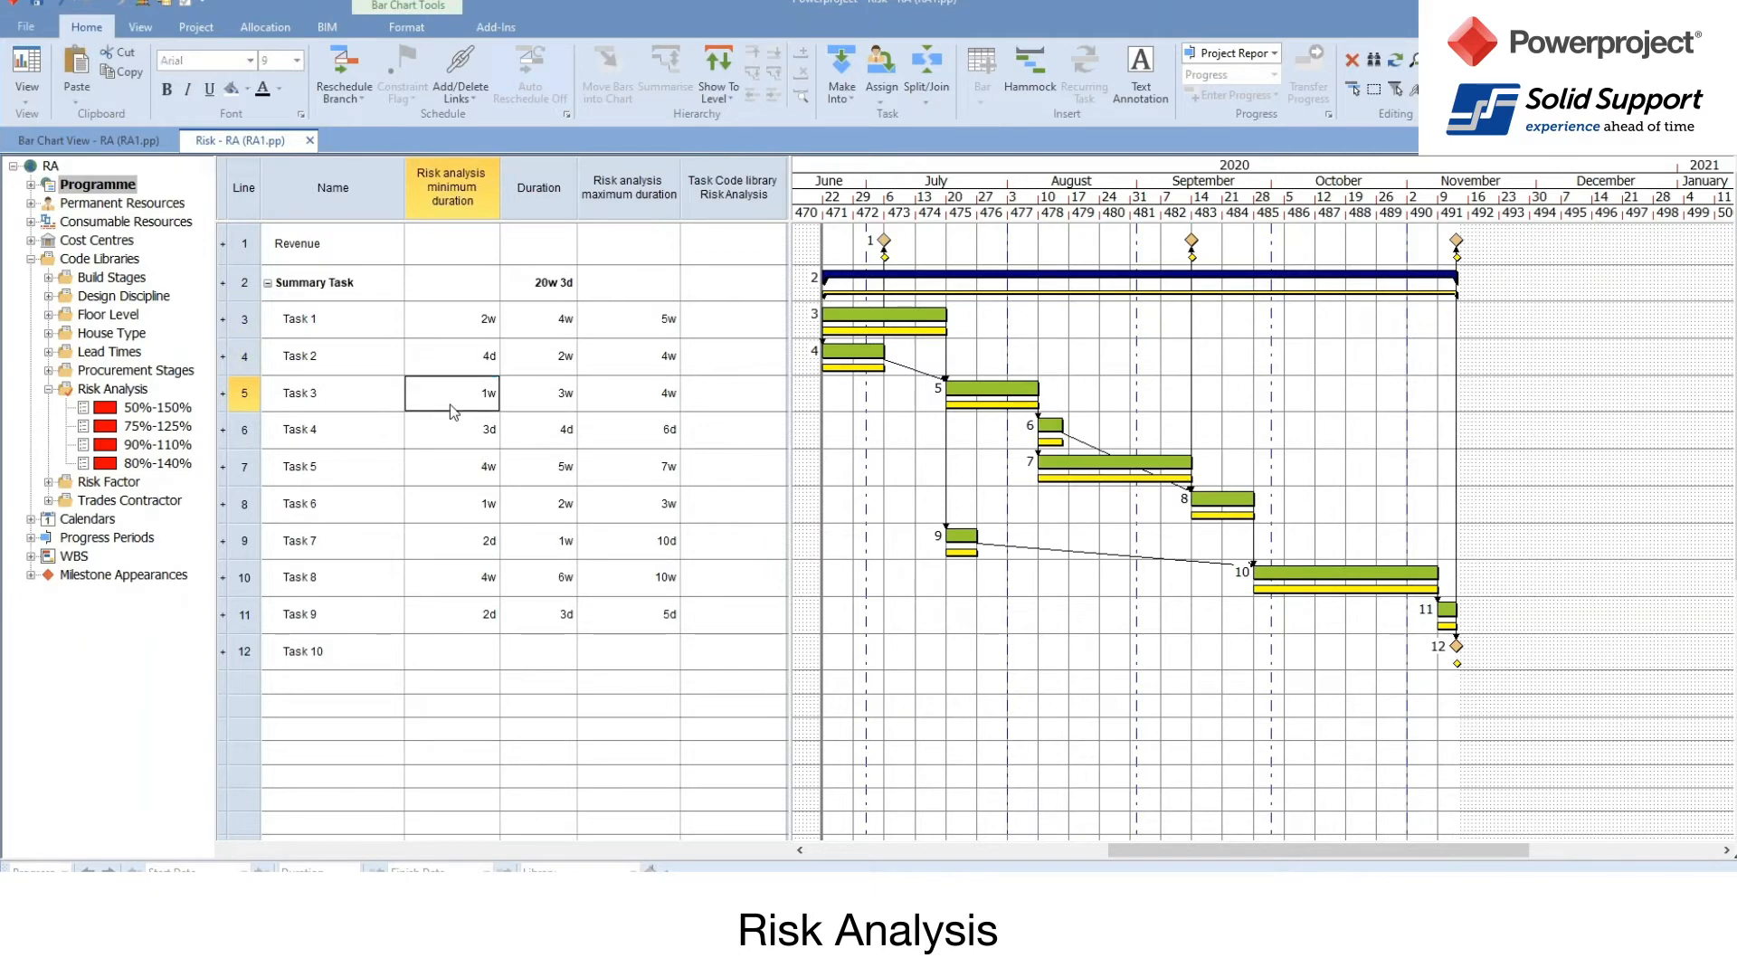
pyautogui.click(623, 396)
pyautogui.click(453, 440)
pyautogui.click(616, 433)
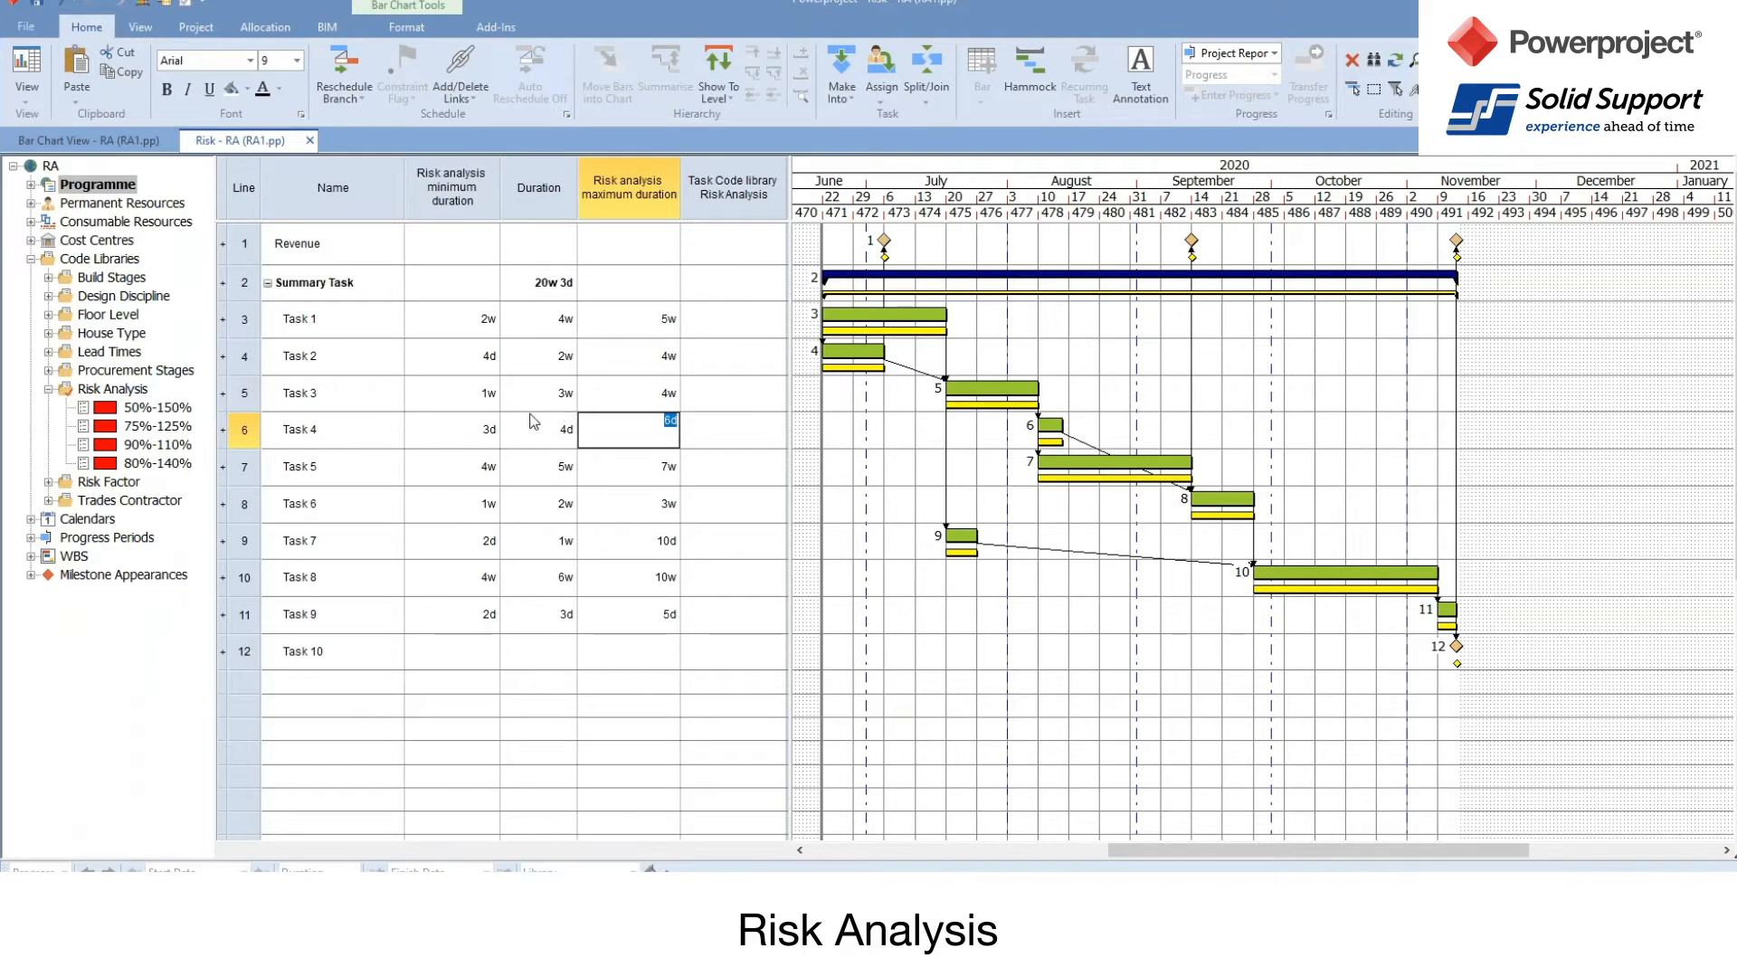
pyautogui.click(443, 333)
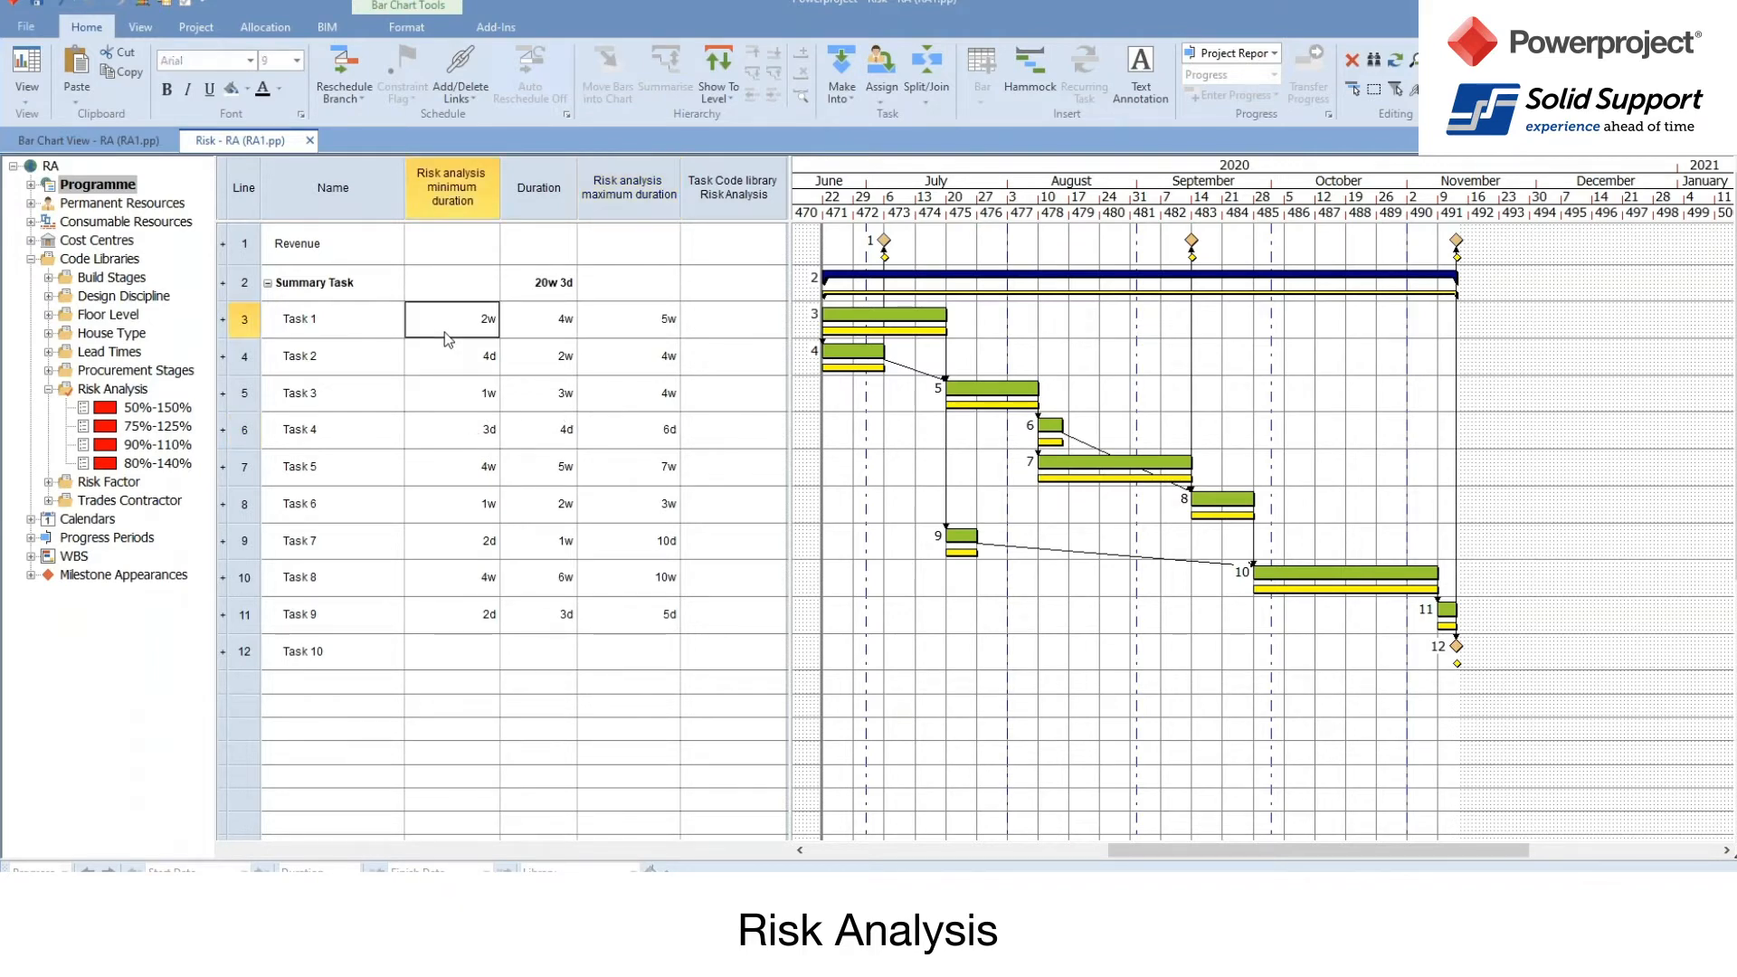
pyautogui.click(518, 323)
pyautogui.click(441, 325)
pyautogui.click(618, 331)
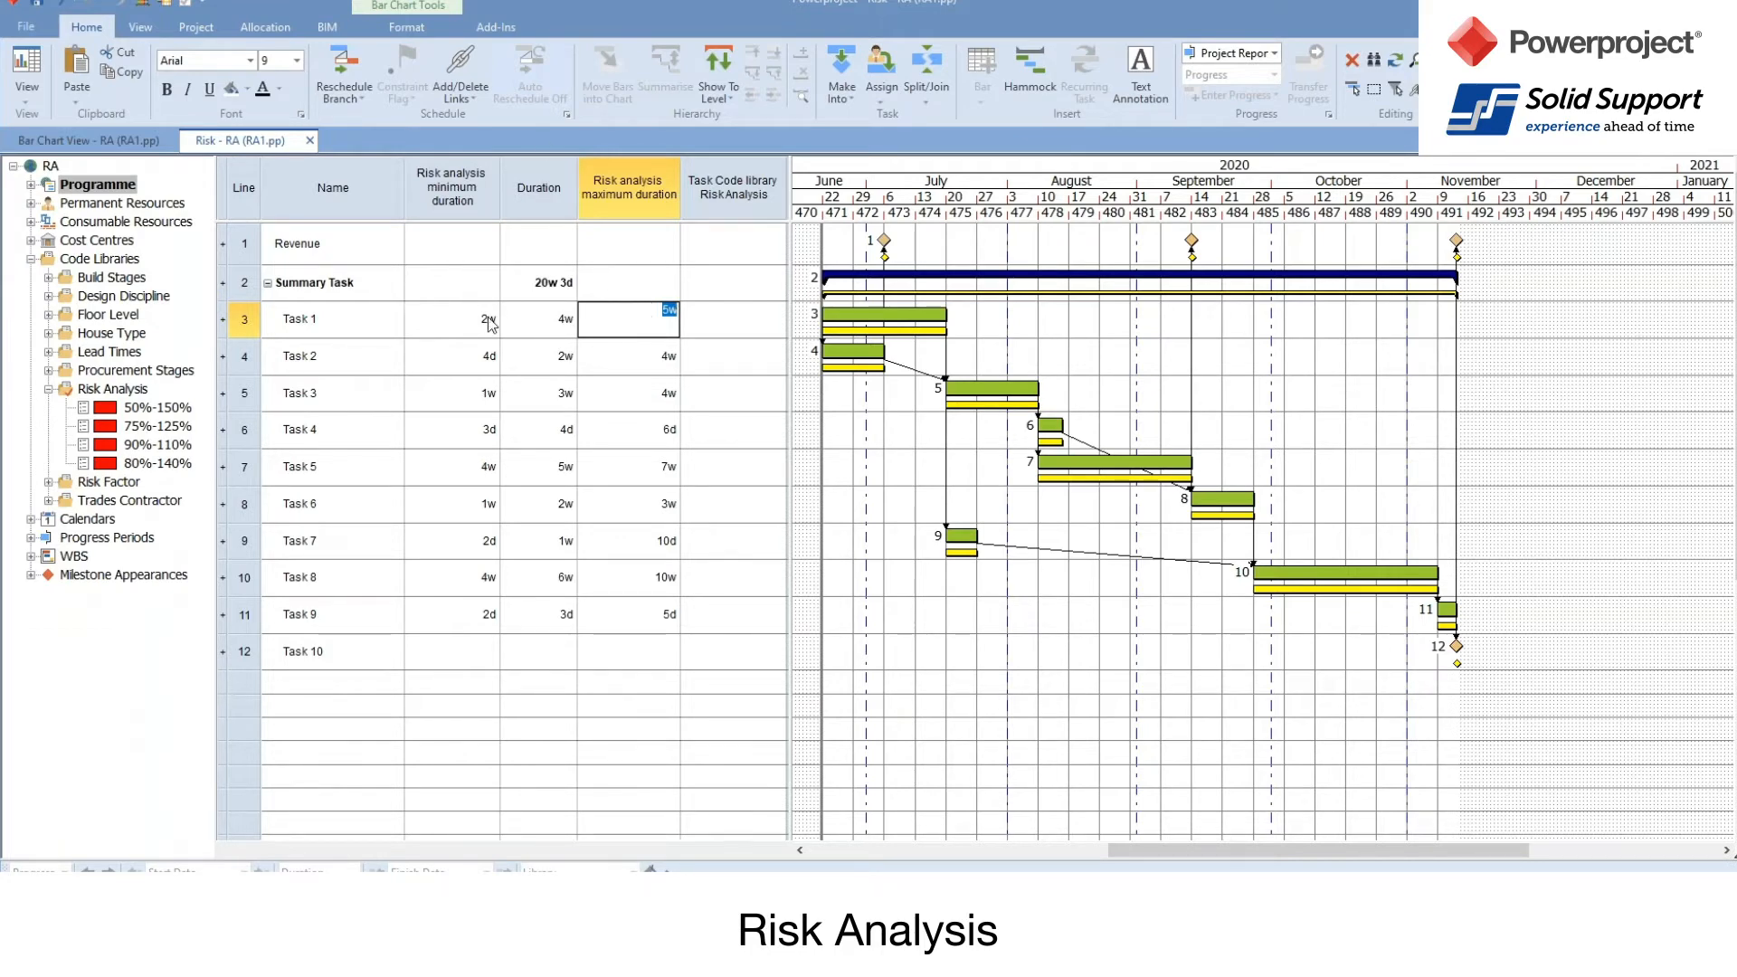
pyautogui.click(857, 315)
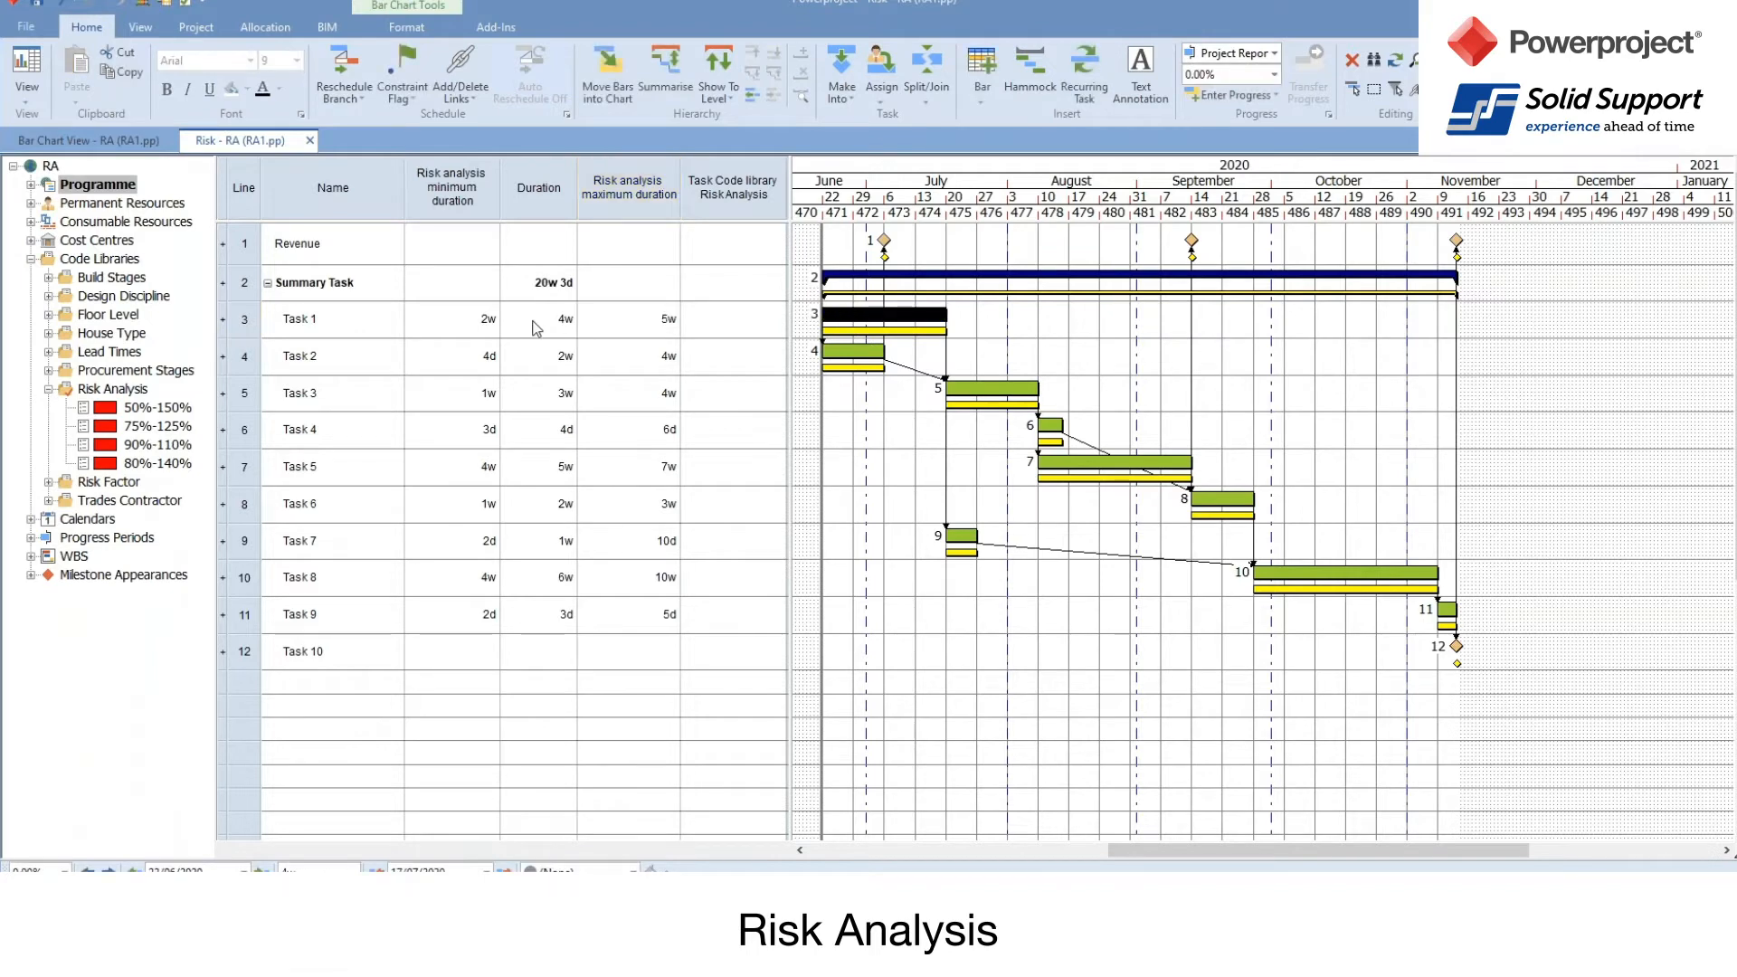
pyautogui.click(459, 368)
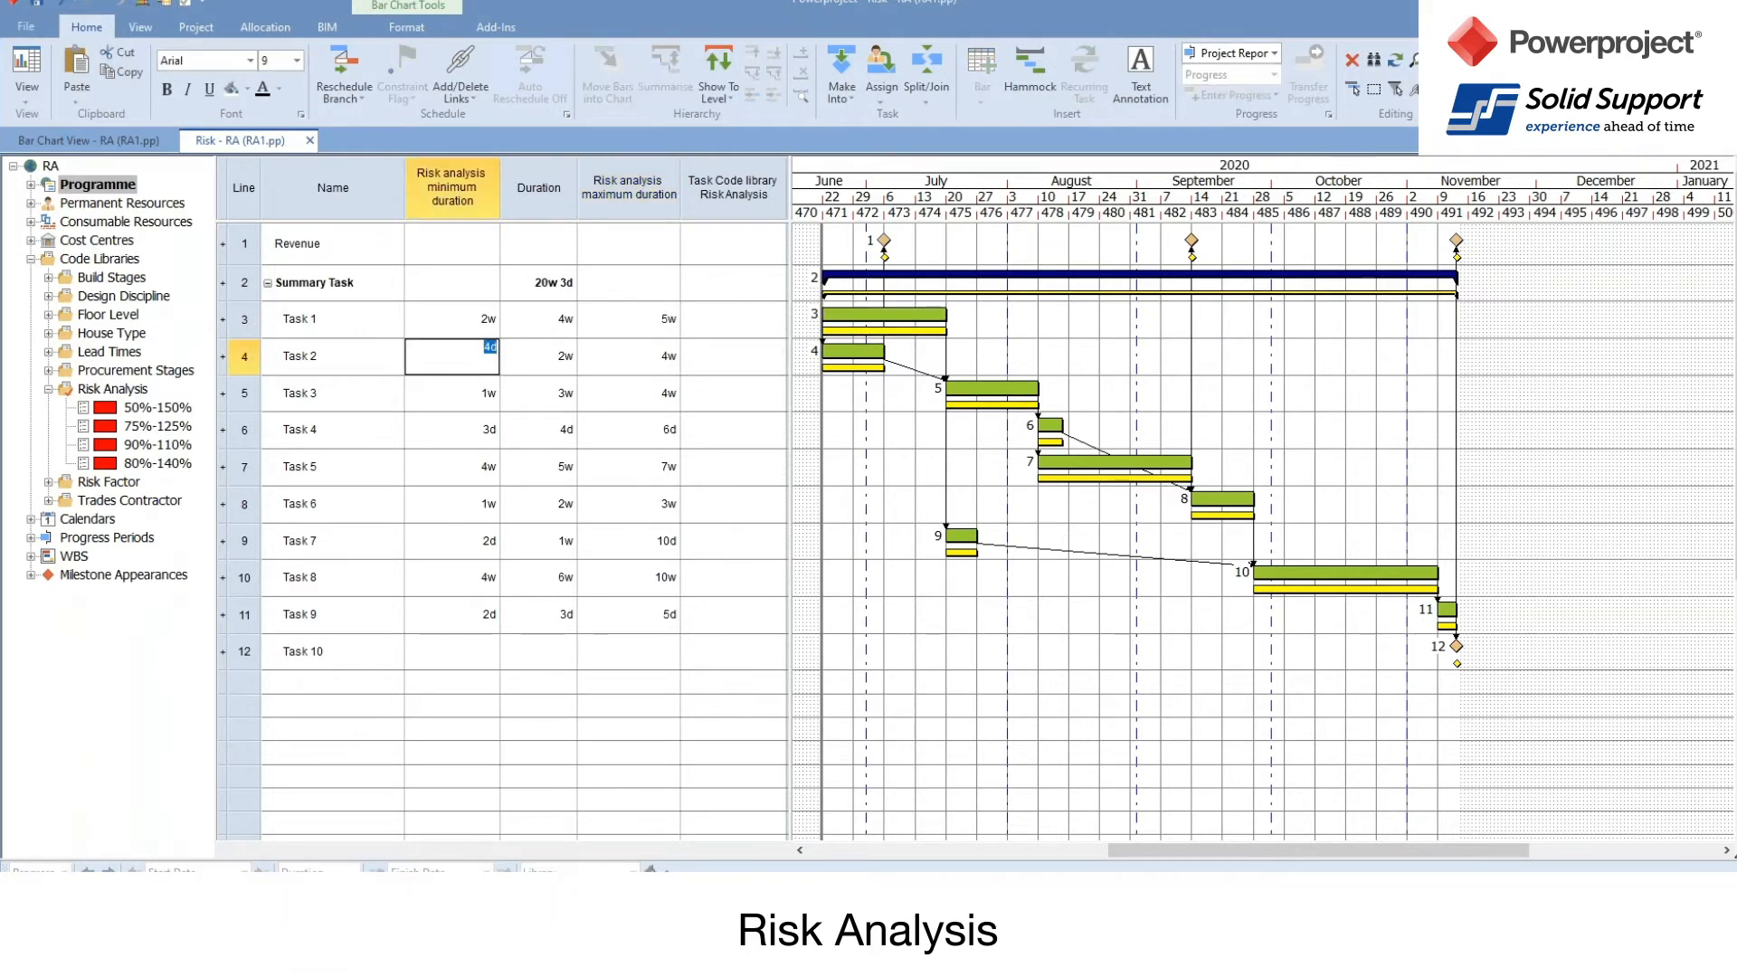
pyautogui.click(615, 367)
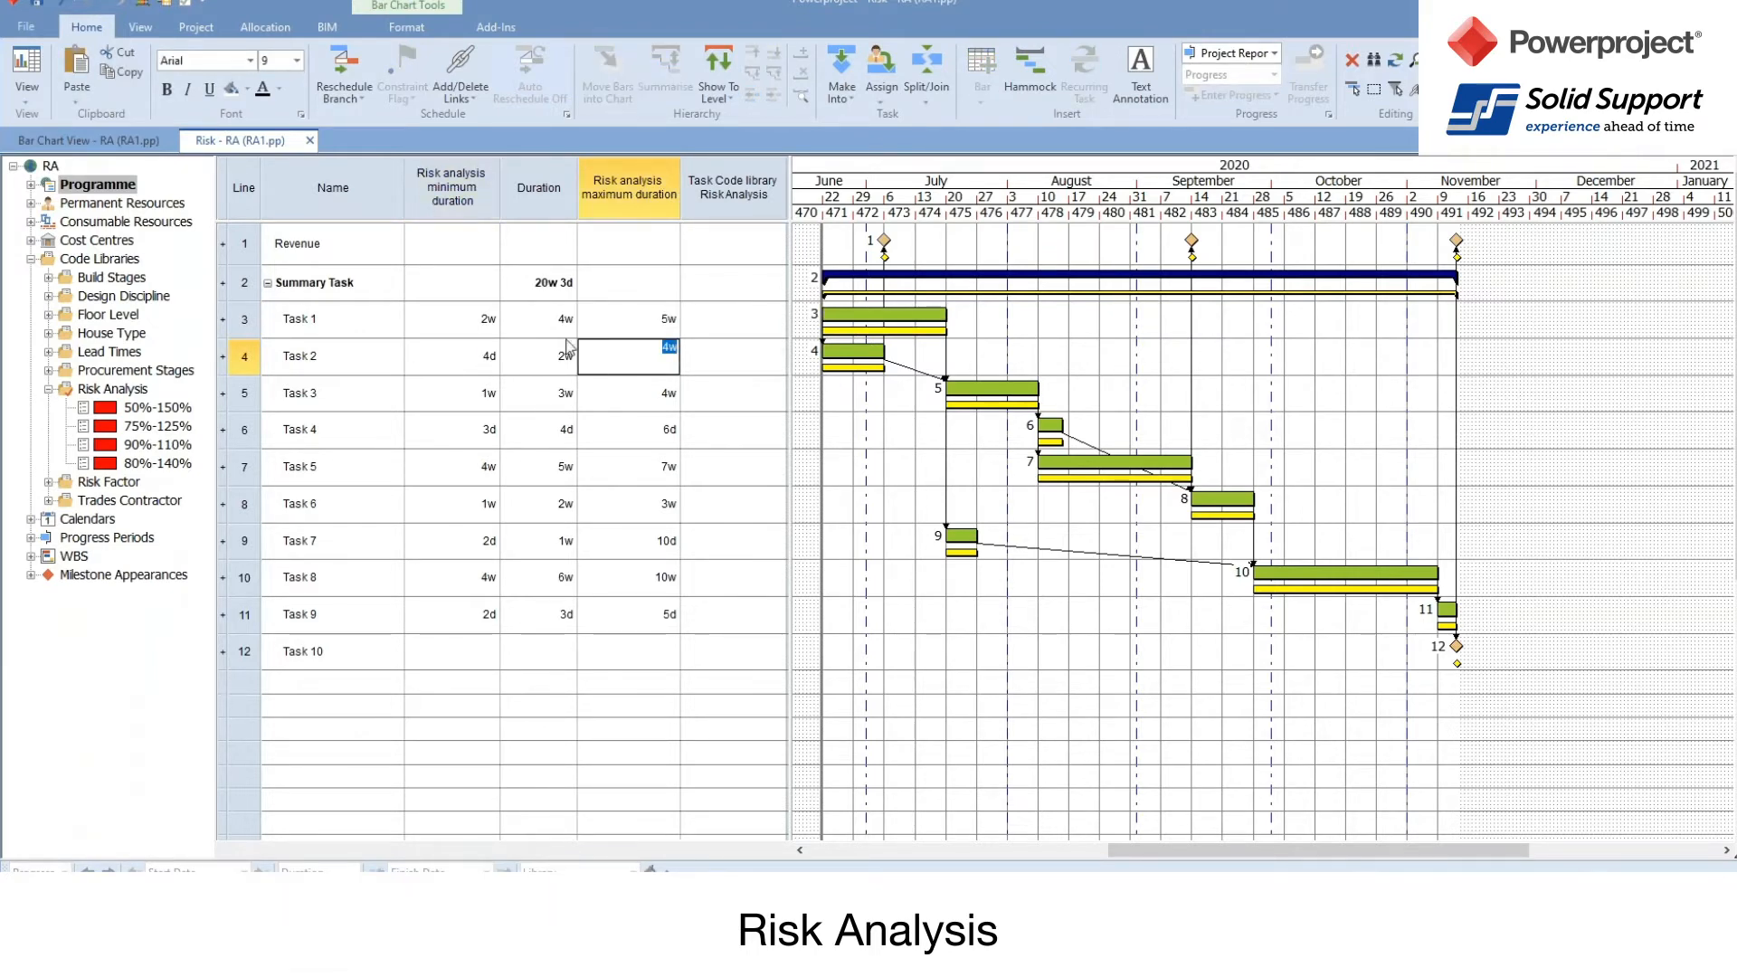
pyautogui.click(636, 356)
pyautogui.click(563, 365)
pyautogui.click(647, 369)
pyautogui.click(622, 348)
pyautogui.click(871, 428)
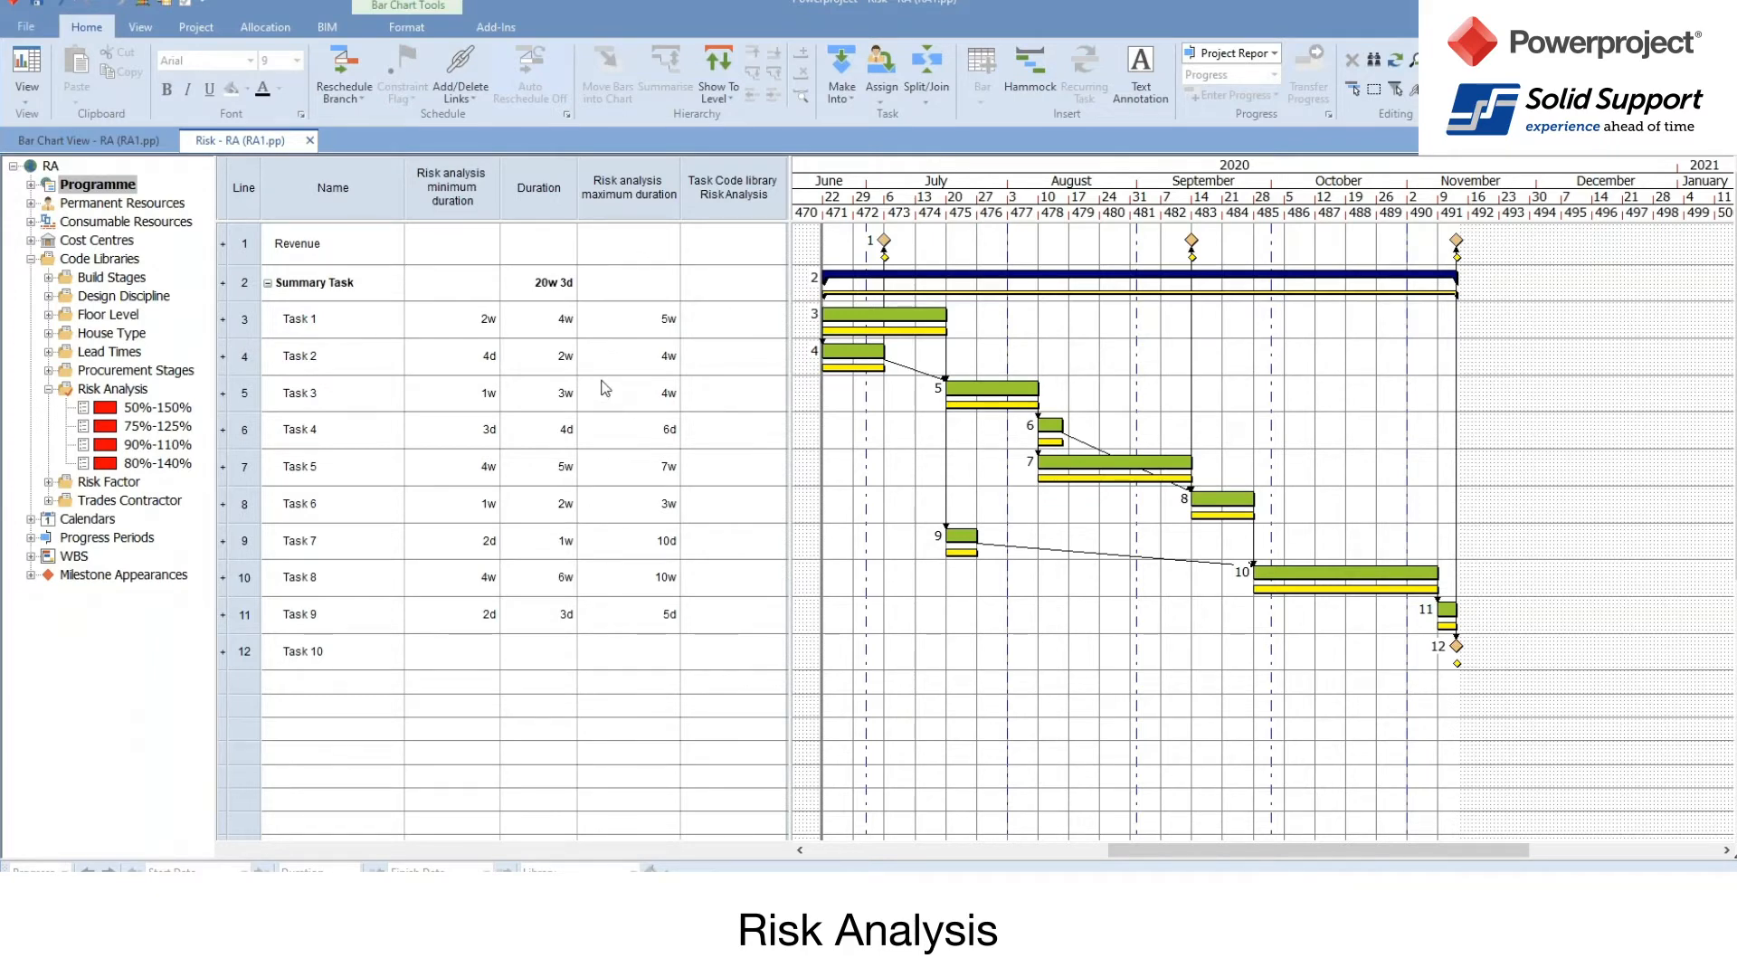
pyautogui.click(472, 332)
pyautogui.click(645, 332)
# Step: Assign the 50%-150% code from the Risk Analysis code library to Task 2
pyautogui.click(726, 324)
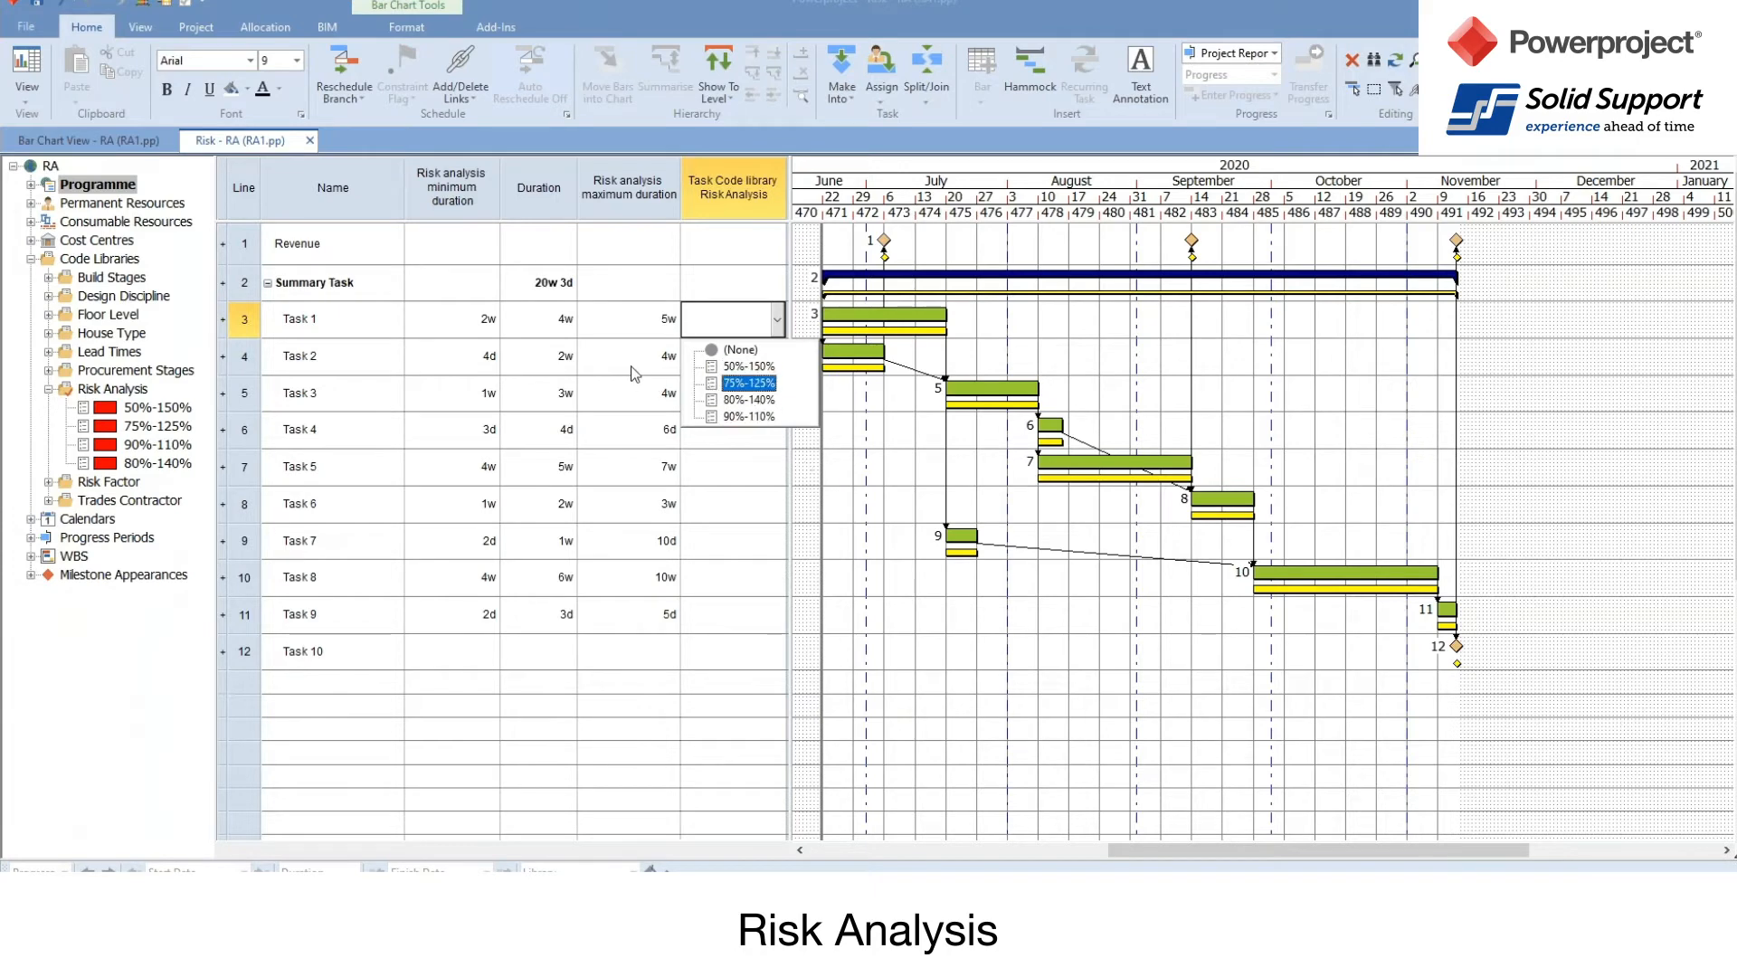
pyautogui.click(893, 500)
pyautogui.click(733, 364)
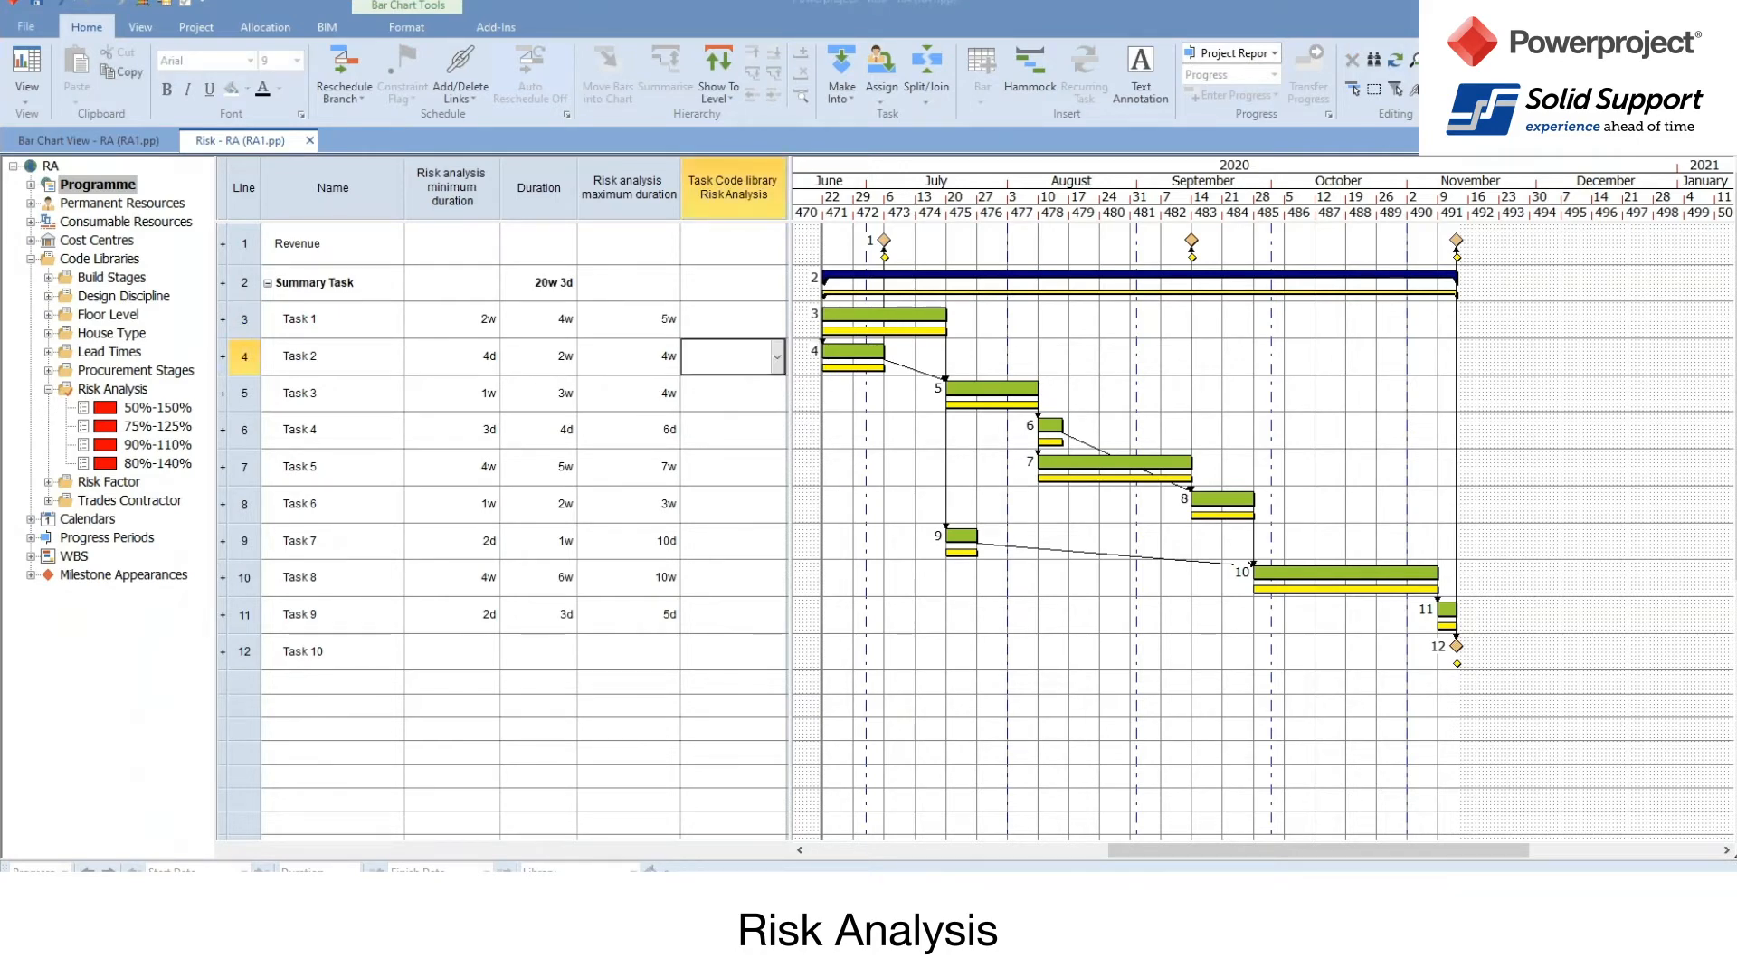
pyautogui.click(776, 356)
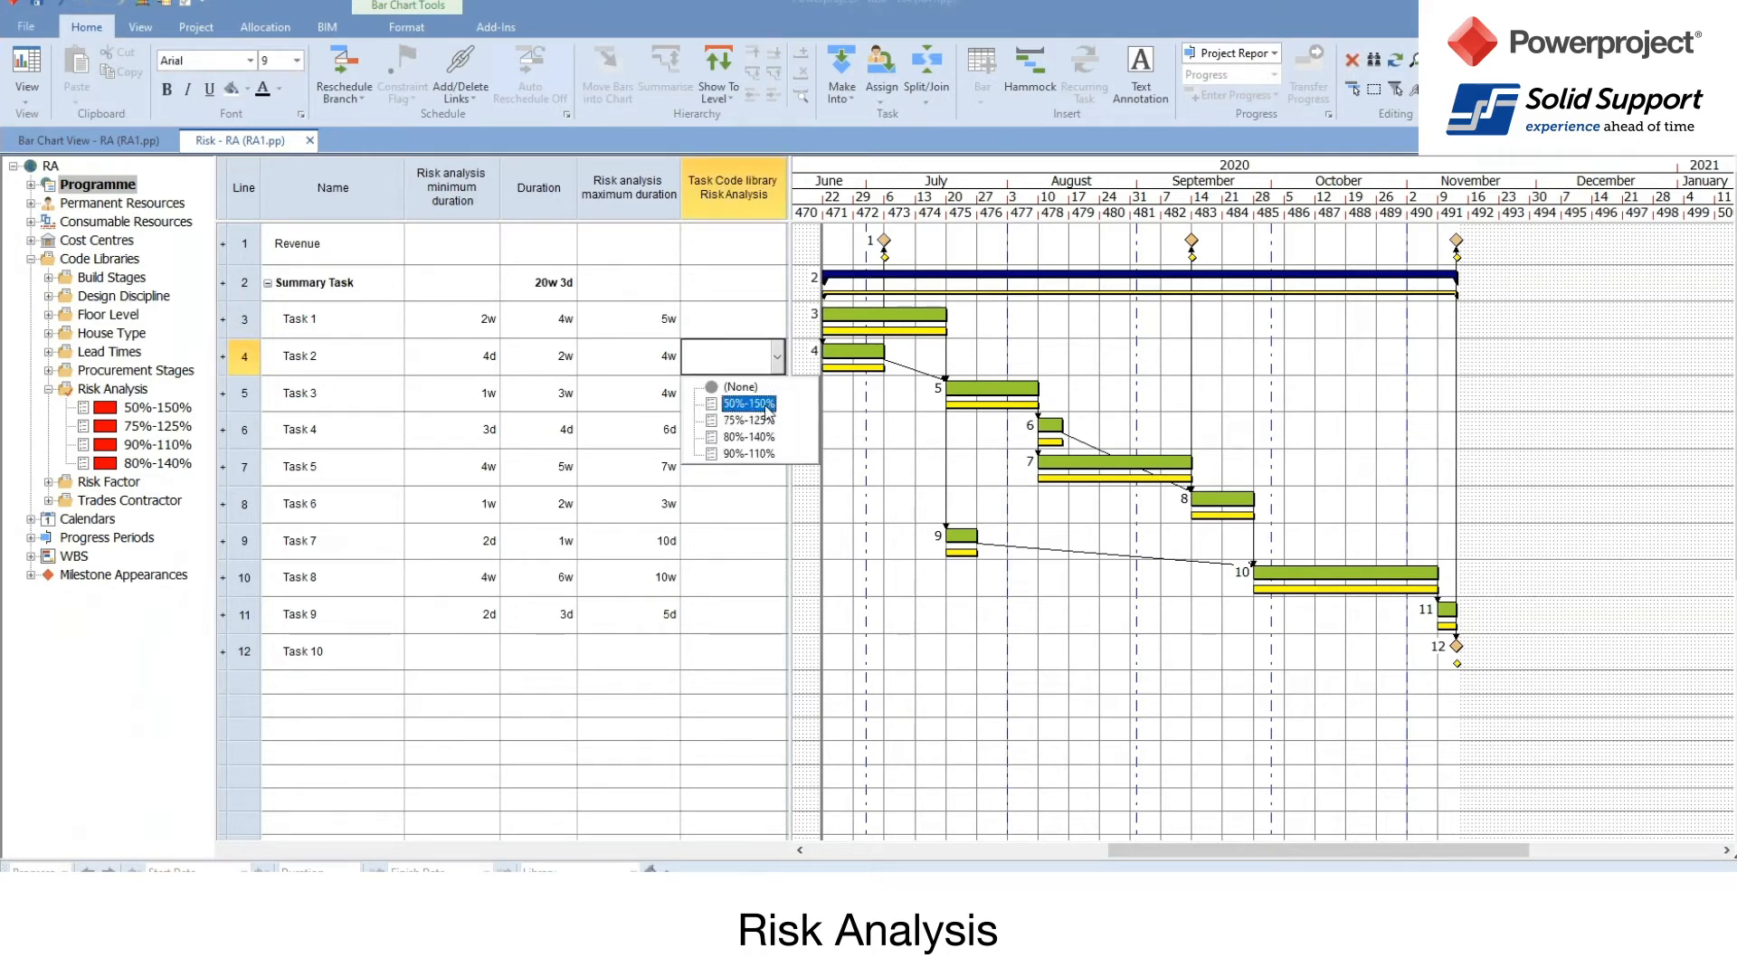
pyautogui.click(767, 407)
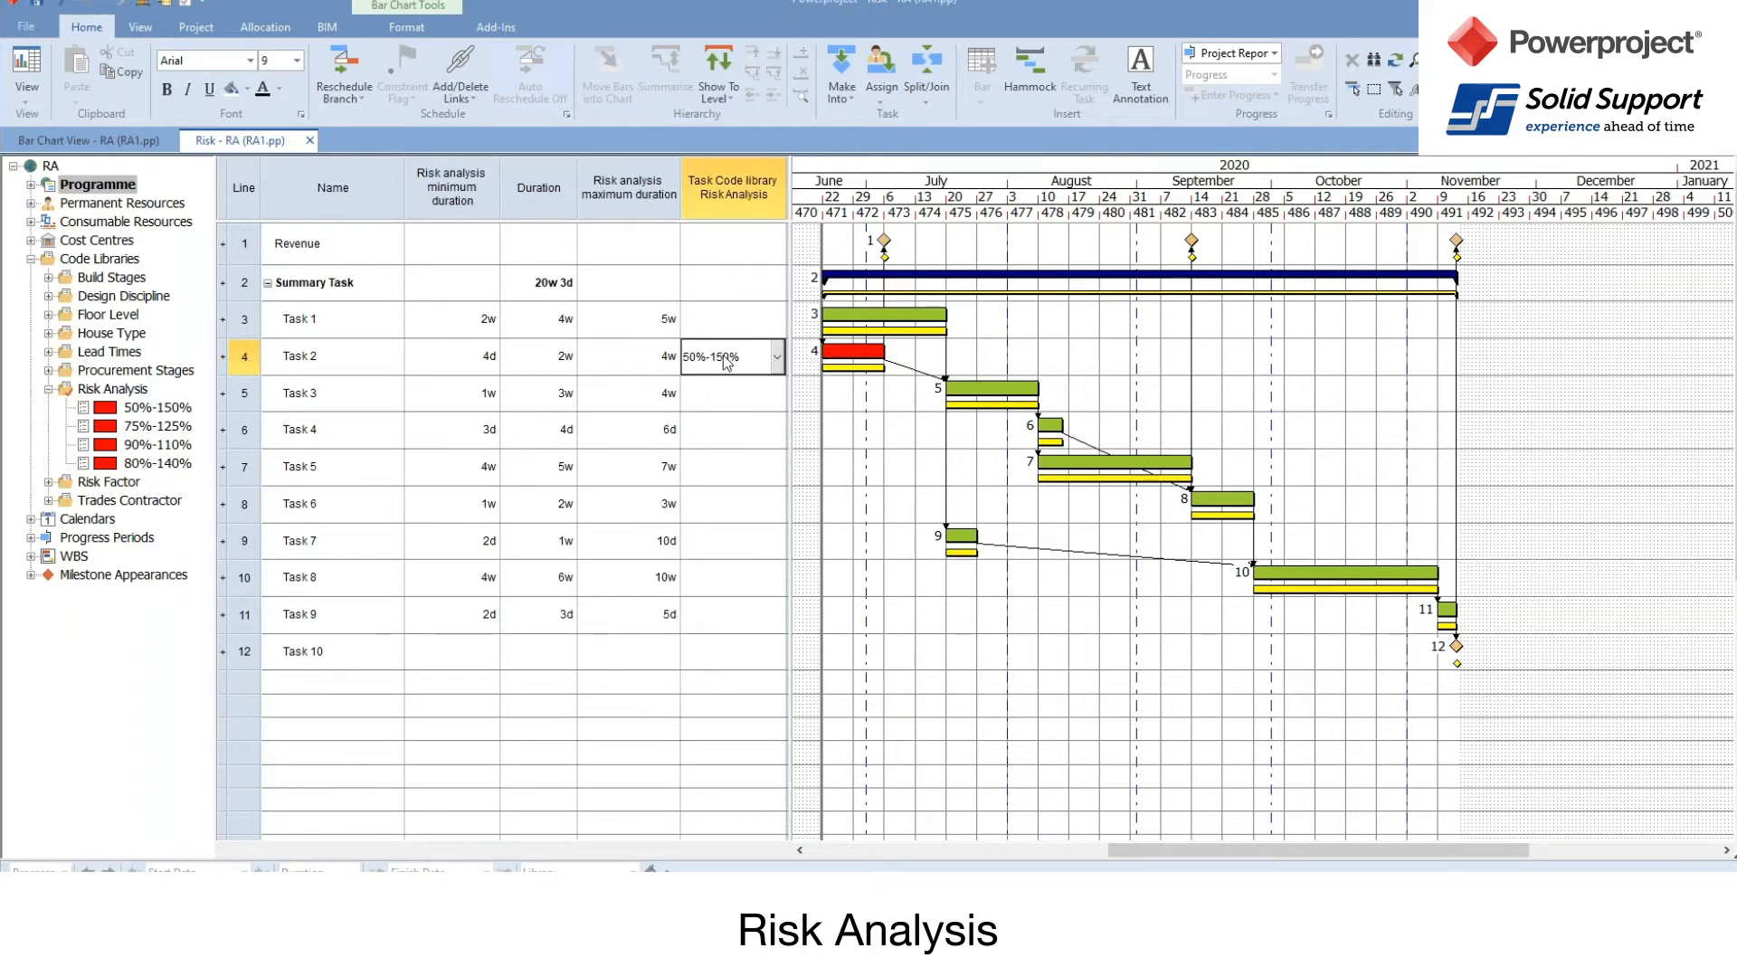
# Step: Clear Task 2's Risk Analysis code by setting it to (None)
pyautogui.click(777, 356)
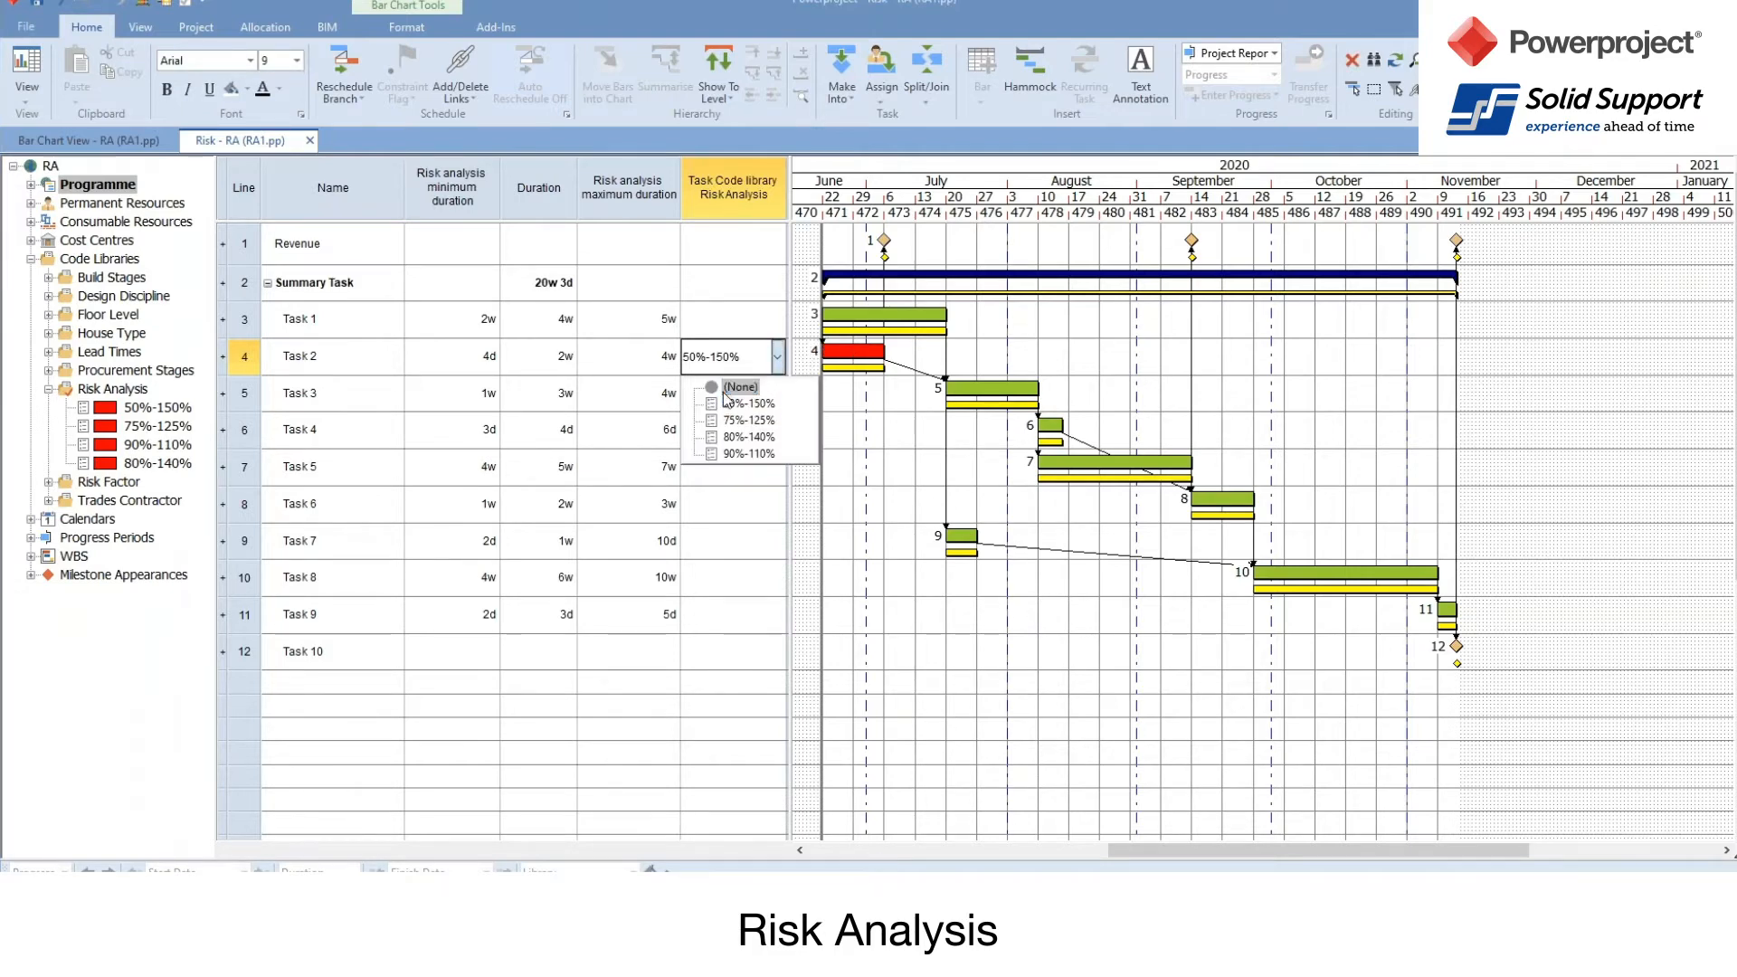
pyautogui.click(735, 383)
pyautogui.click(857, 445)
pyautogui.hotkey('ctrl', 'z')
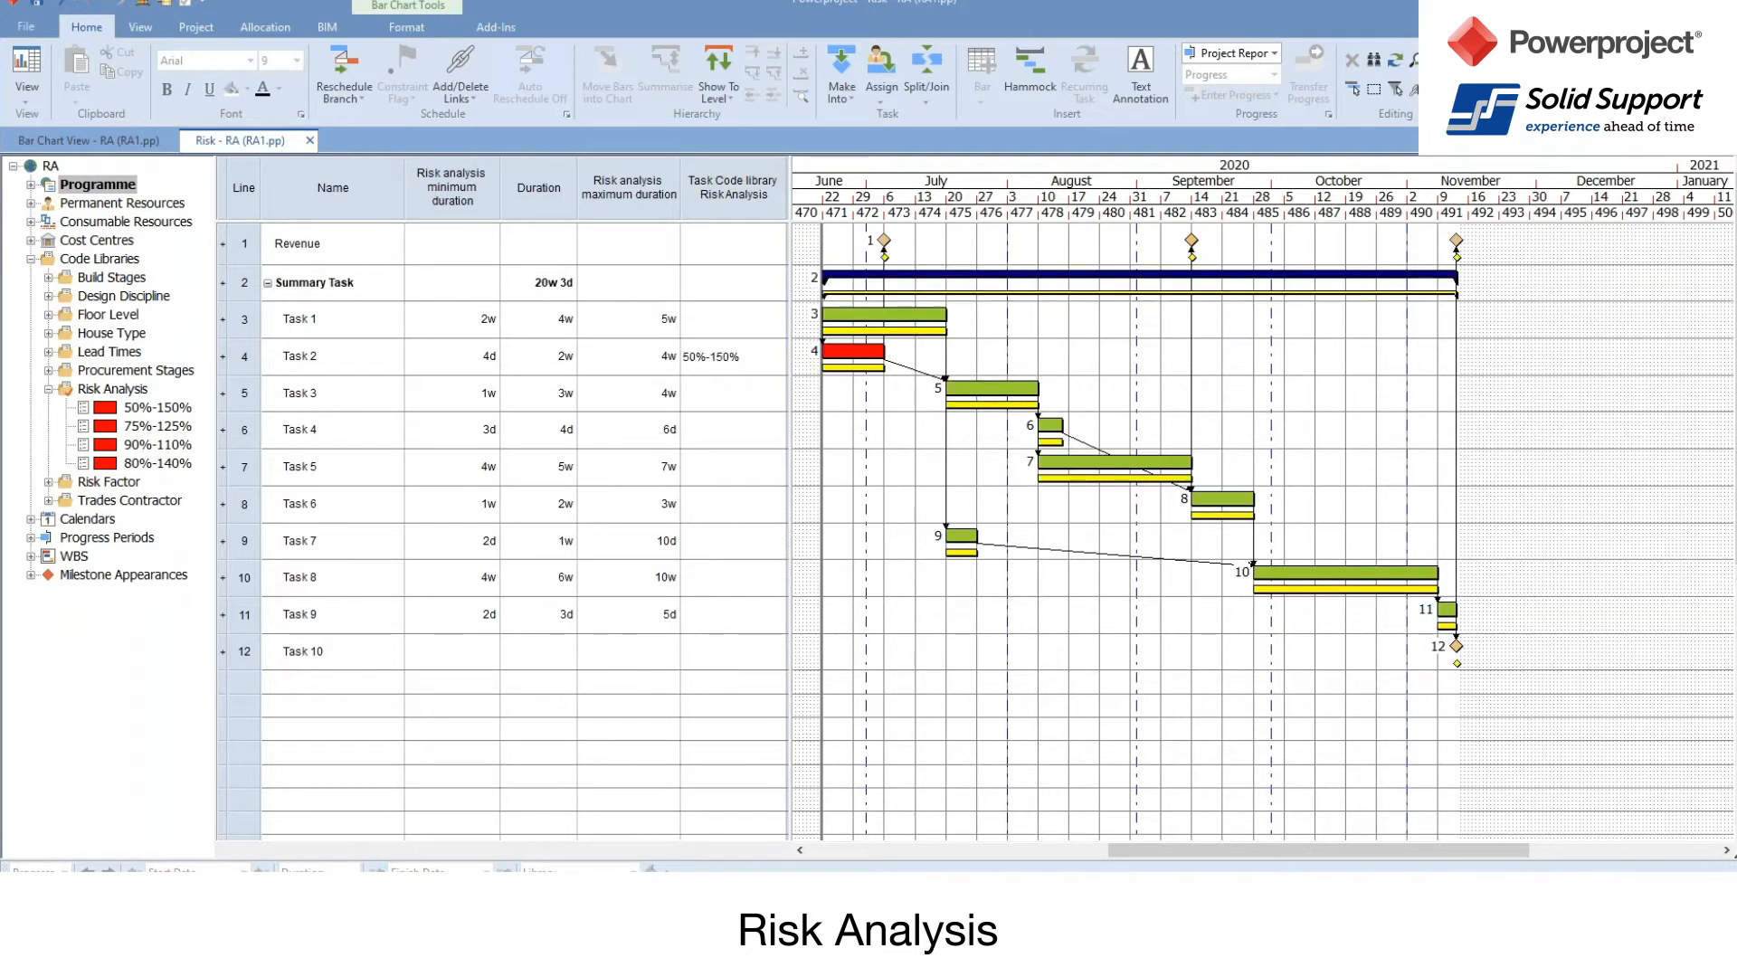
pyautogui.click(757, 367)
pyautogui.click(756, 367)
pyautogui.click(739, 387)
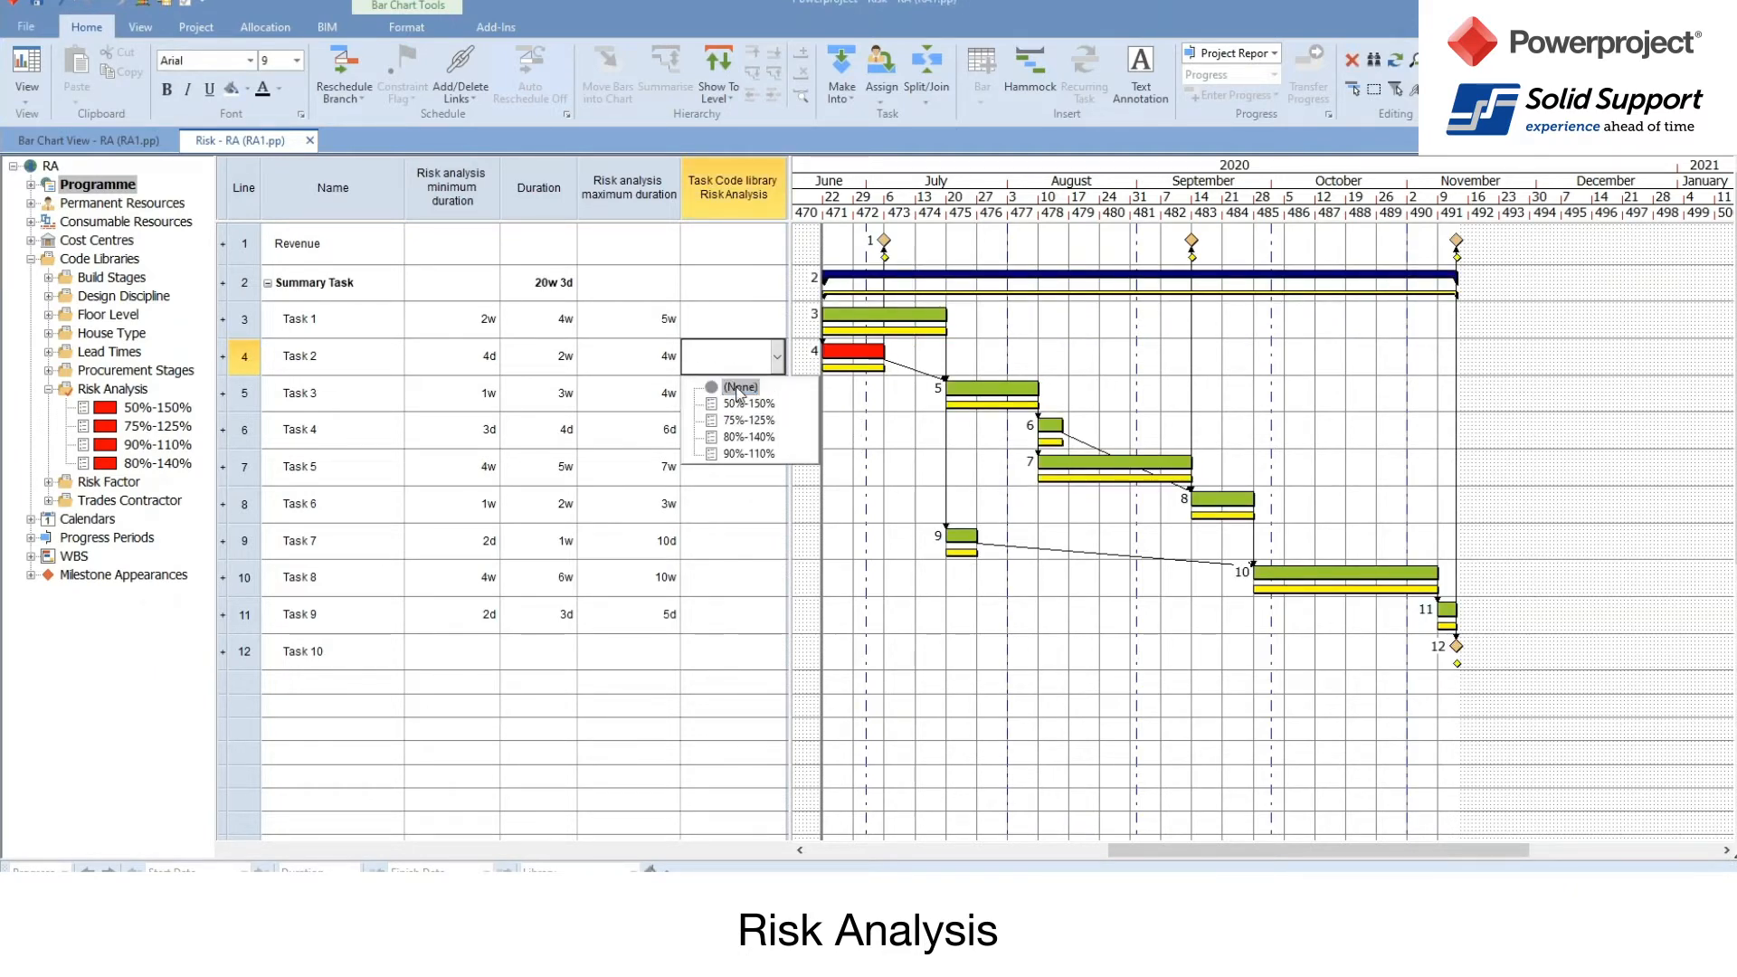
pyautogui.click(895, 433)
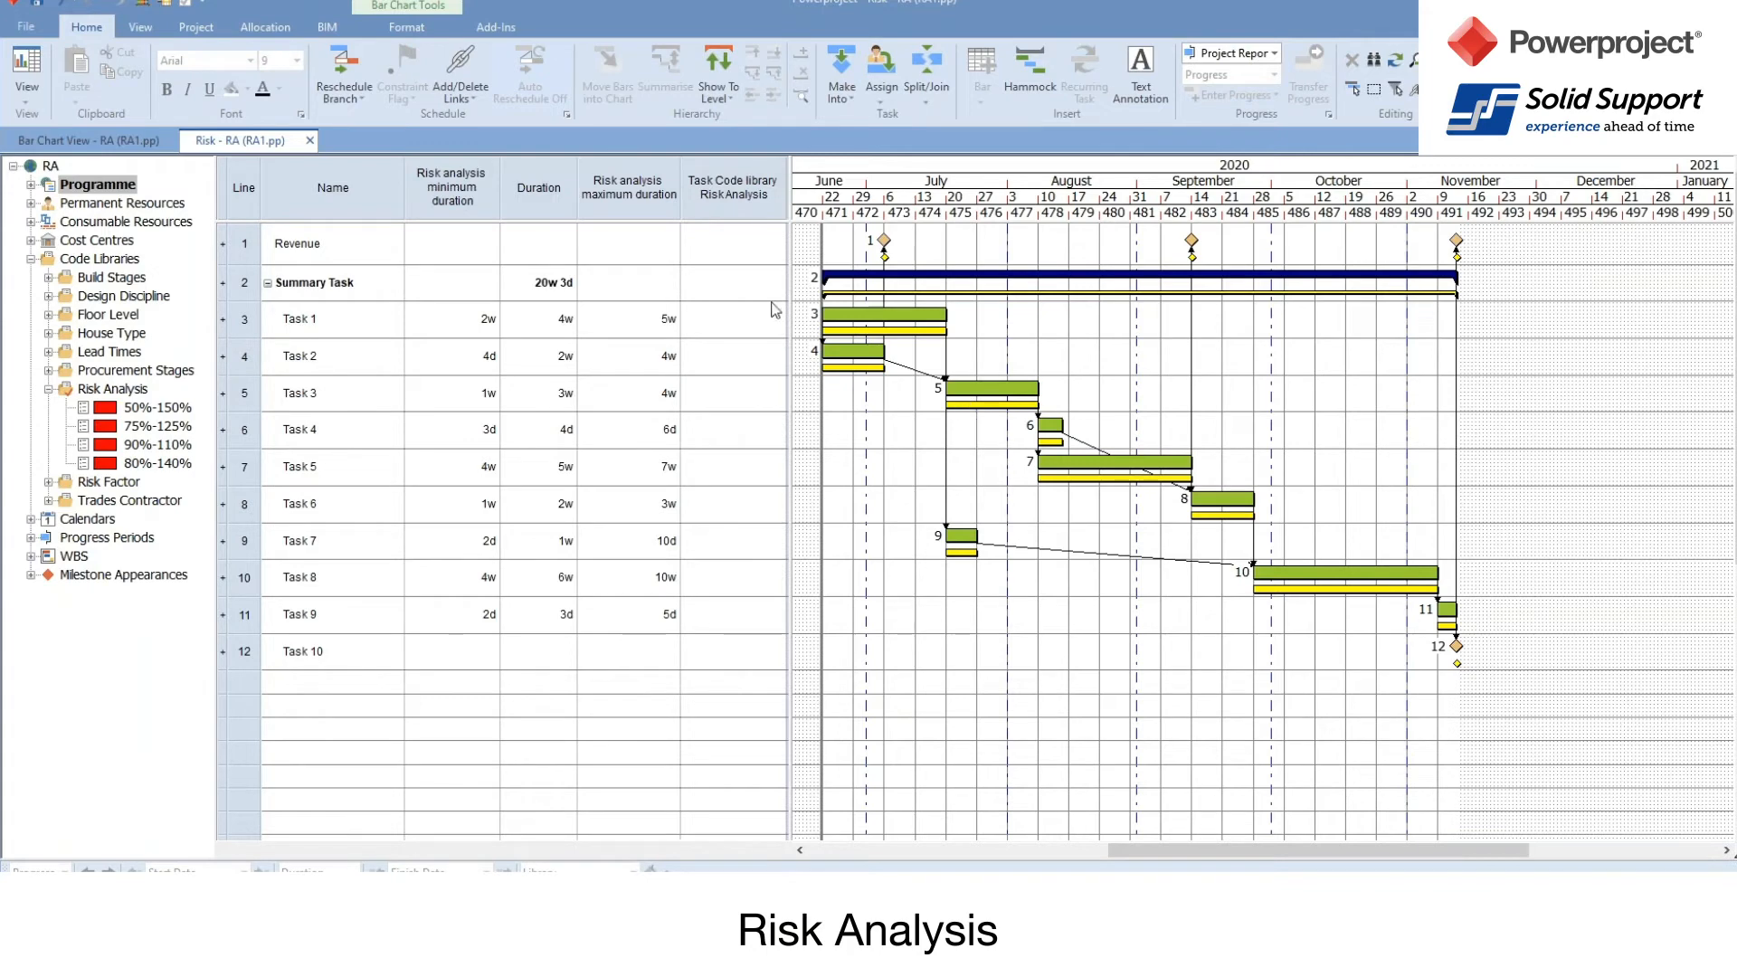
# Step: Open the Risk Analysis settings and set the number of iterations to 25
pyautogui.click(204, 34)
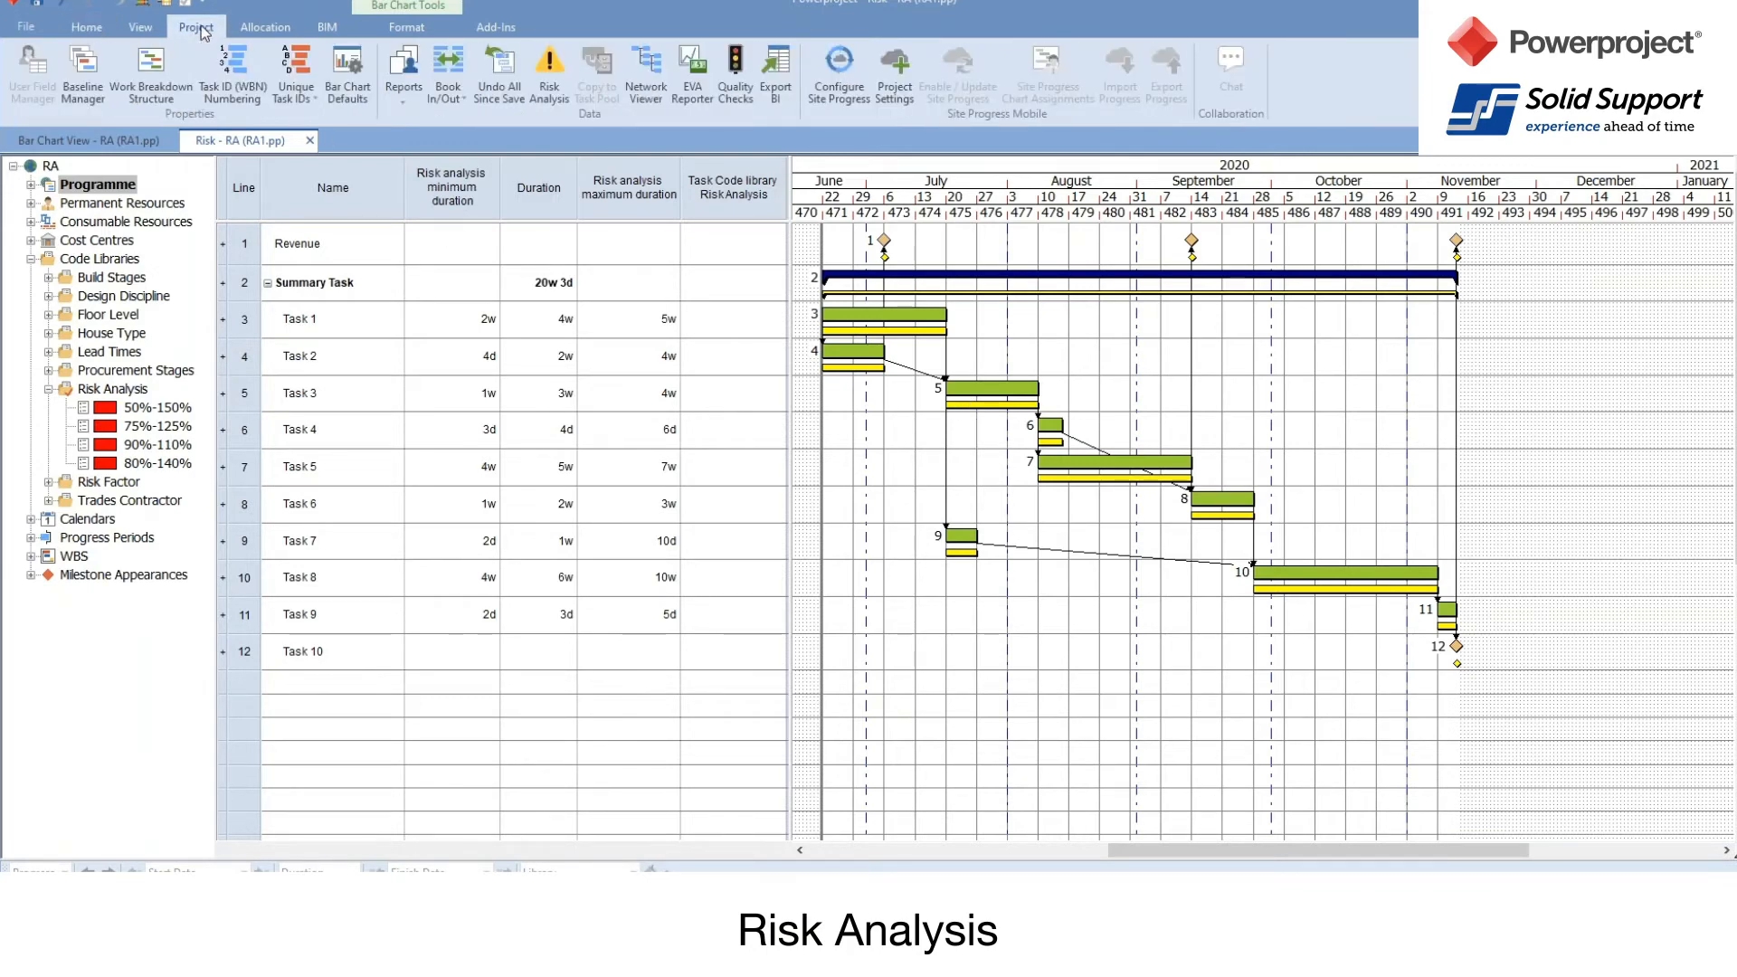
pyautogui.click(563, 91)
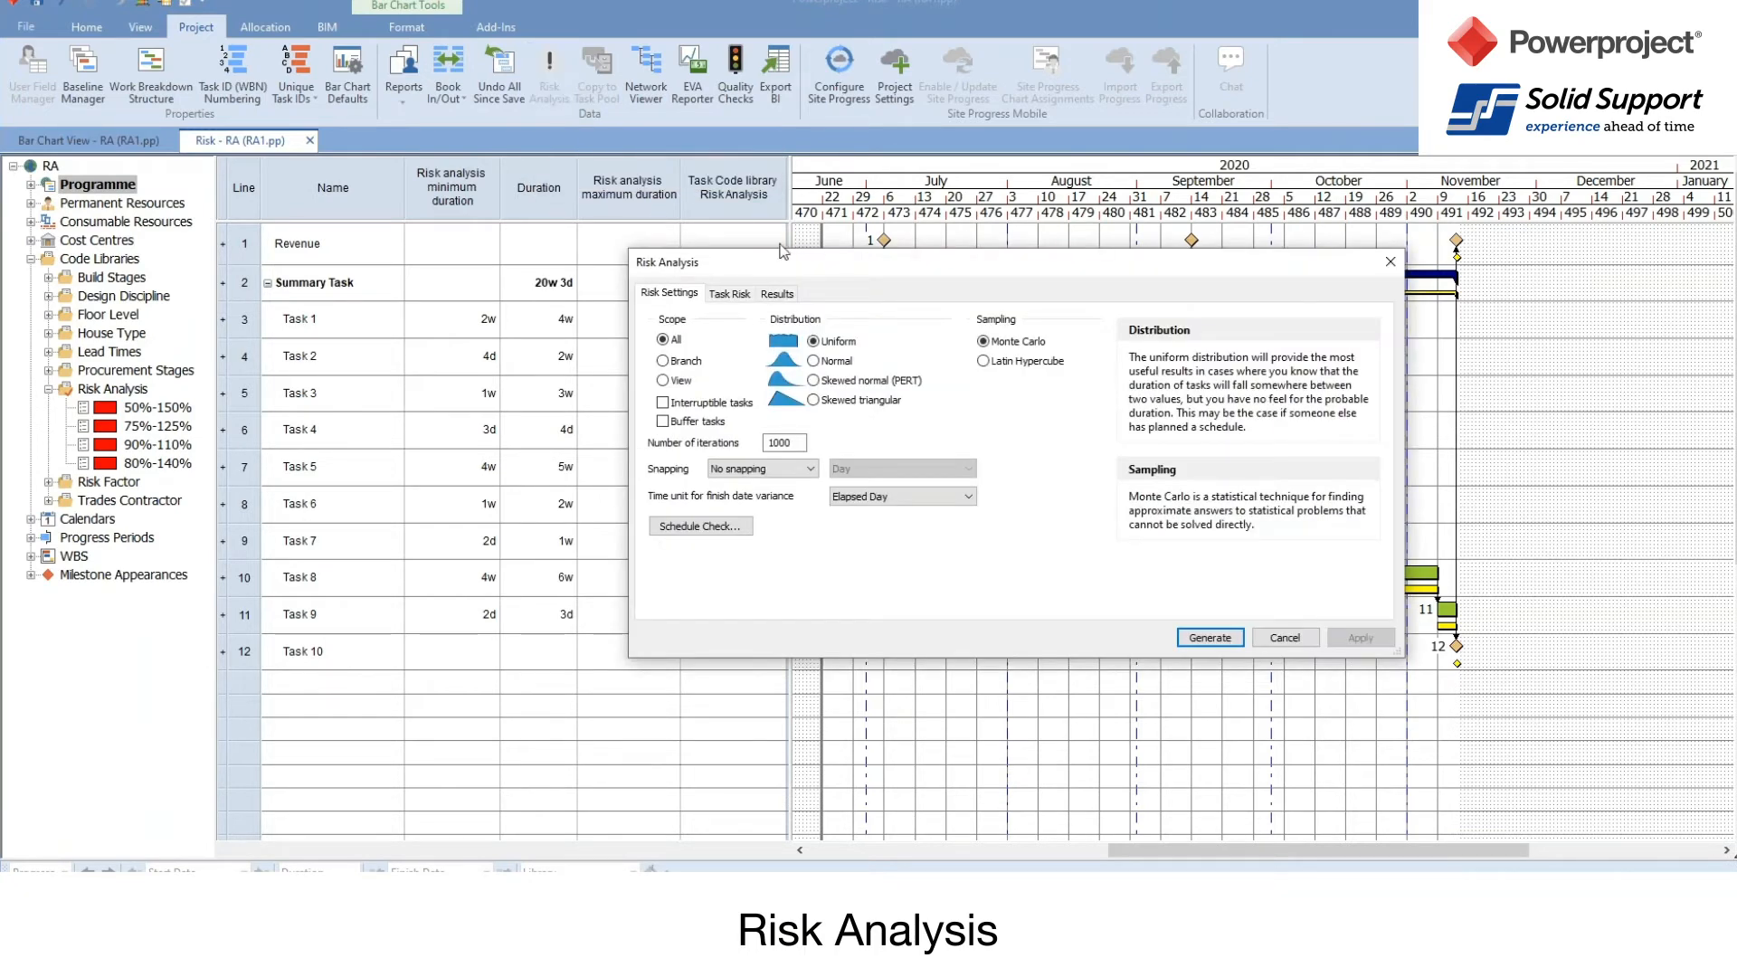
pyautogui.moveTo(784, 264); pyautogui.dragTo(681, 204)
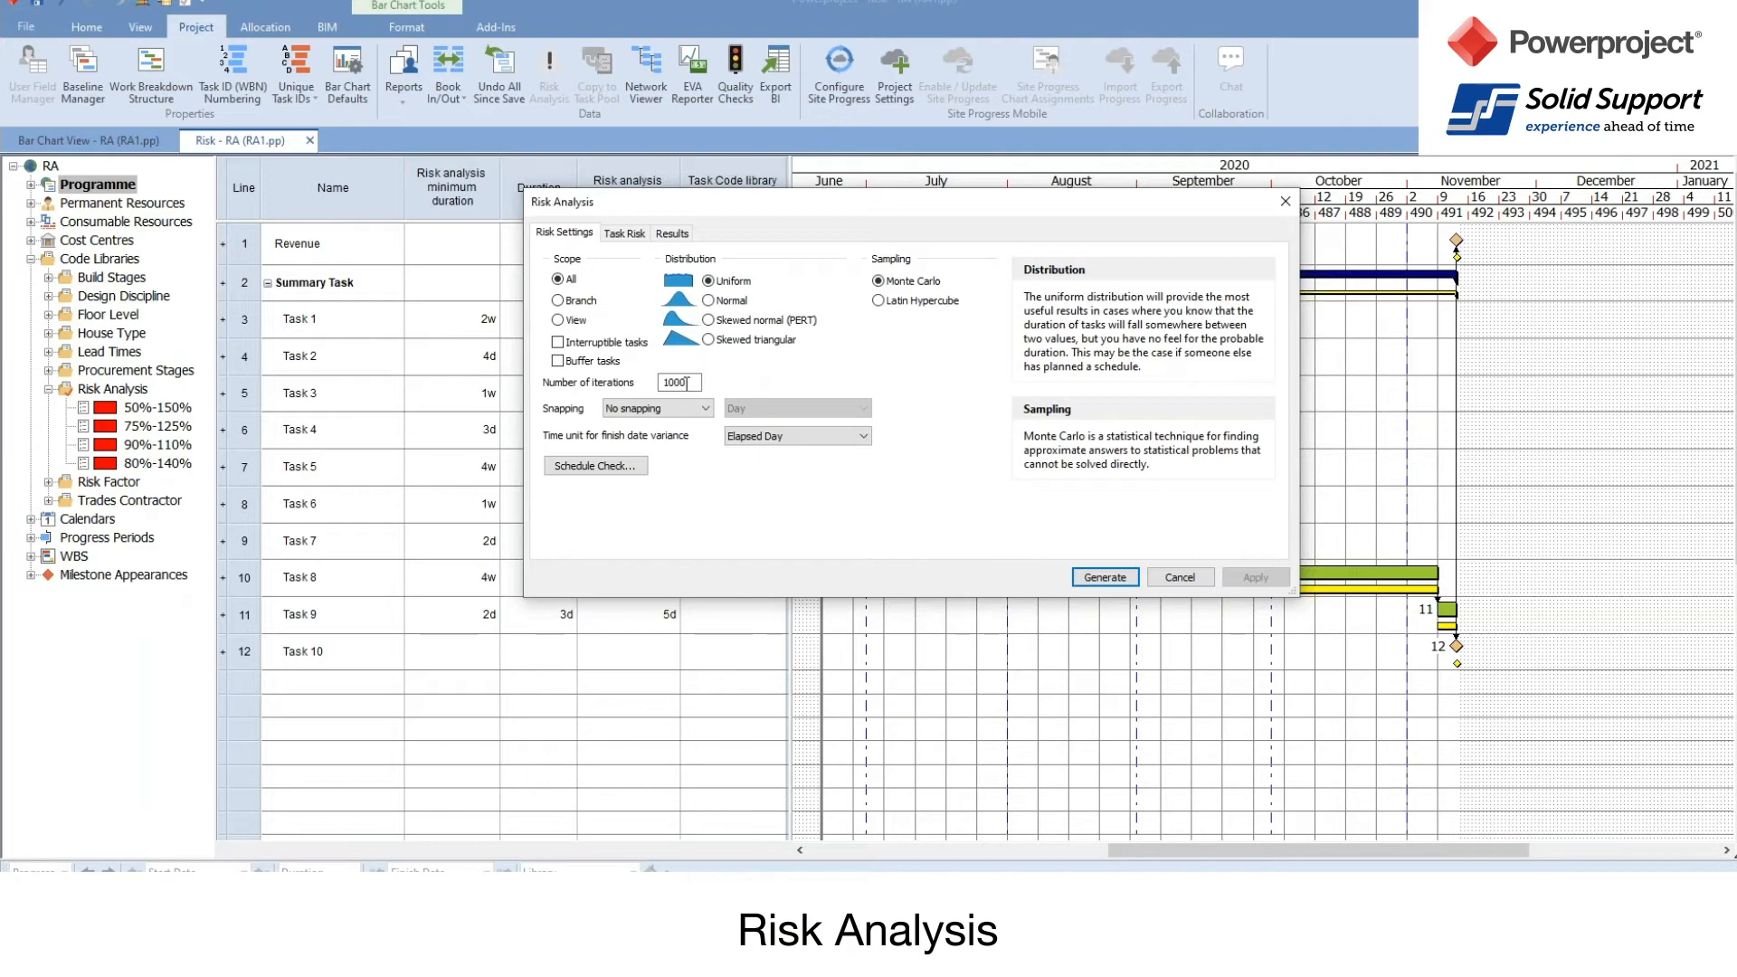
pyautogui.doubleClick(687, 383)
pyautogui.write('25')
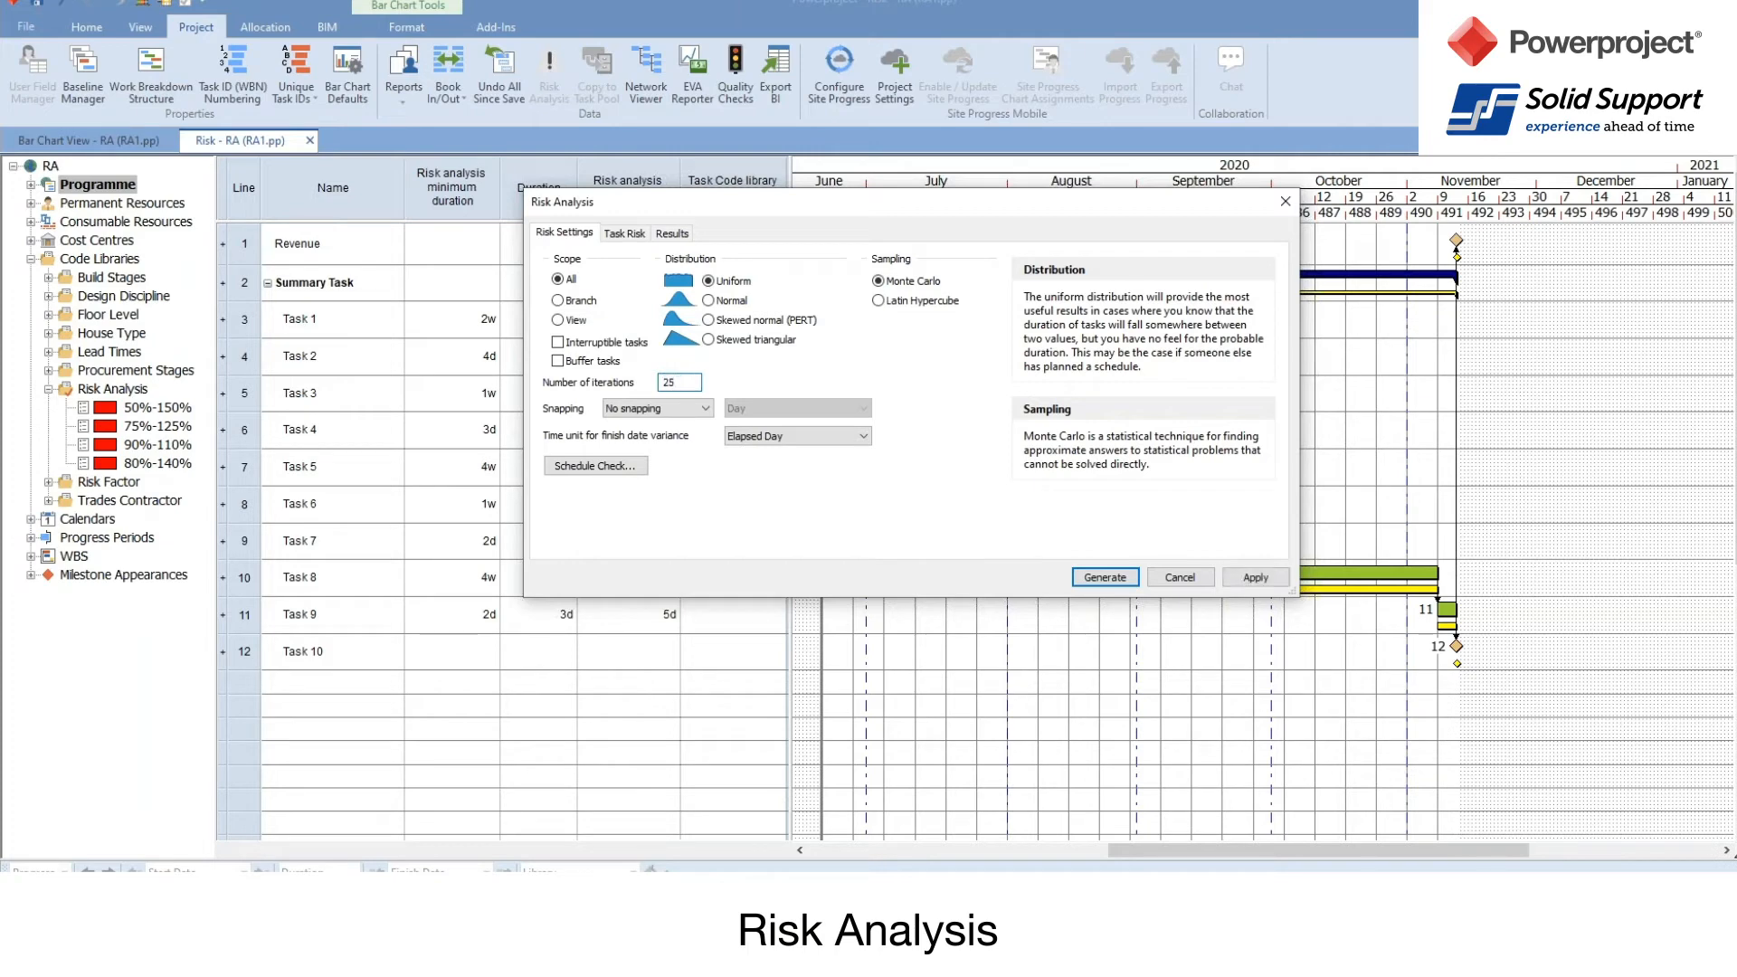
# Step: Look over the snapping options, and switch the sampling to Latin Hypercube and back to Monte Carlo
pyautogui.click(680, 409)
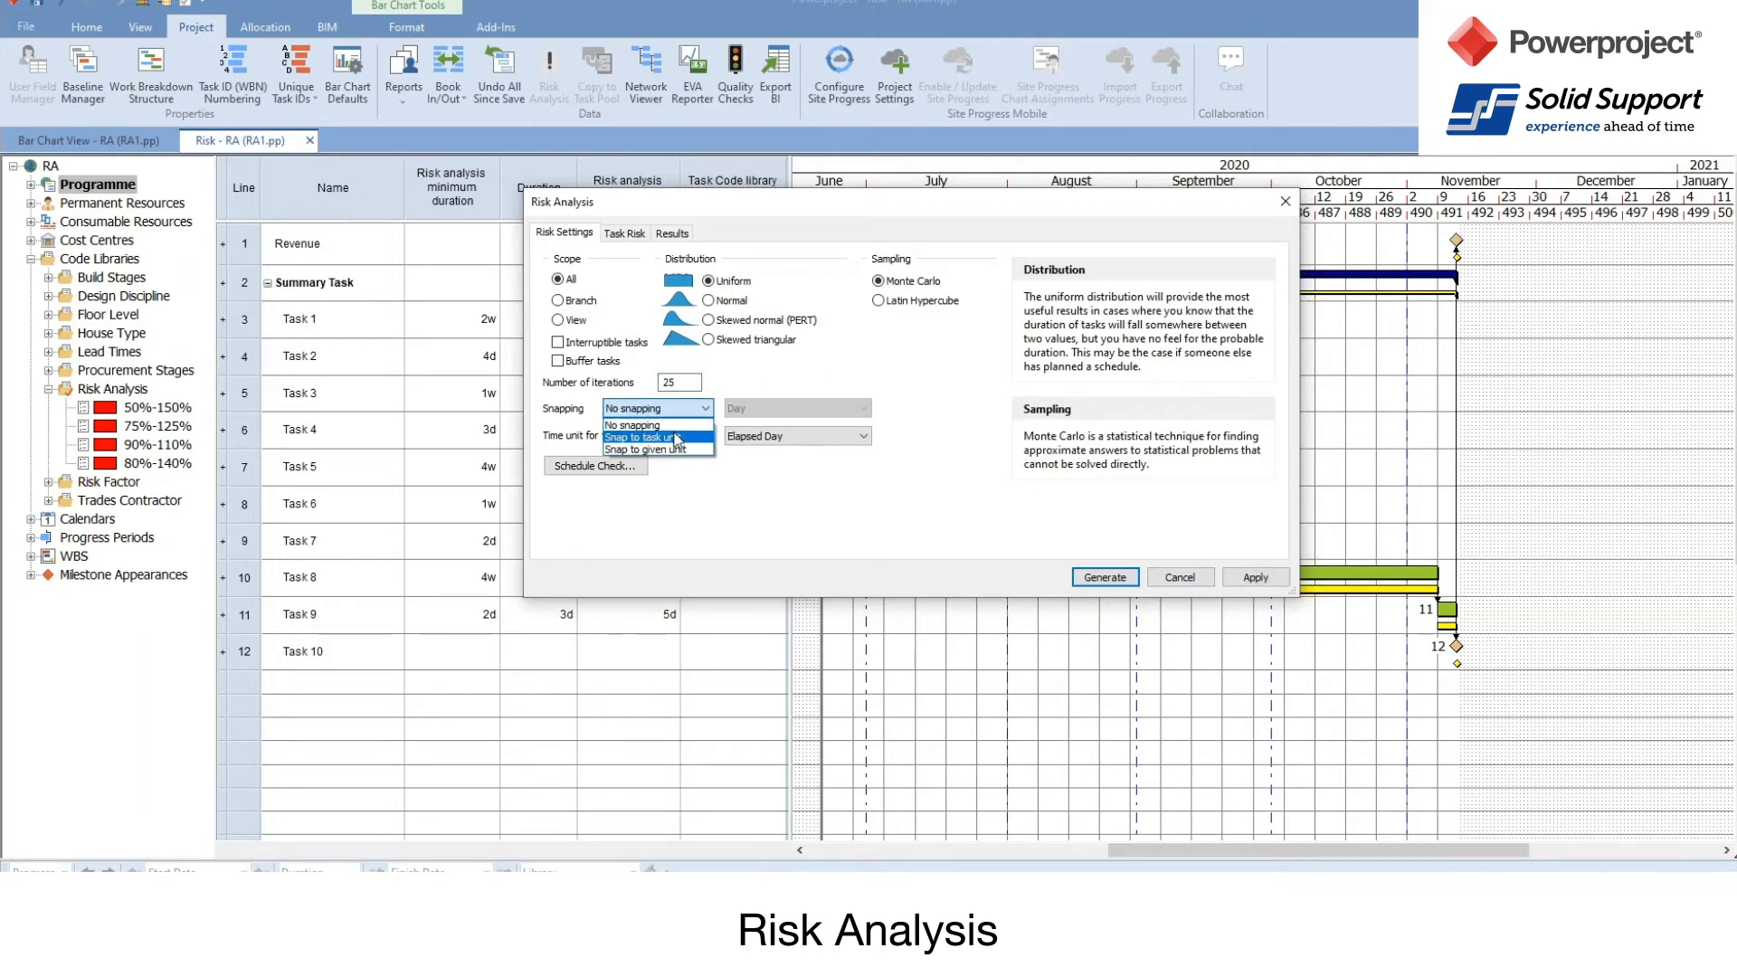
pyautogui.click(782, 390)
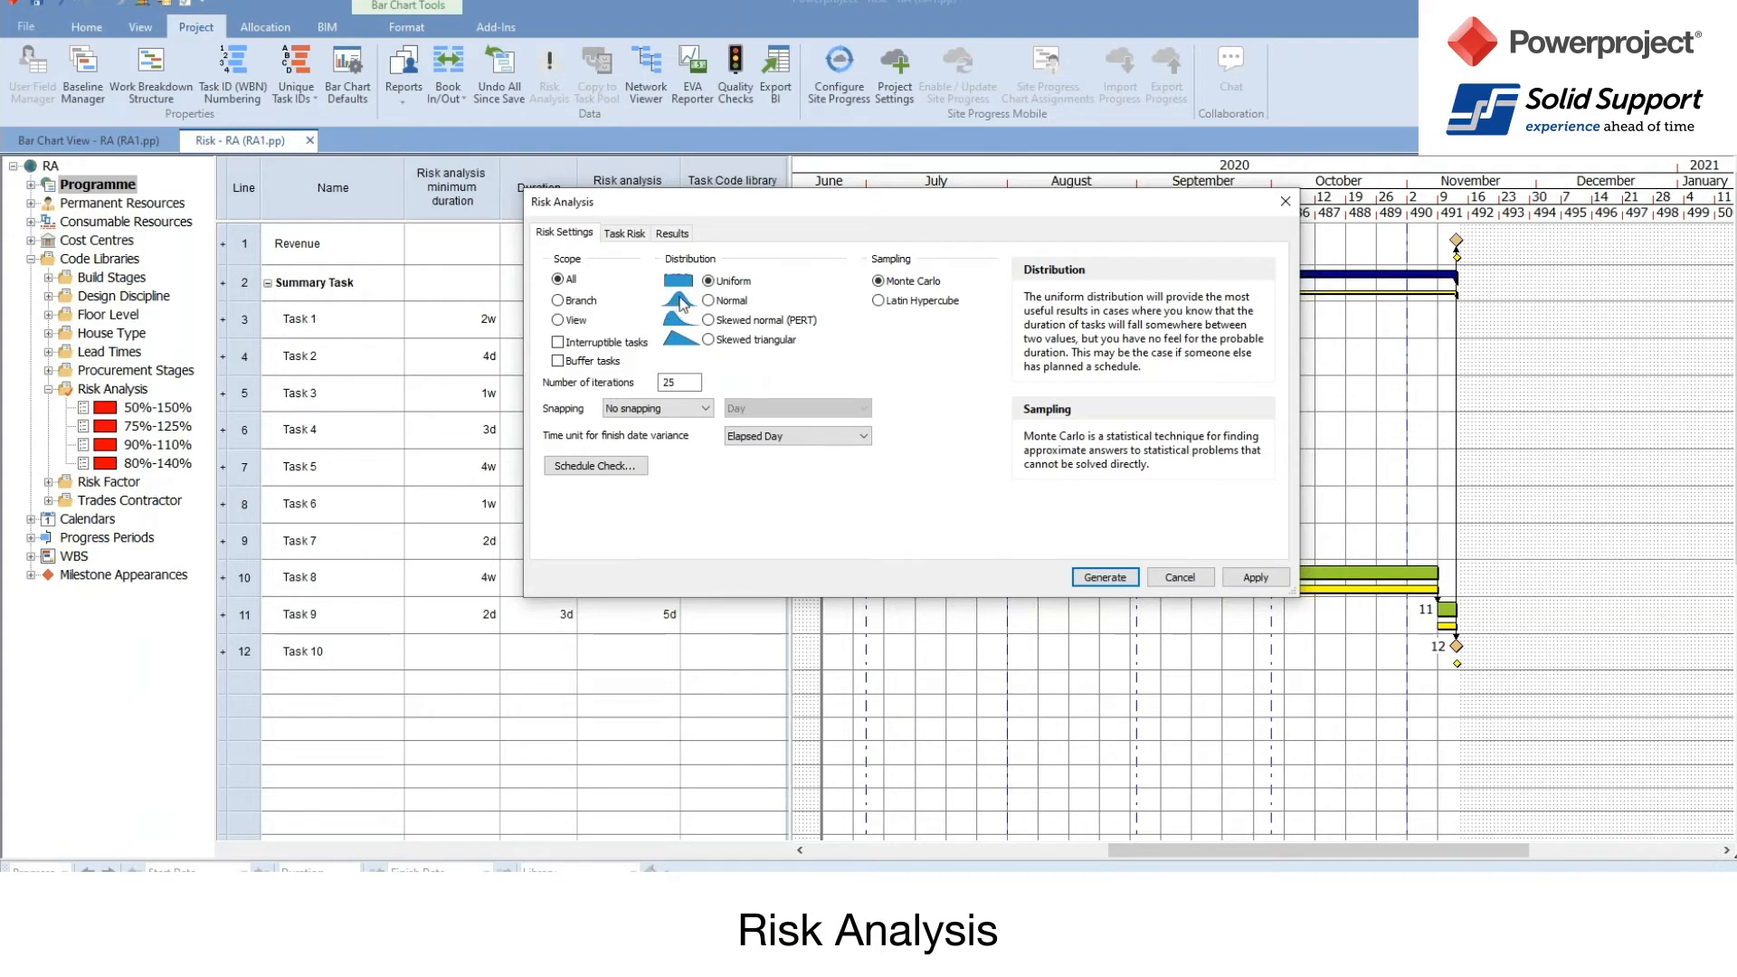
pyautogui.click(915, 310)
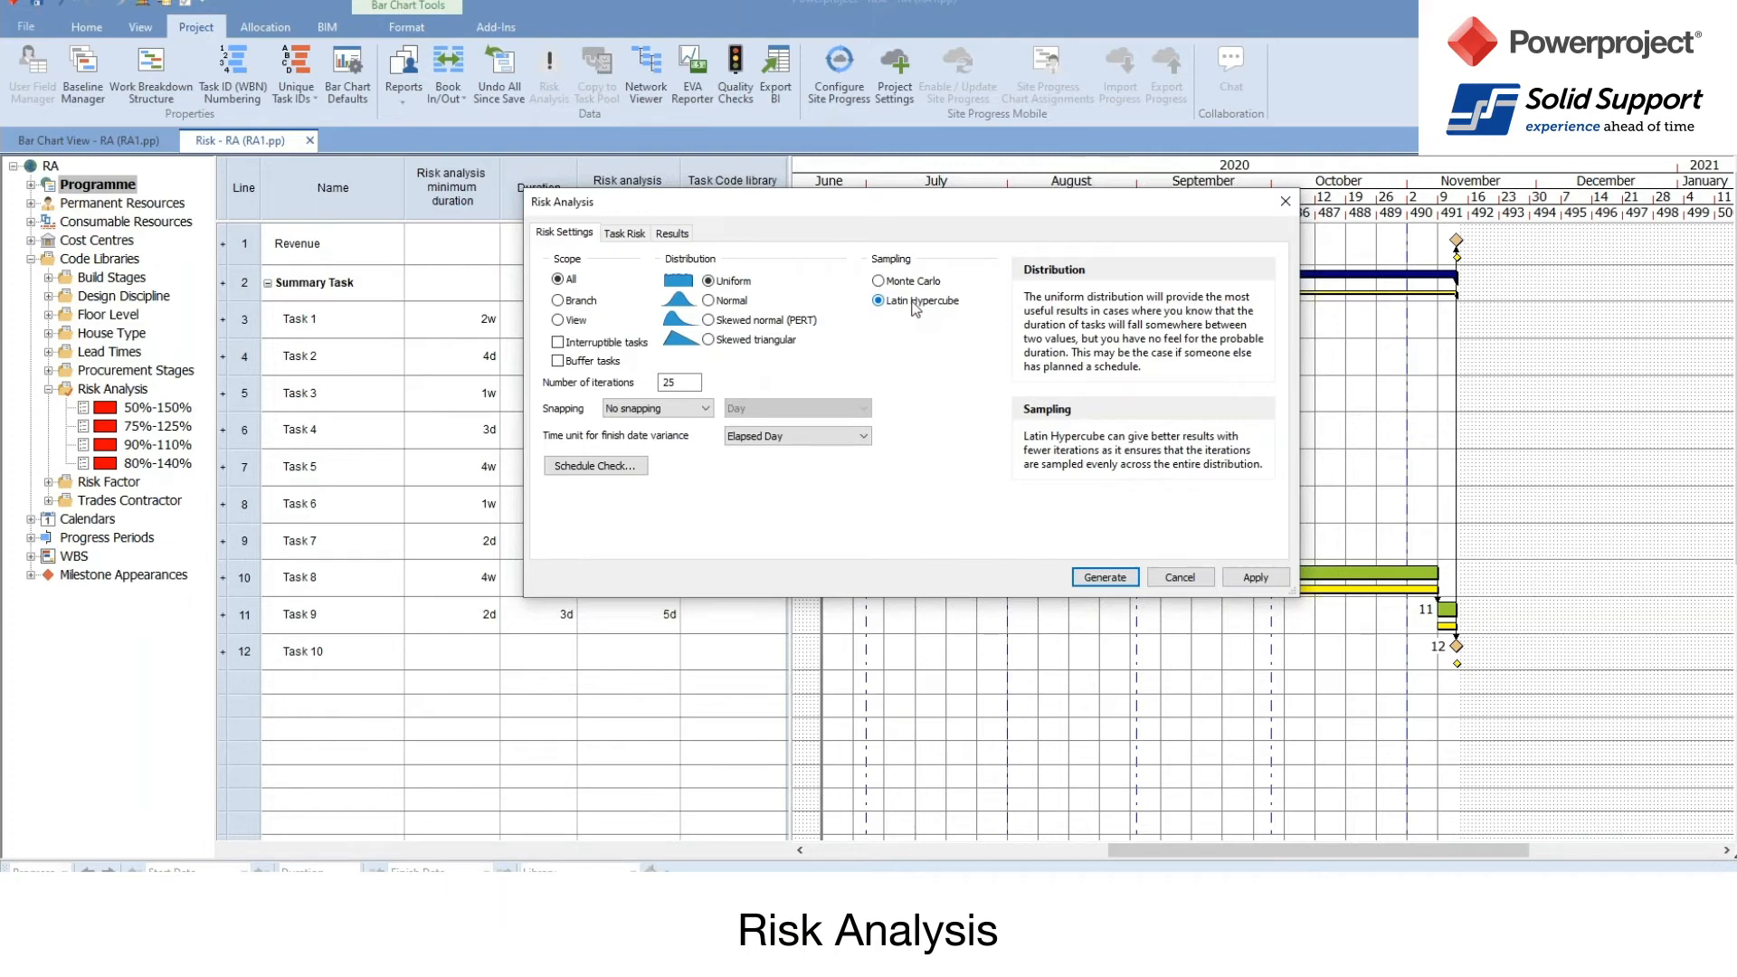
pyautogui.click(913, 286)
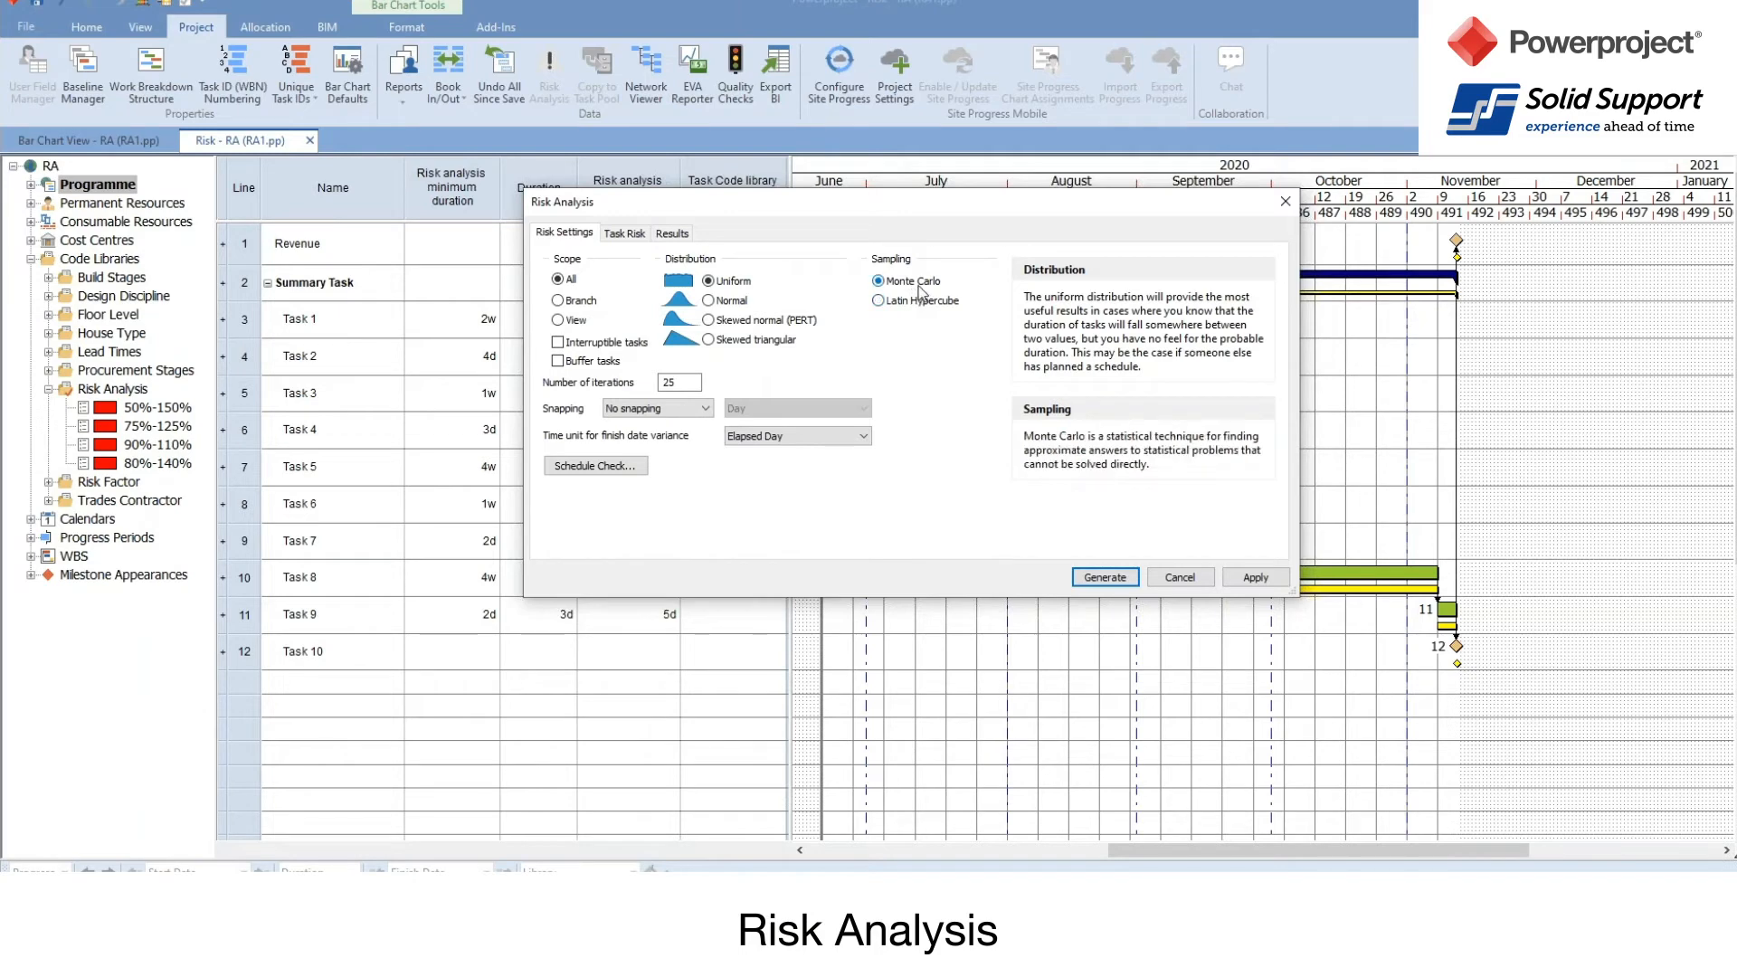
# Step: Base the task risk on task min/max durations and probabilities instead of the code library, and generate the risk analysis
pyautogui.click(624, 231)
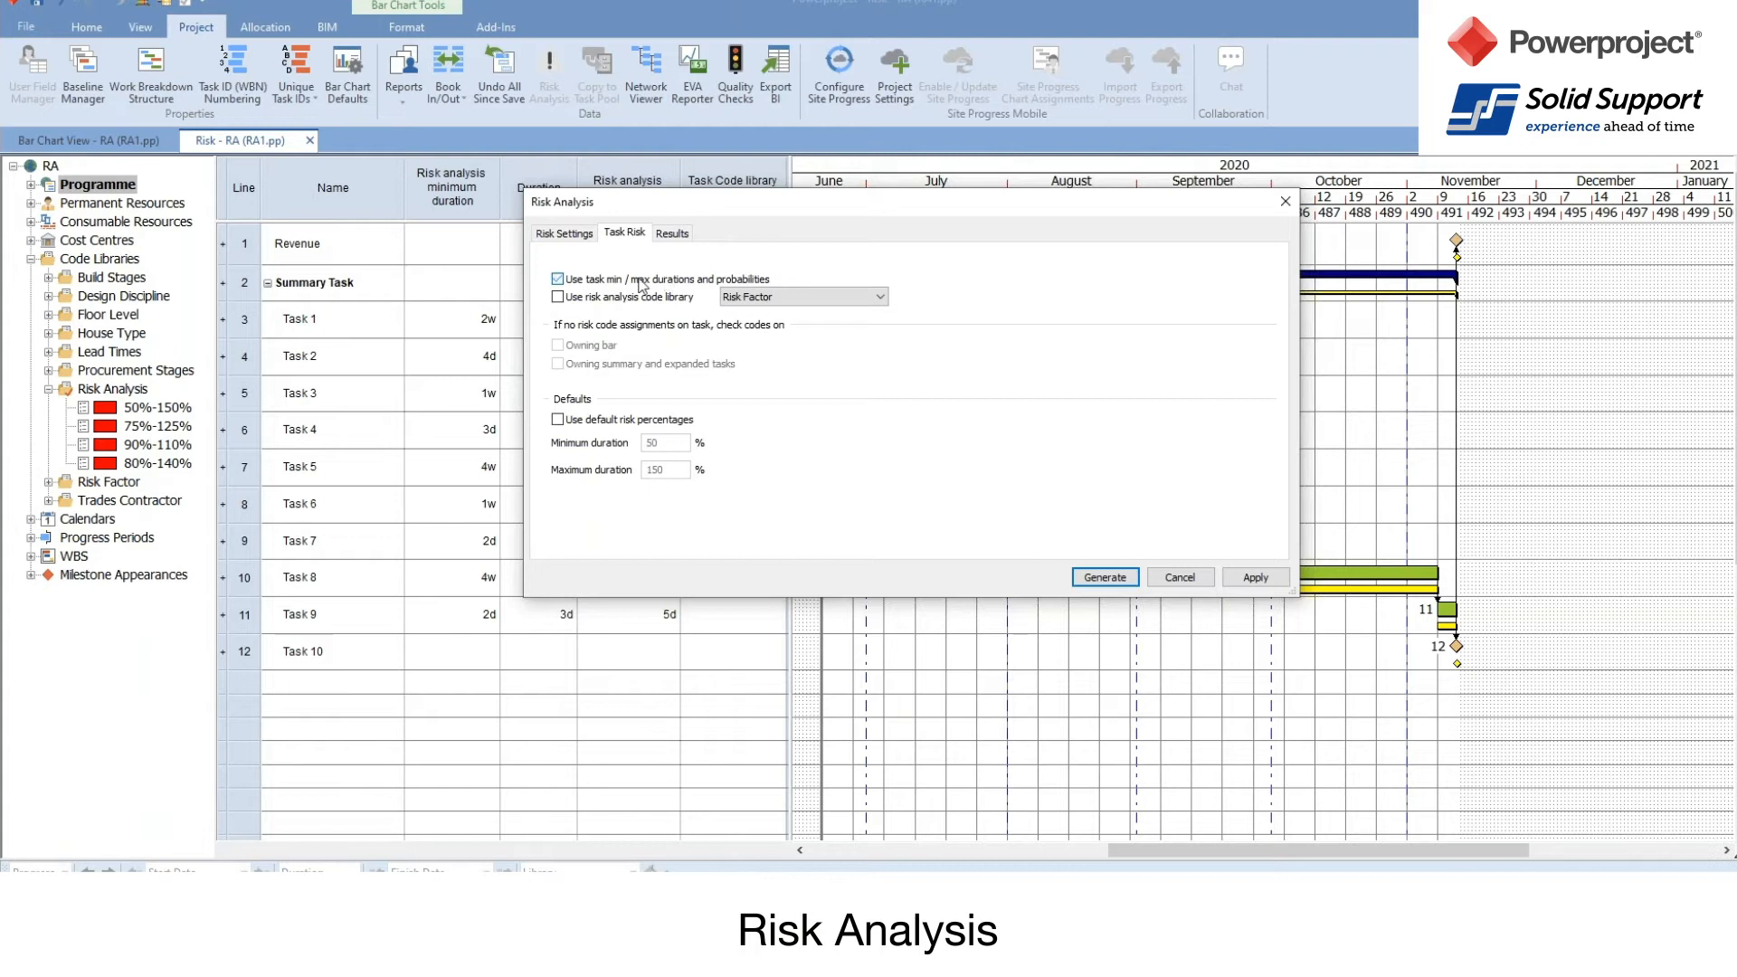
pyautogui.click(570, 298)
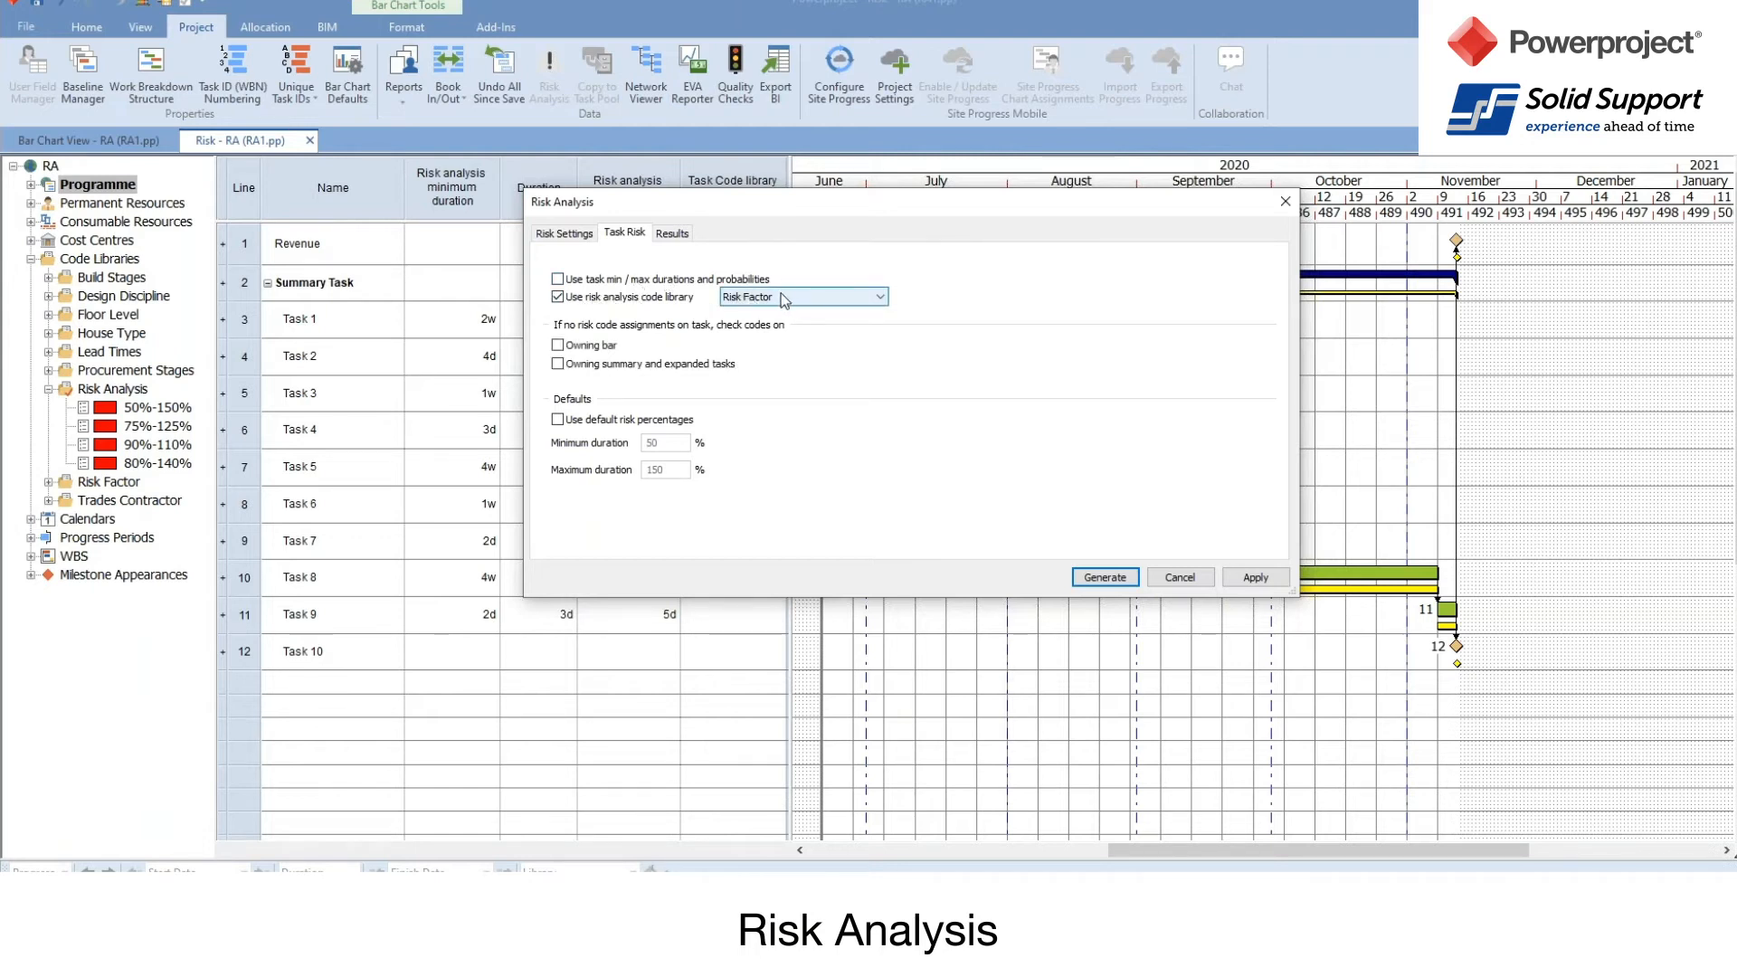
pyautogui.click(102, 396)
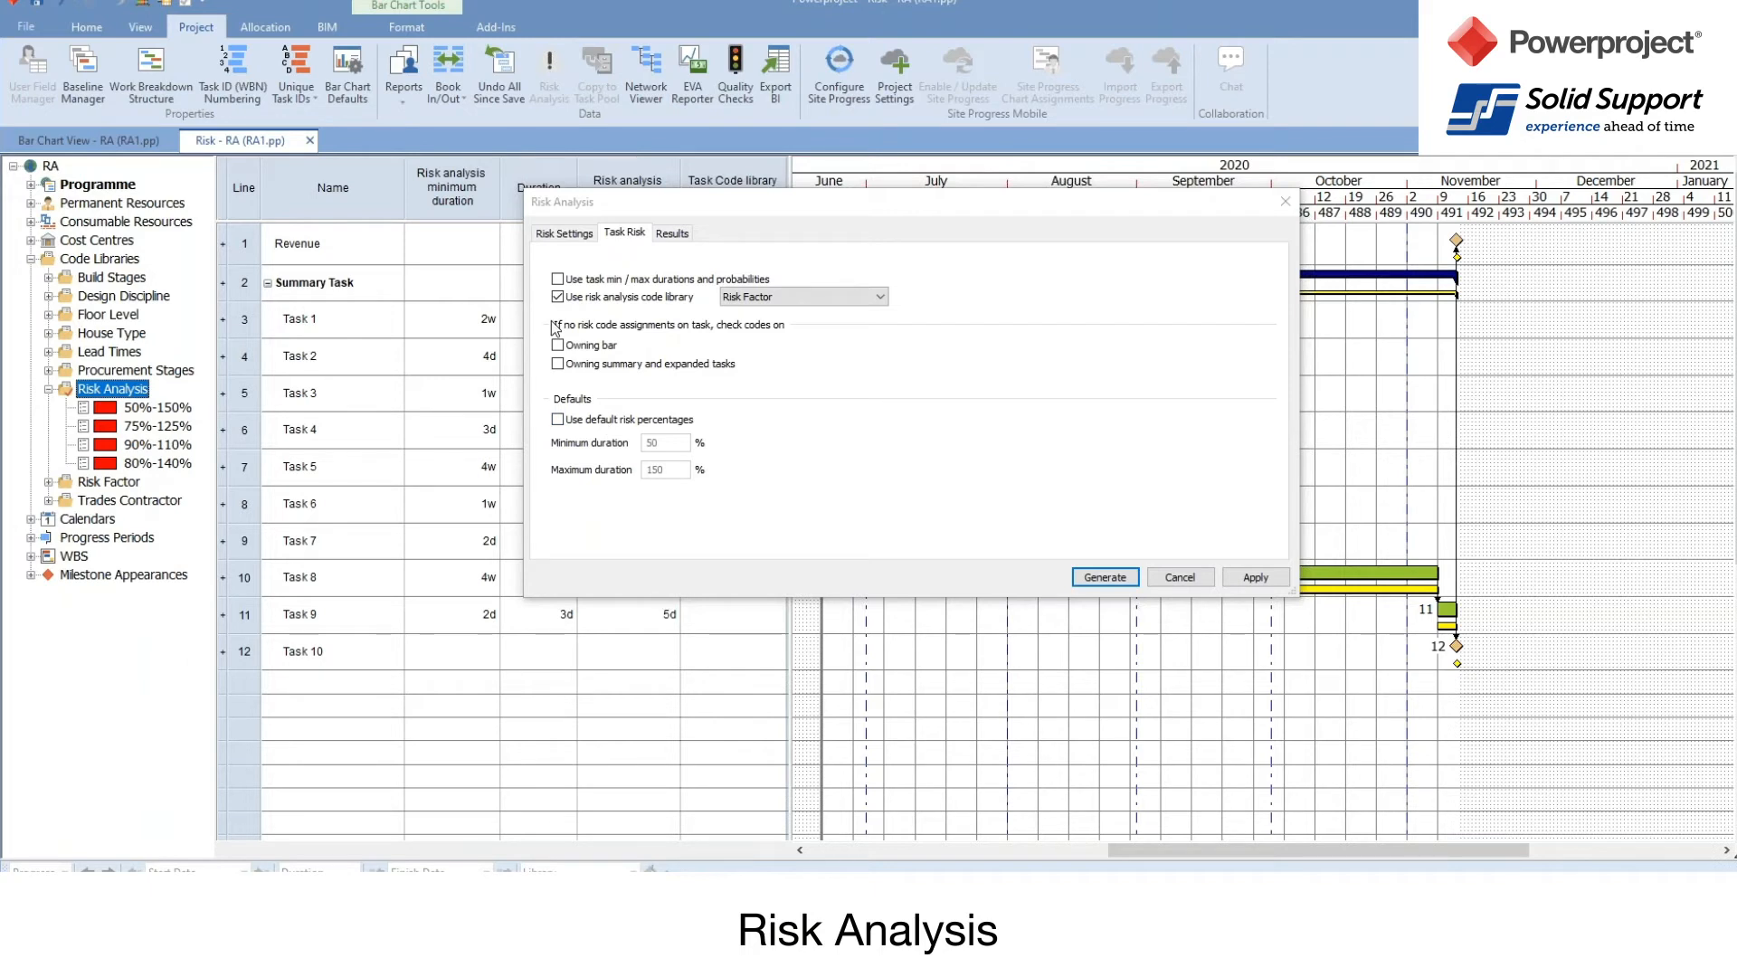
pyautogui.click(570, 280)
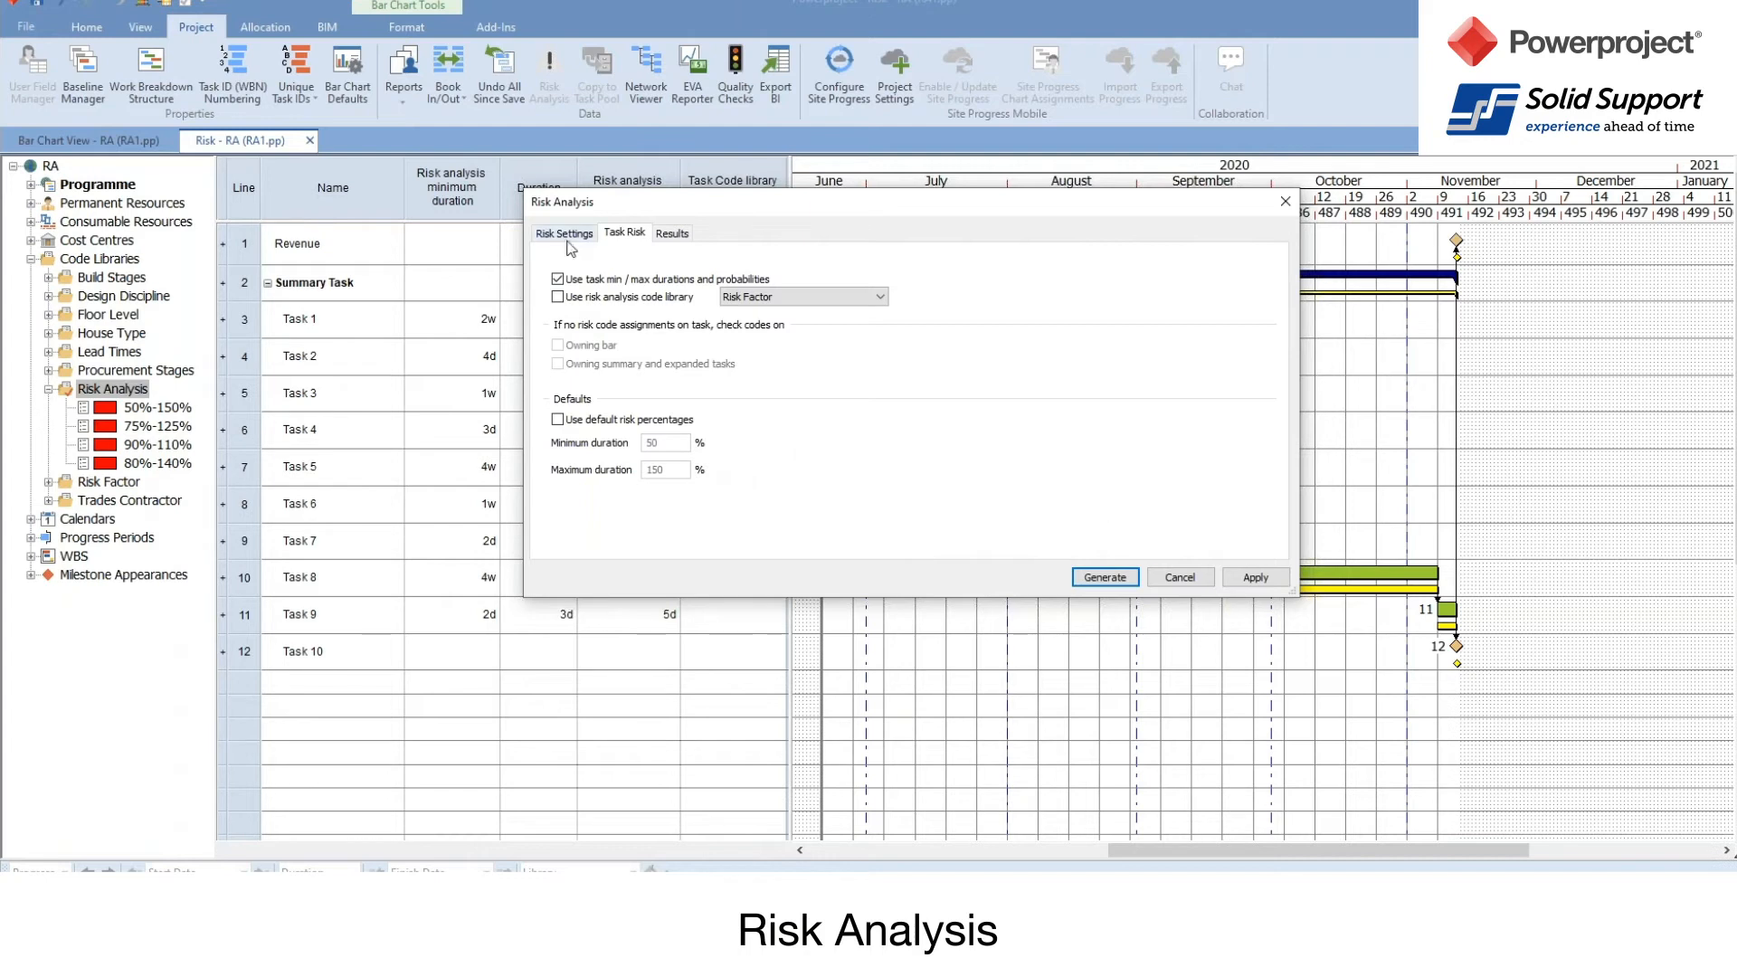
pyautogui.click(1104, 579)
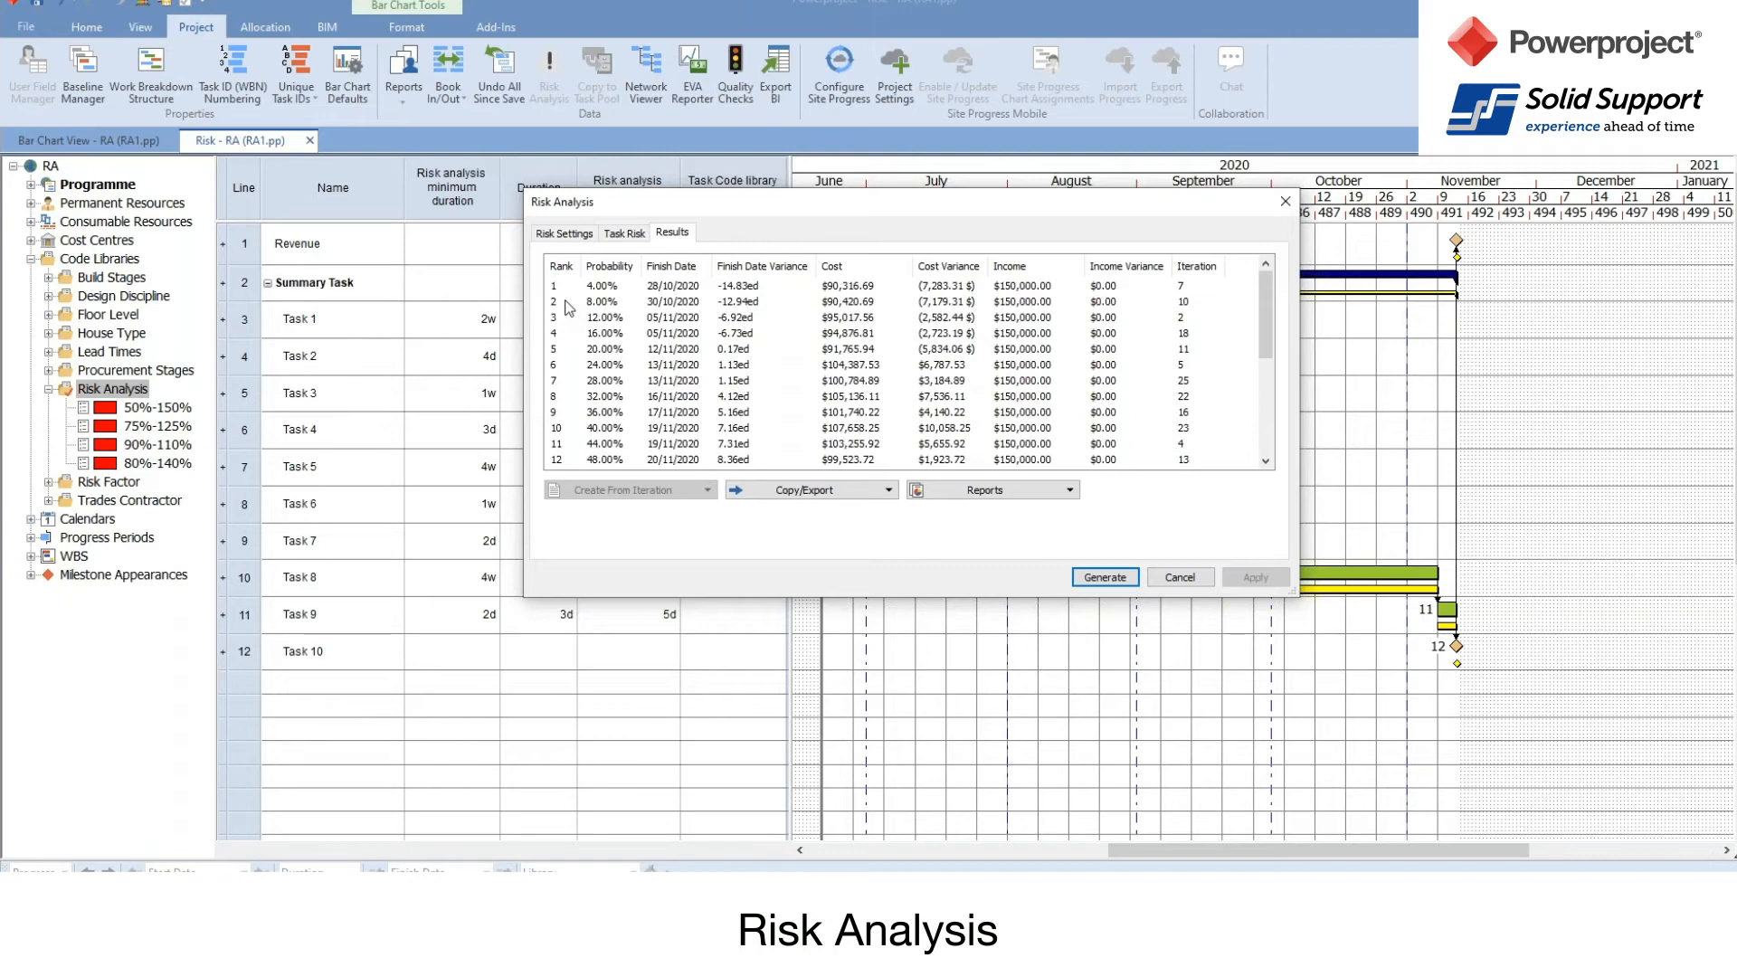
# Step: Close the Risk Analysis dialog and enlarge the program window to fill the screen
pyautogui.click(1178, 581)
pyautogui.click(854, 493)
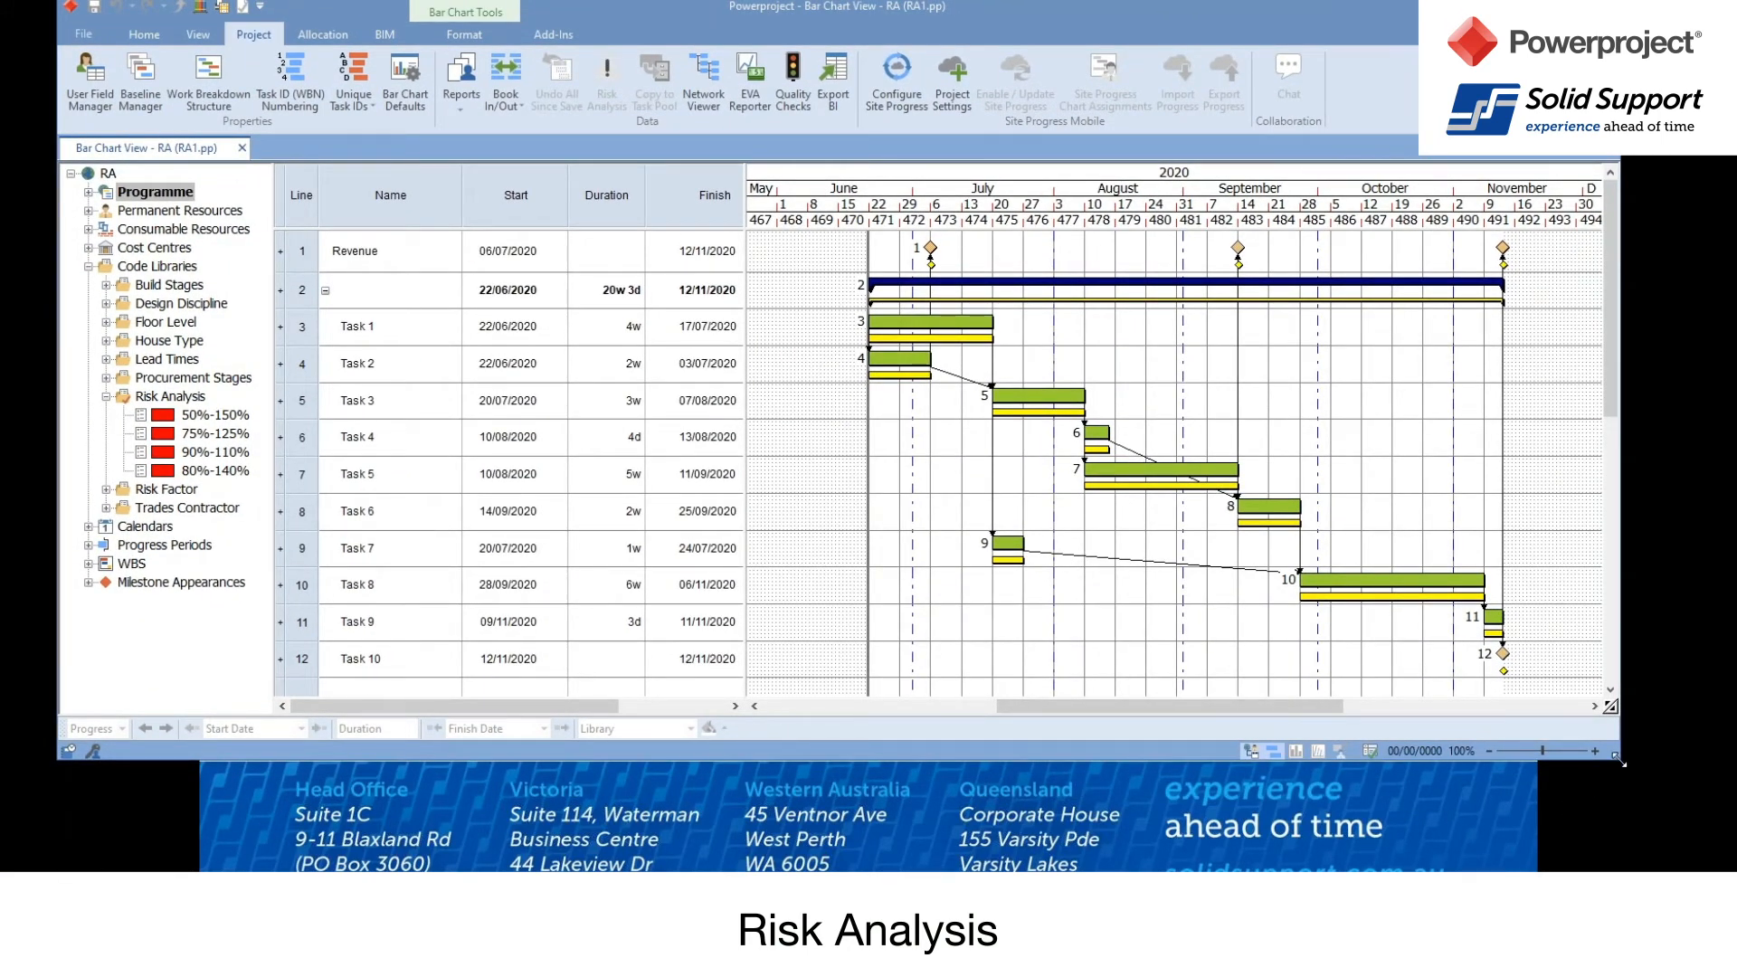
pyautogui.moveTo(1624, 759); pyautogui.dragTo(1724, 870)
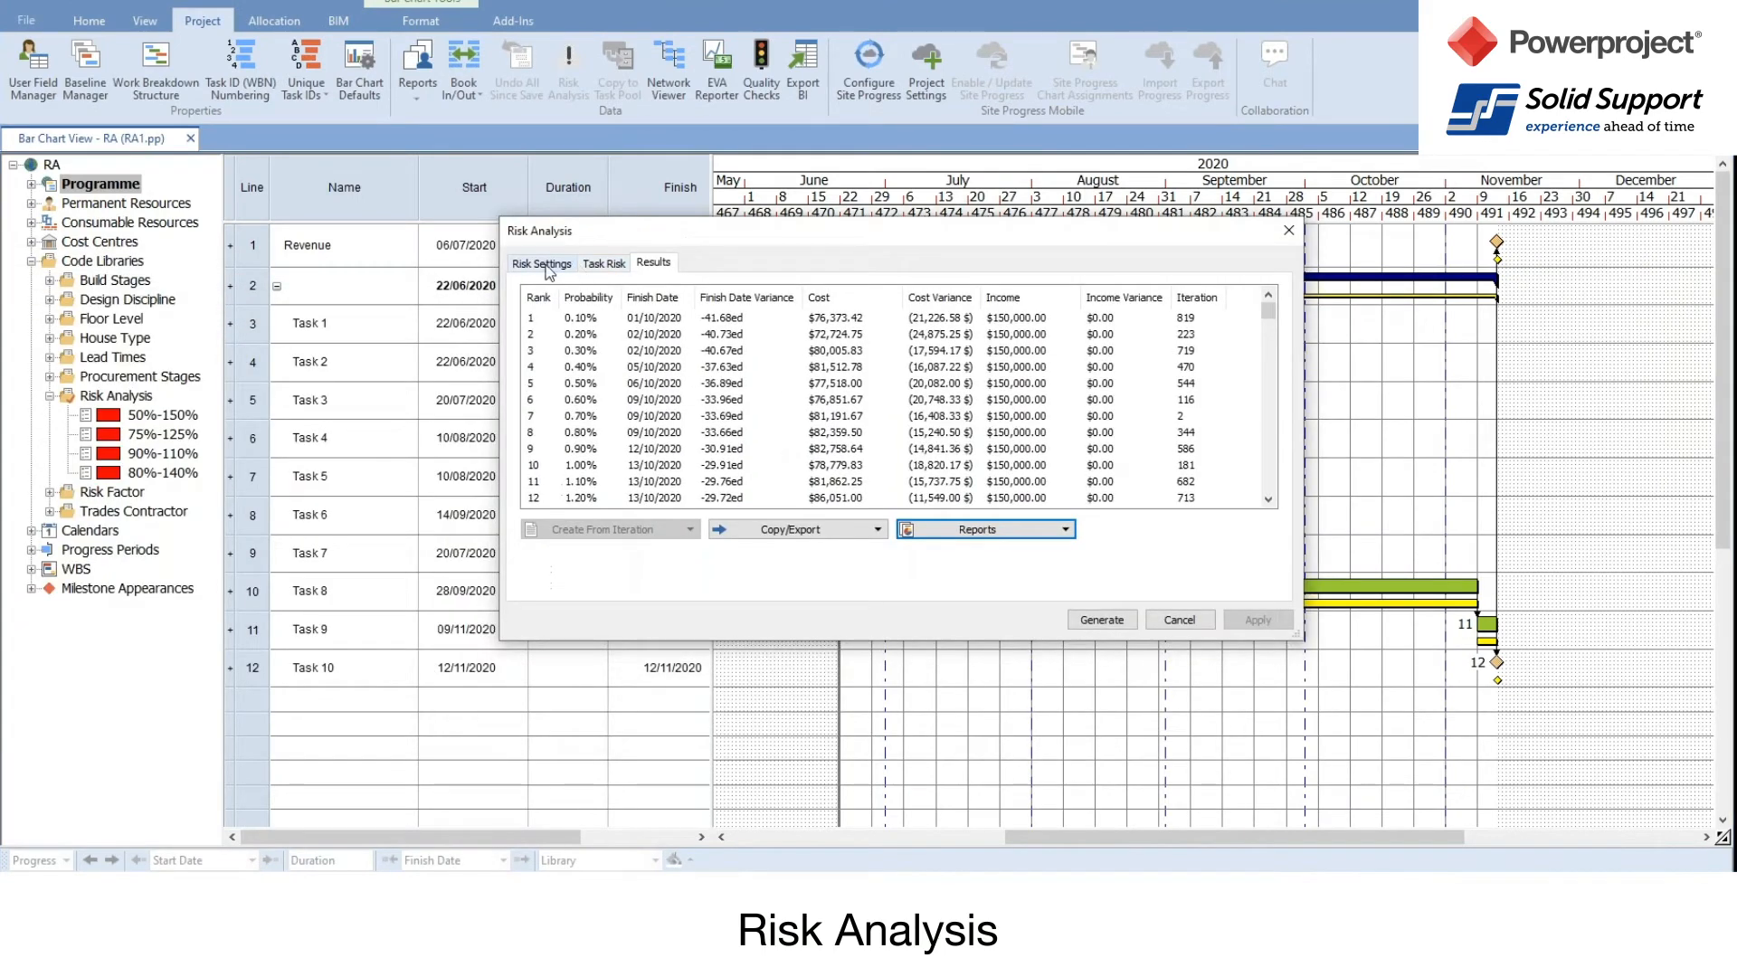
# Step: Check the risk settings and the task risk options used for the analysis, and return to the results list
pyautogui.click(543, 264)
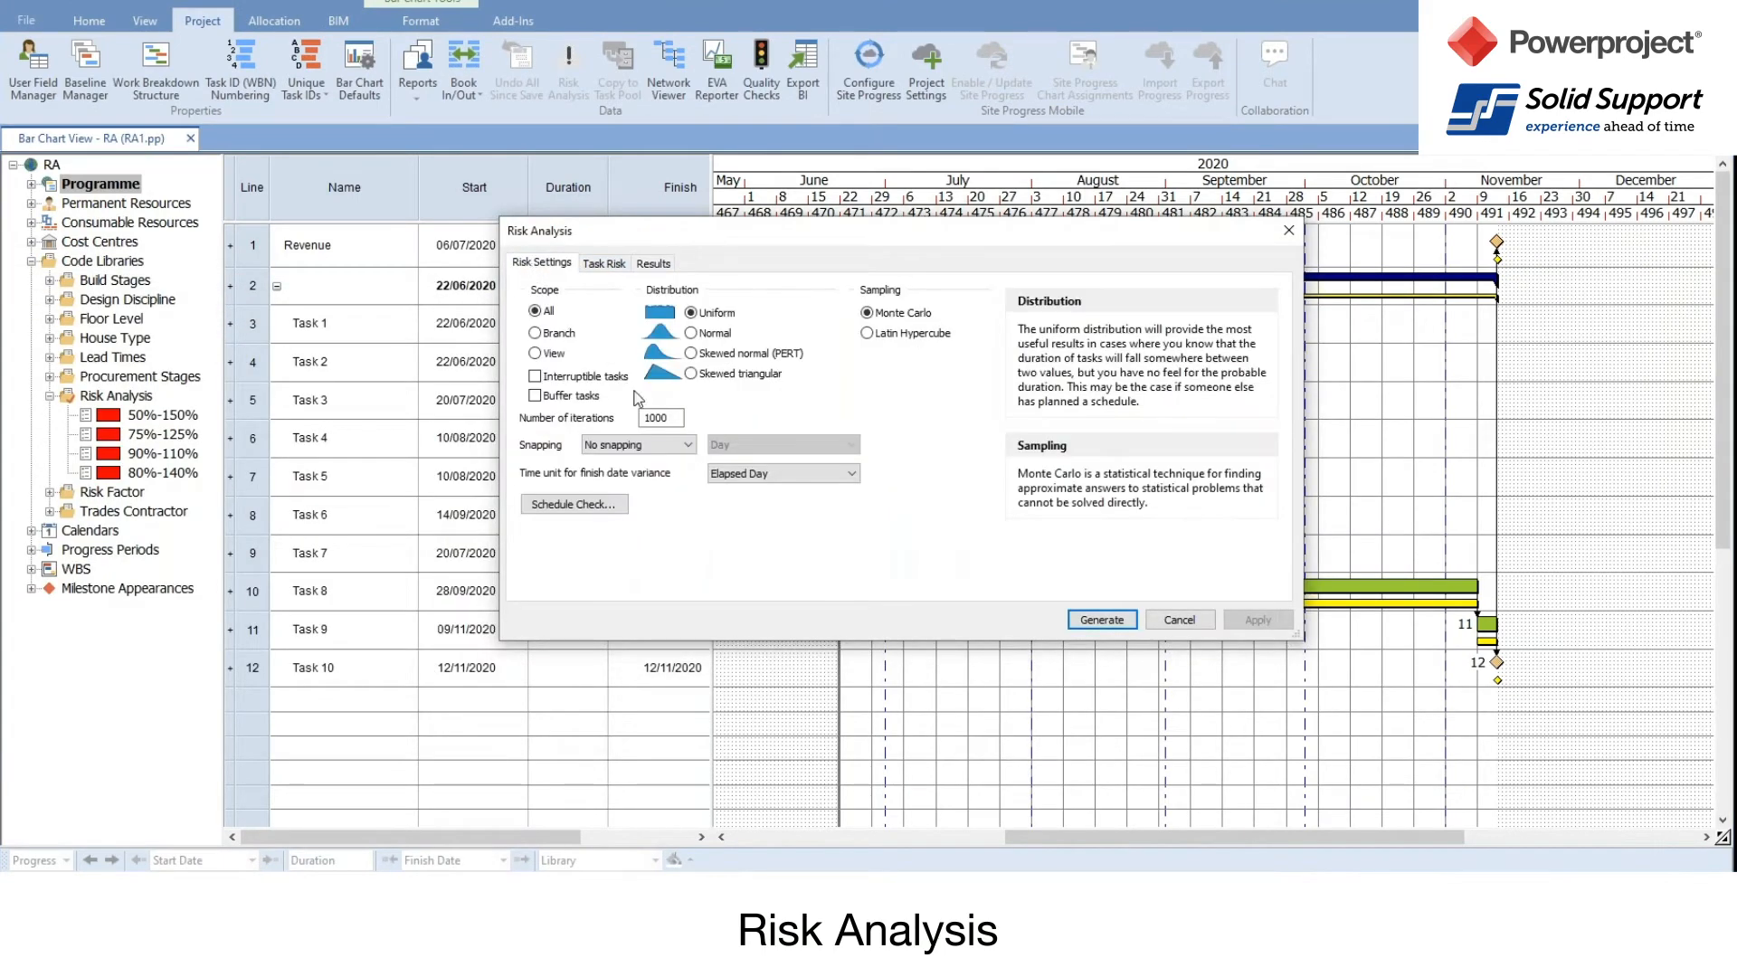
pyautogui.click(616, 267)
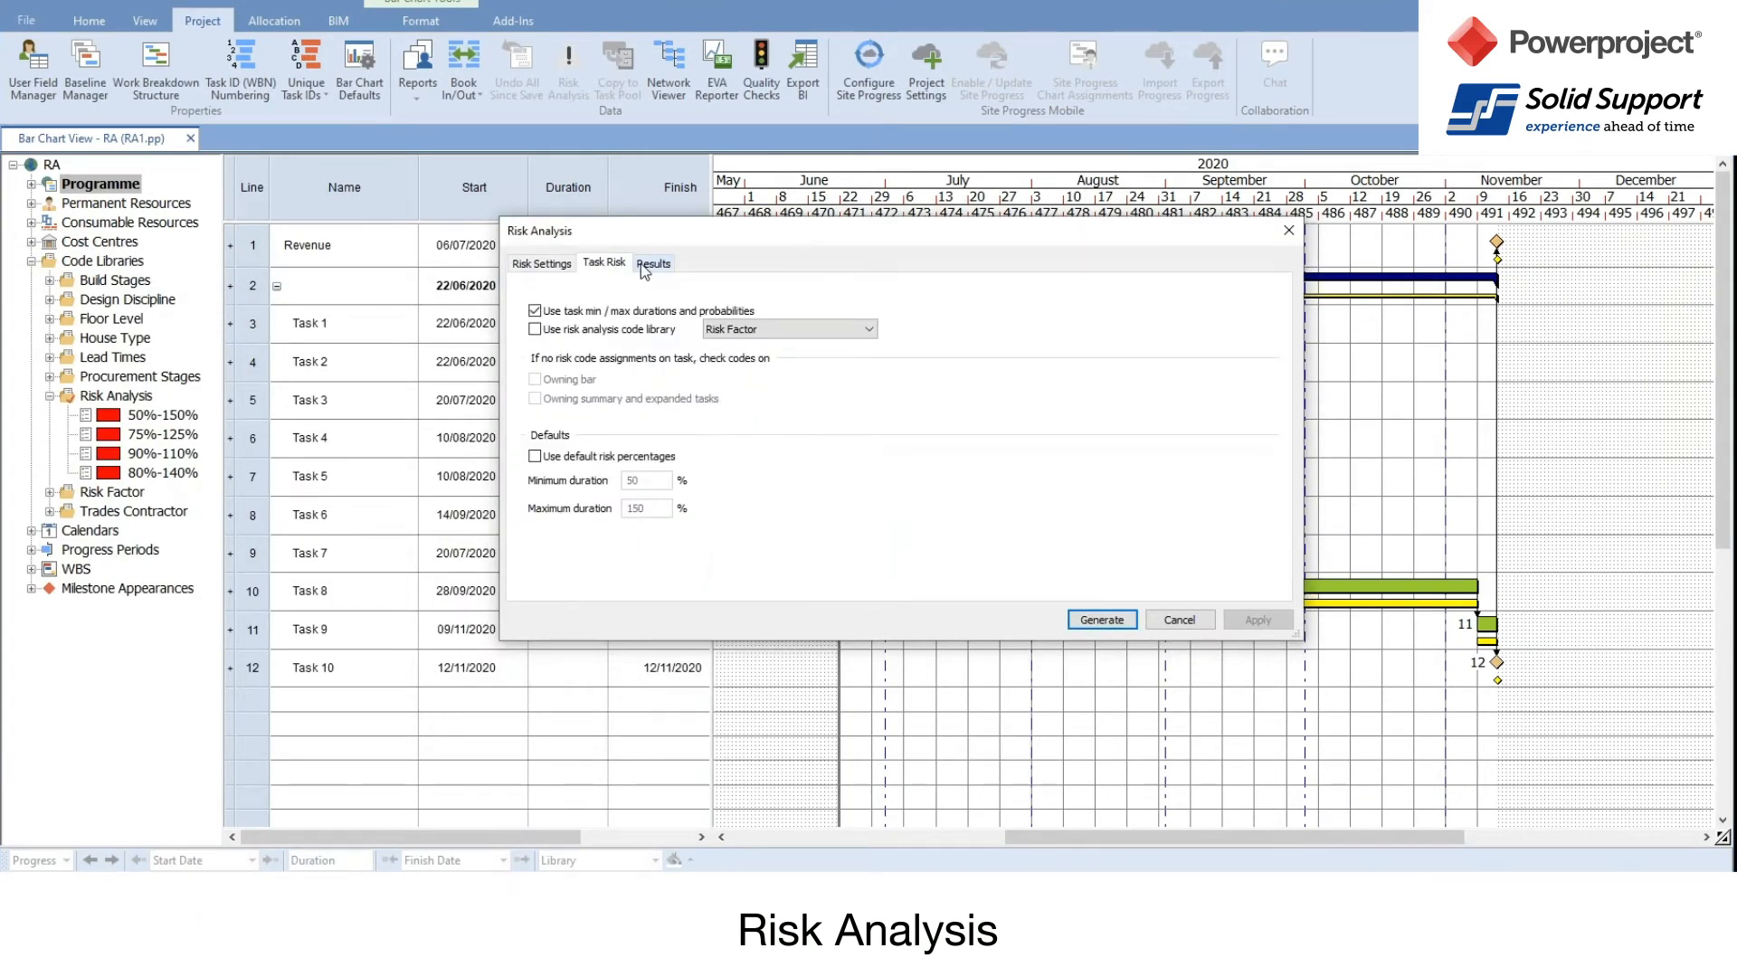
pyautogui.click(644, 264)
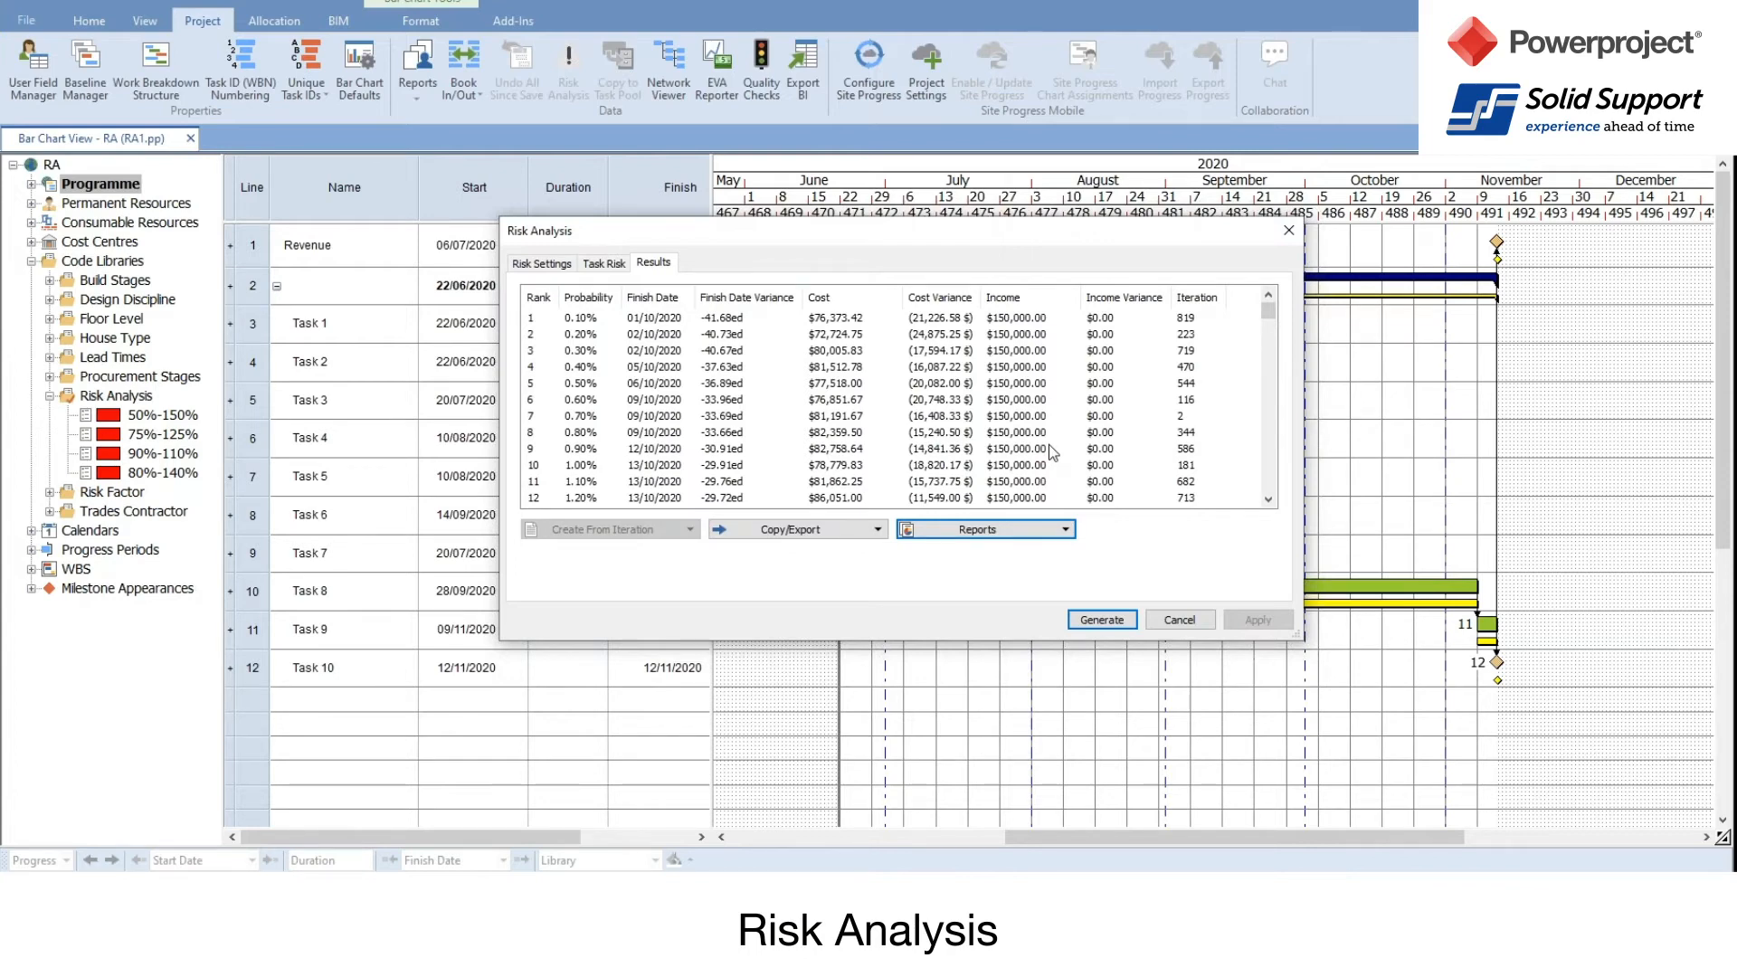
# Step: Enlarge the Risk Analysis dialog so more result rows fit, and reposition it over the bar chart
pyautogui.moveTo(851, 228); pyautogui.dragTo(467, 11)
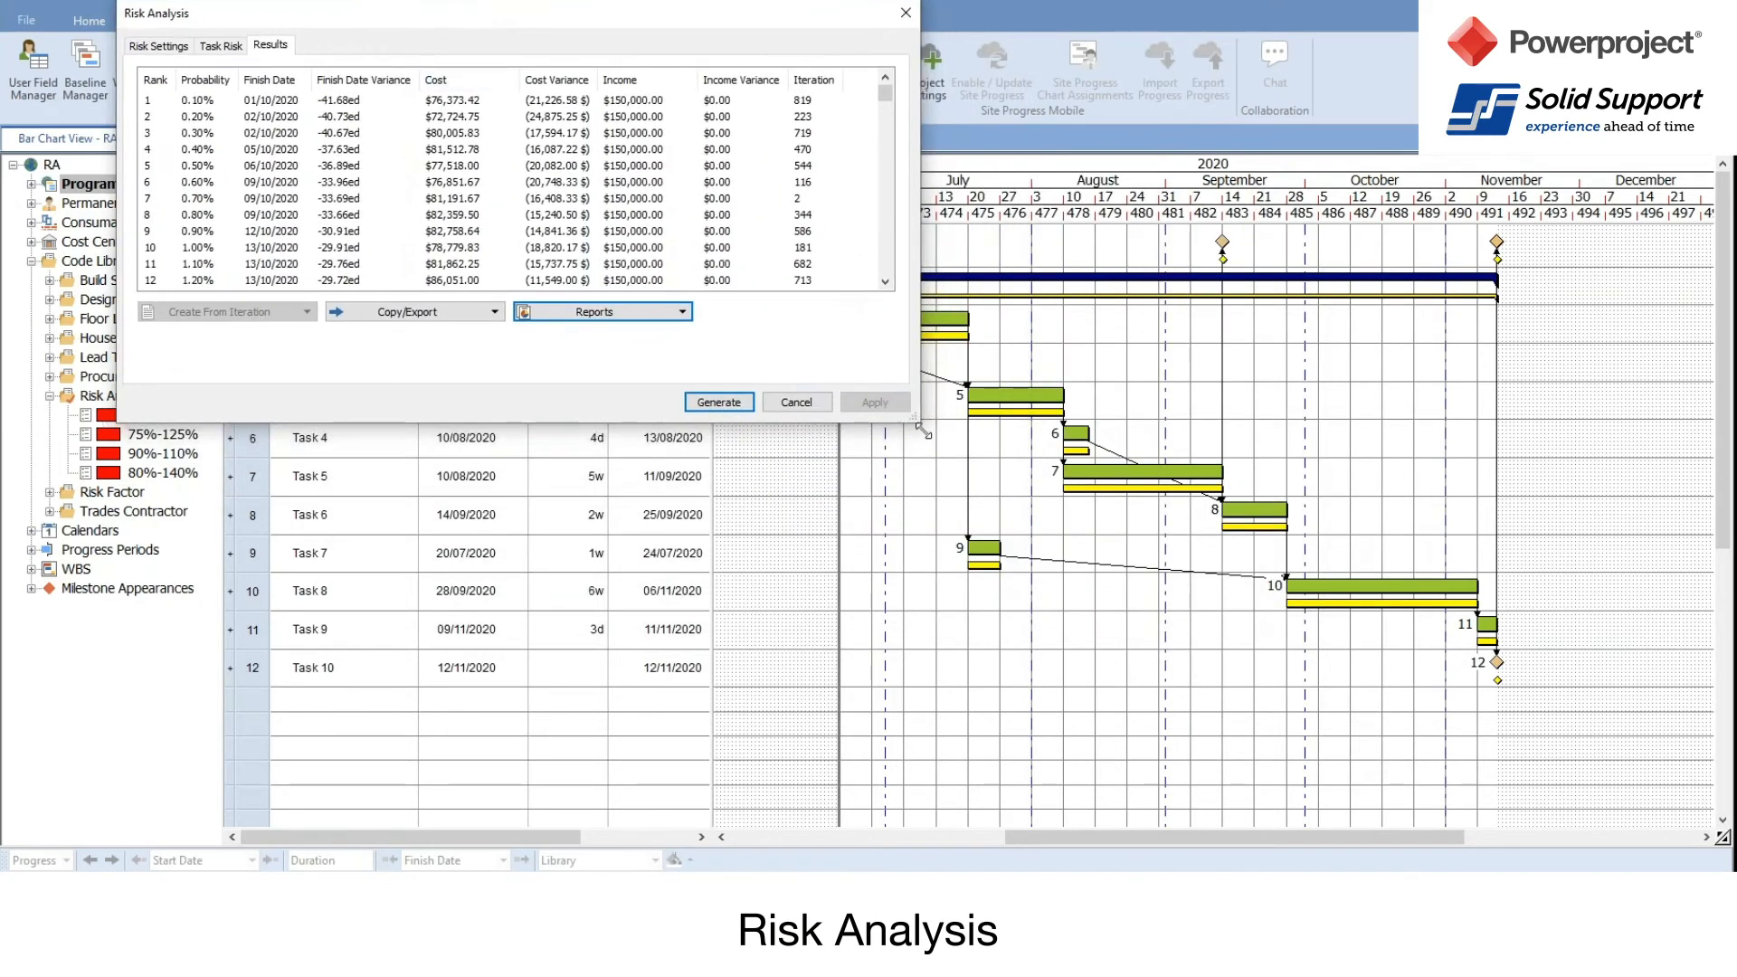
pyautogui.moveTo(916, 432); pyautogui.dragTo(1177, 846)
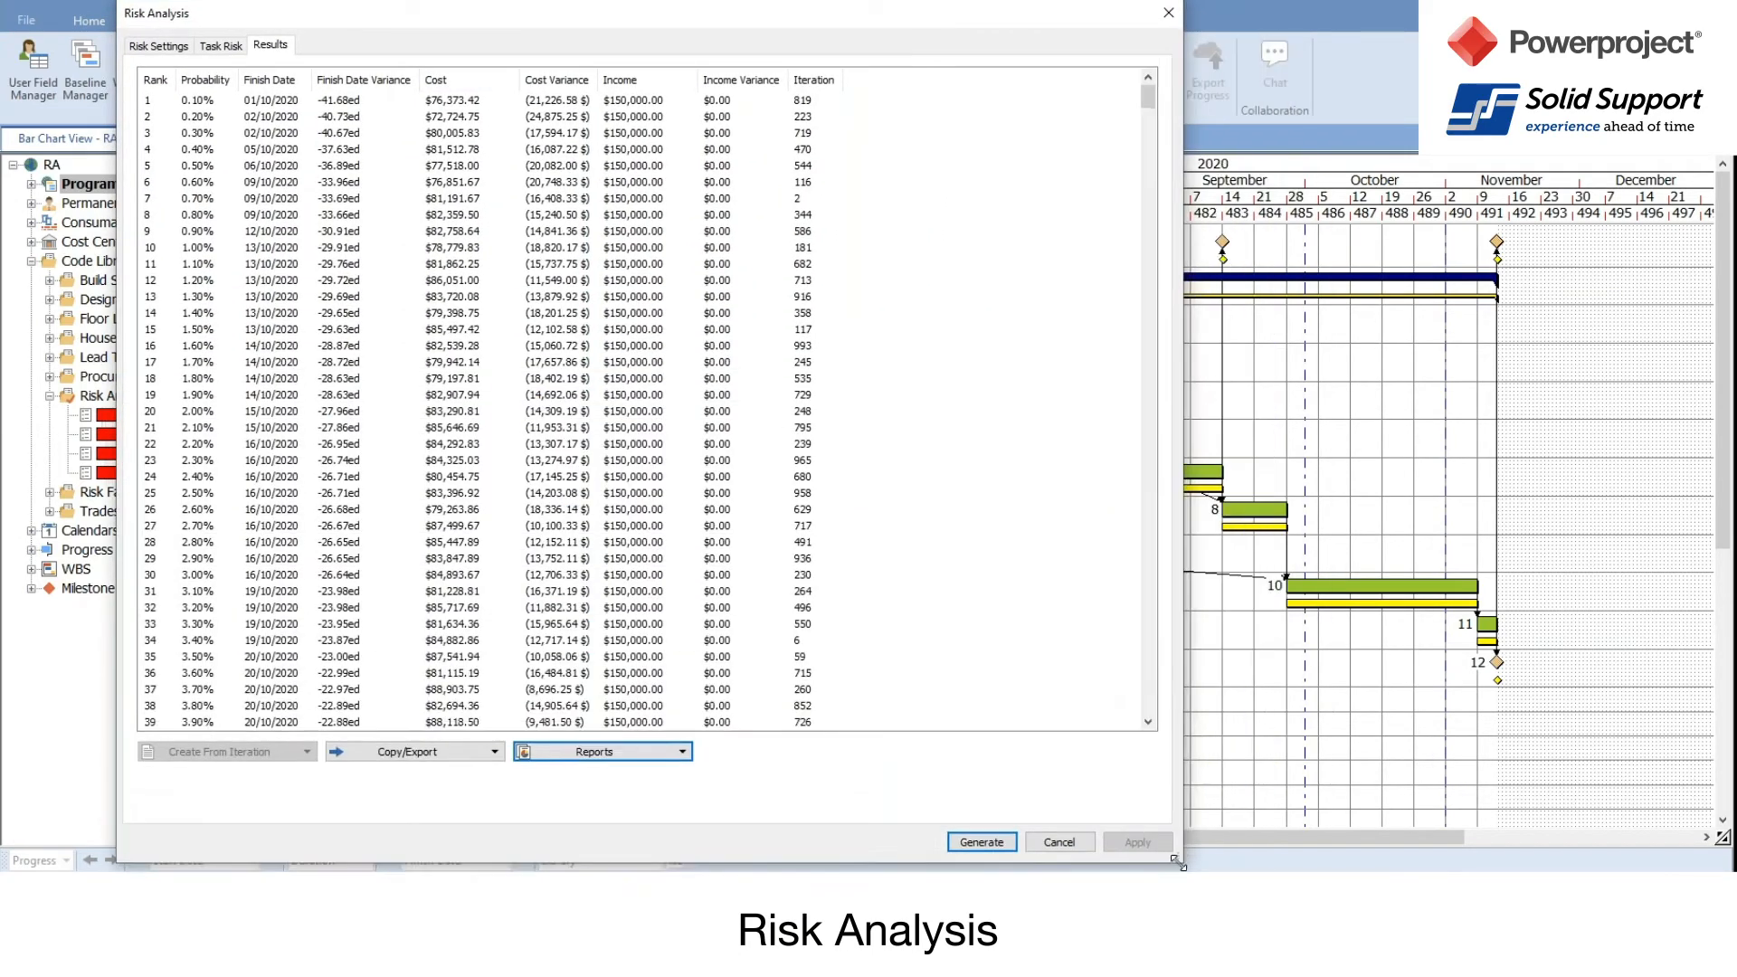
pyautogui.moveTo(891, 30); pyautogui.dragTo(1202, 17)
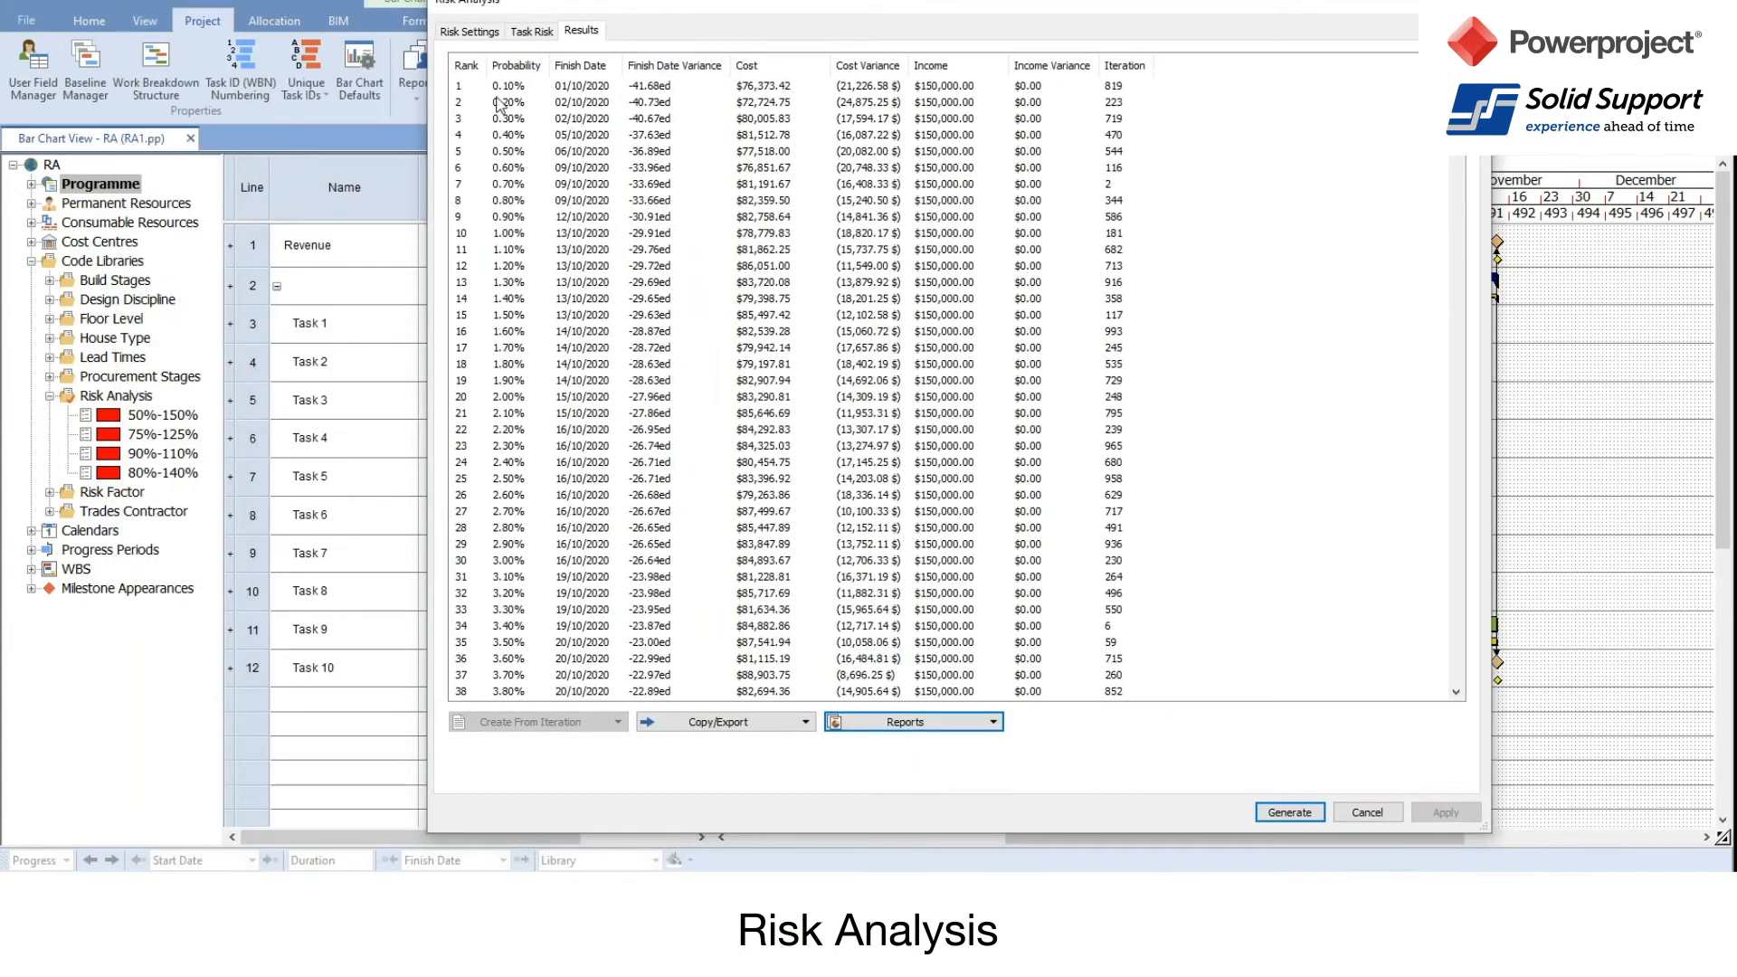
# Step: Examine the ranked results from the first to the last iteration, comparing probability, finish date, finish date variance and cost
pyautogui.click(523, 87)
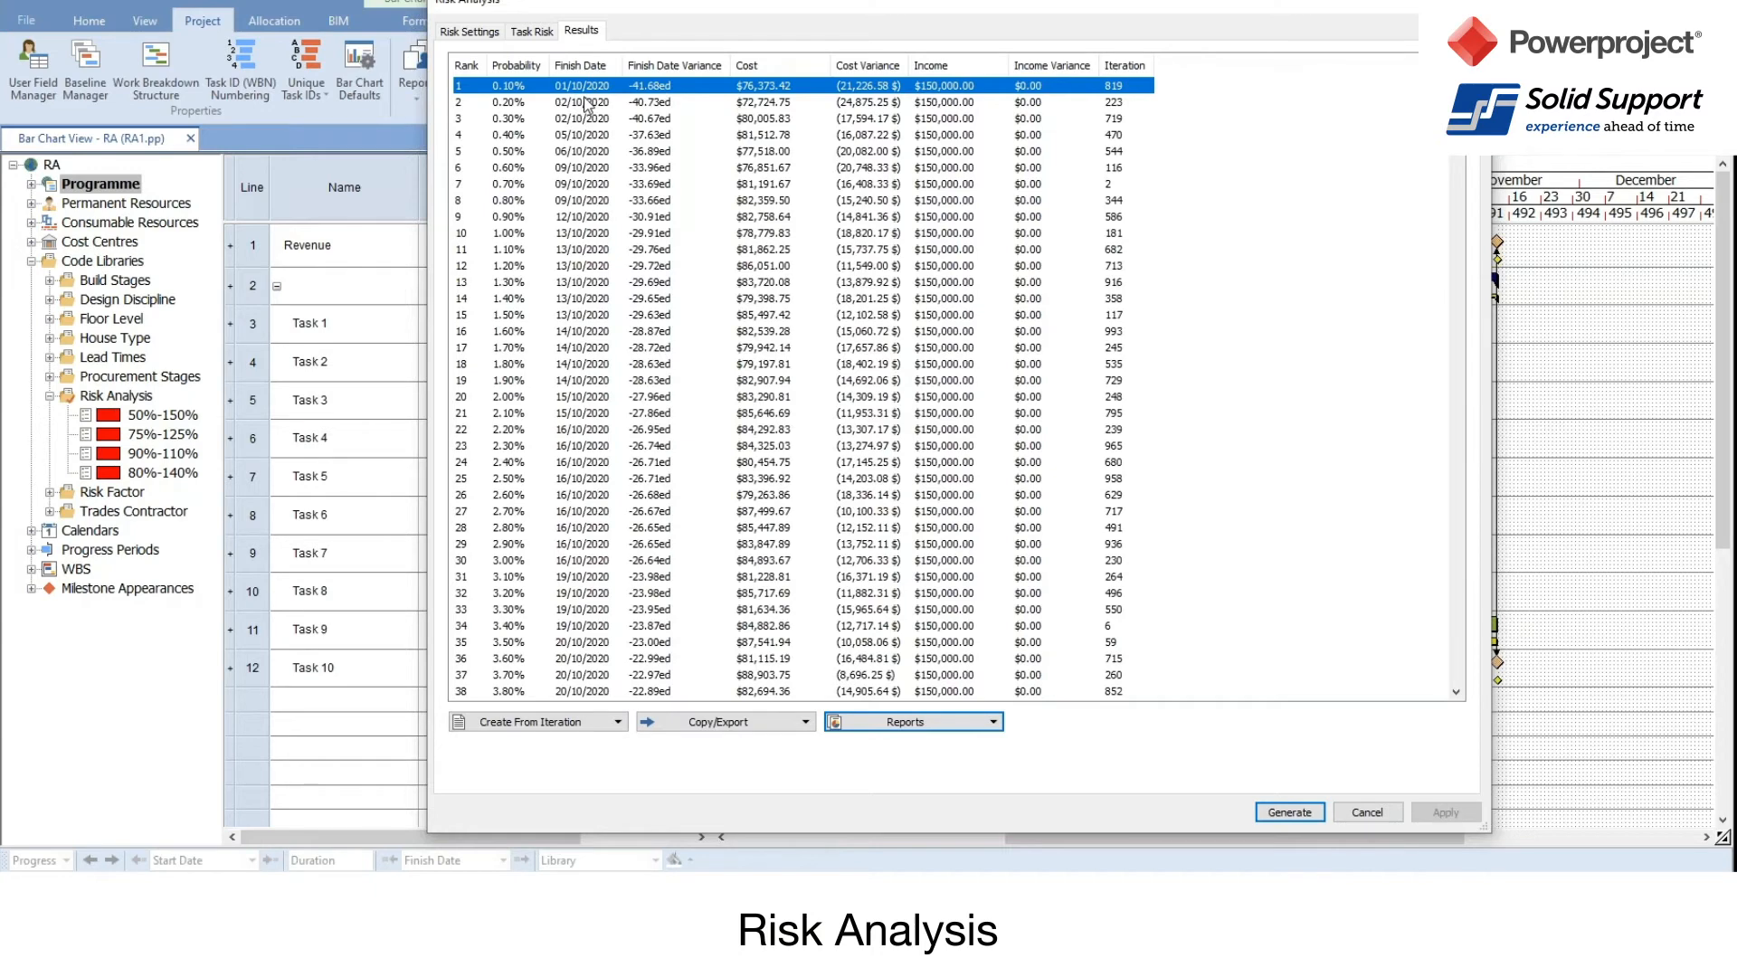
pyautogui.scroll(-13, 586, 104)
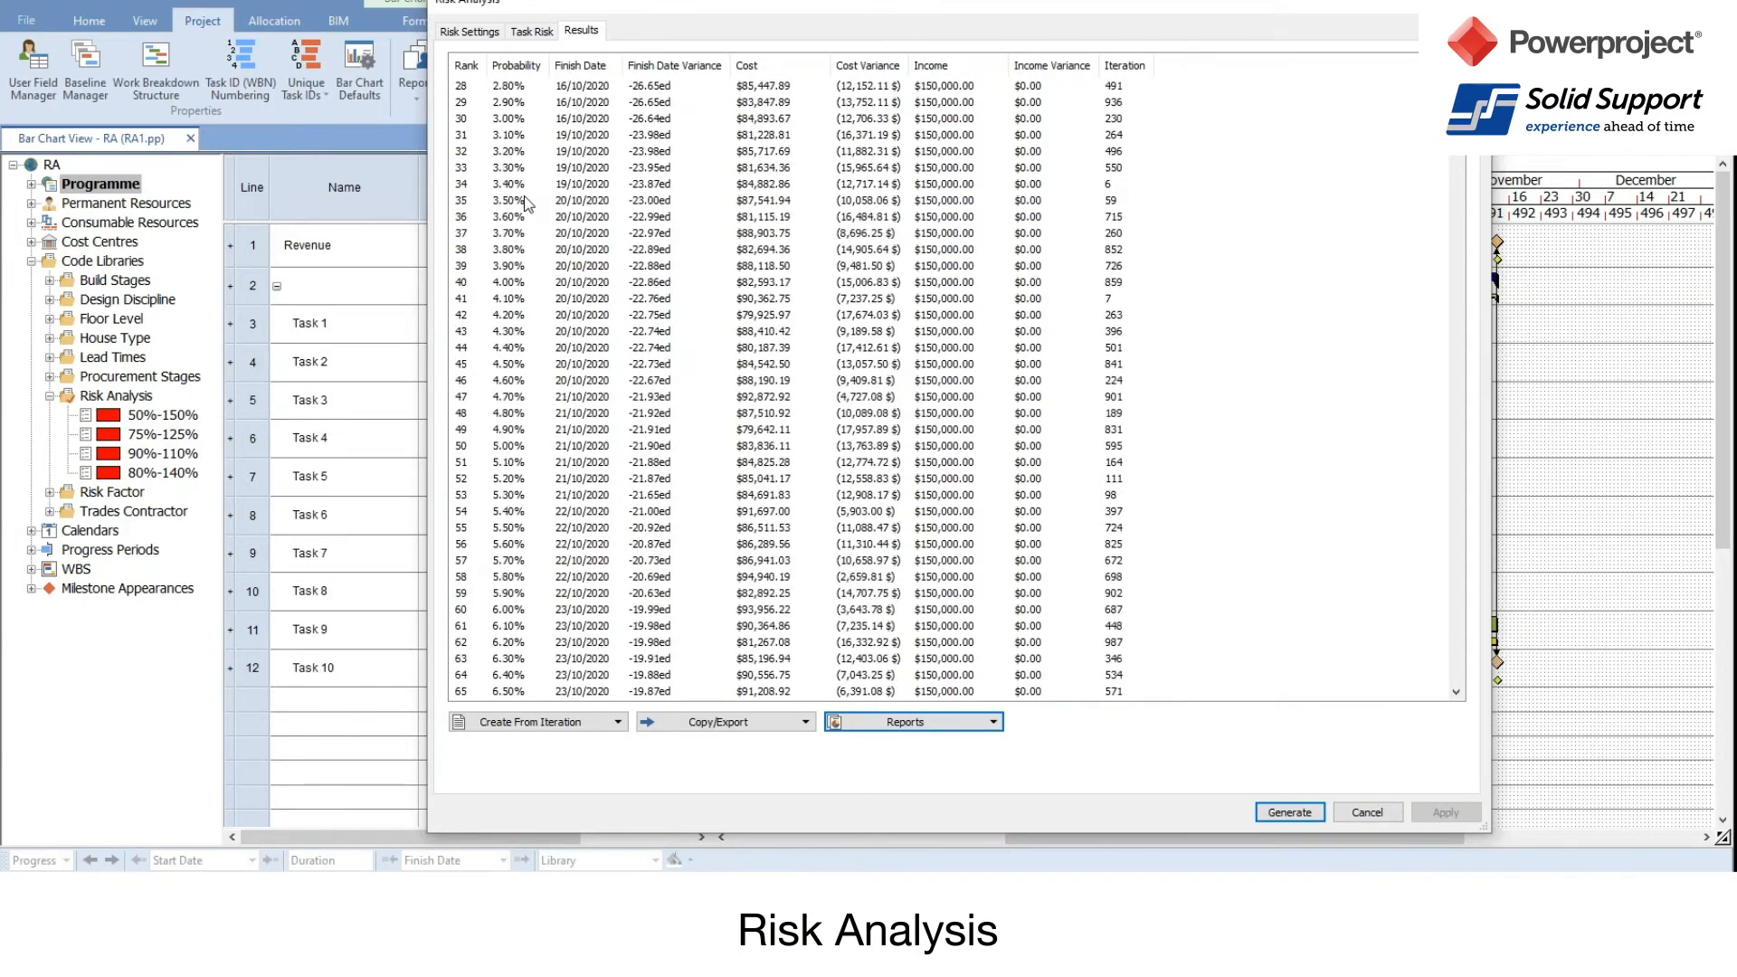
pyautogui.scroll(-20, 504, 273)
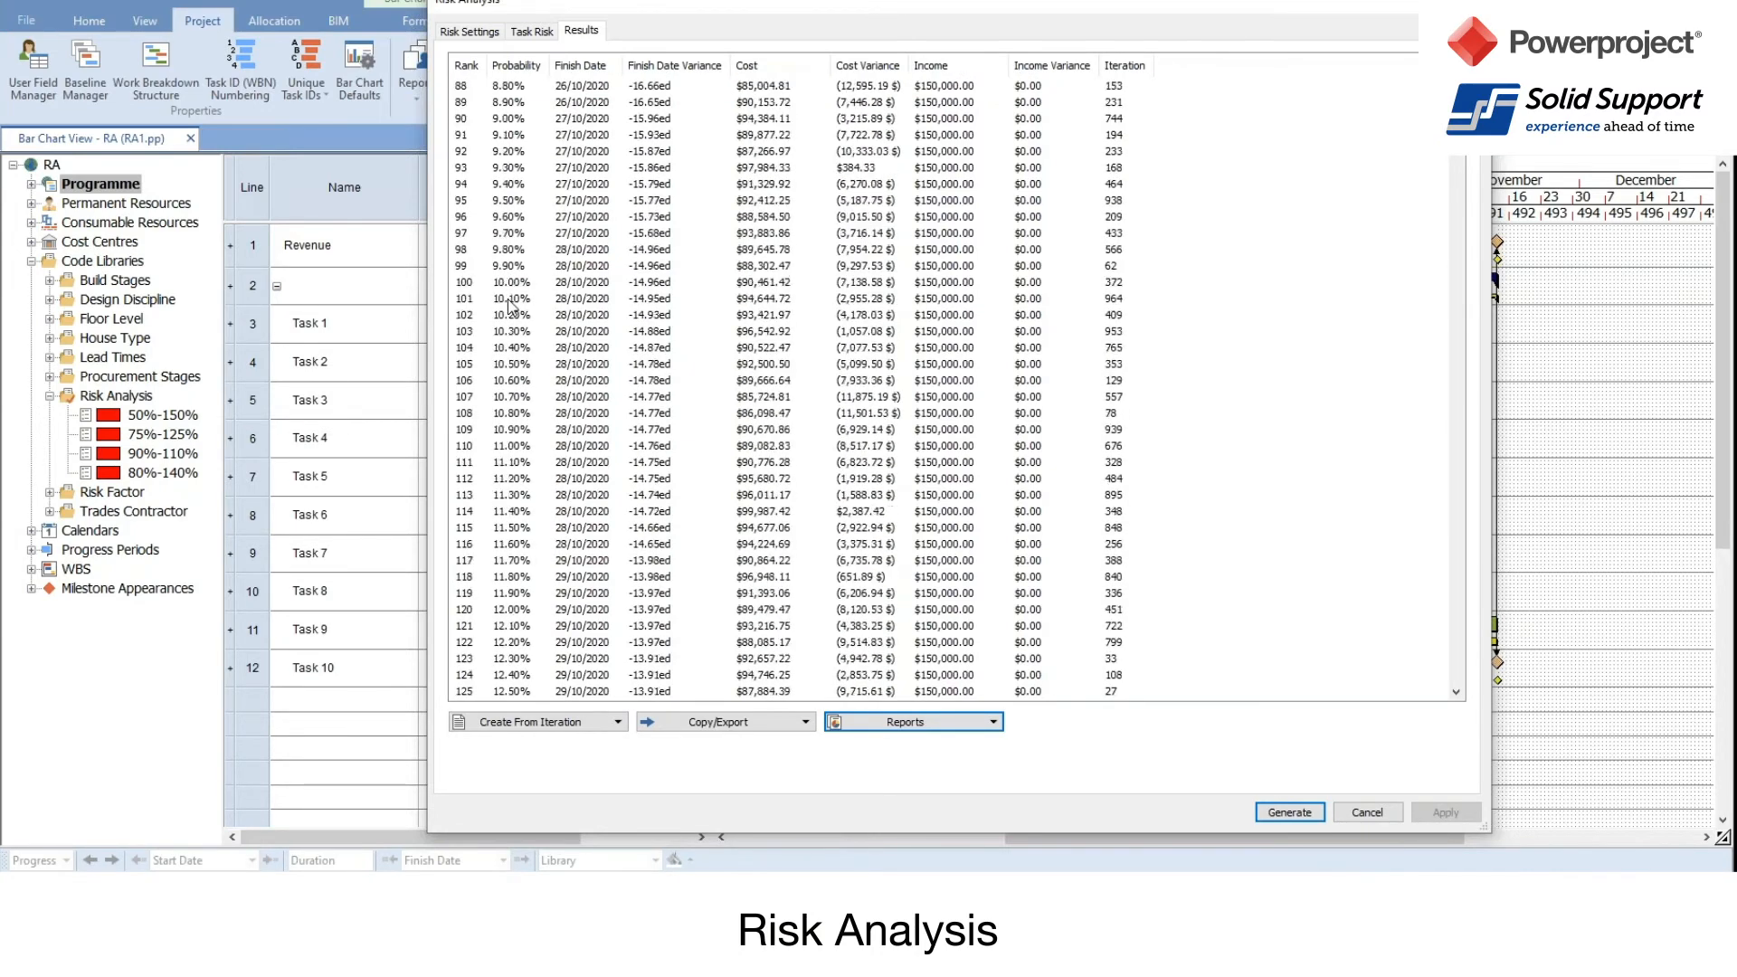
pyautogui.scroll(-20, 512, 308)
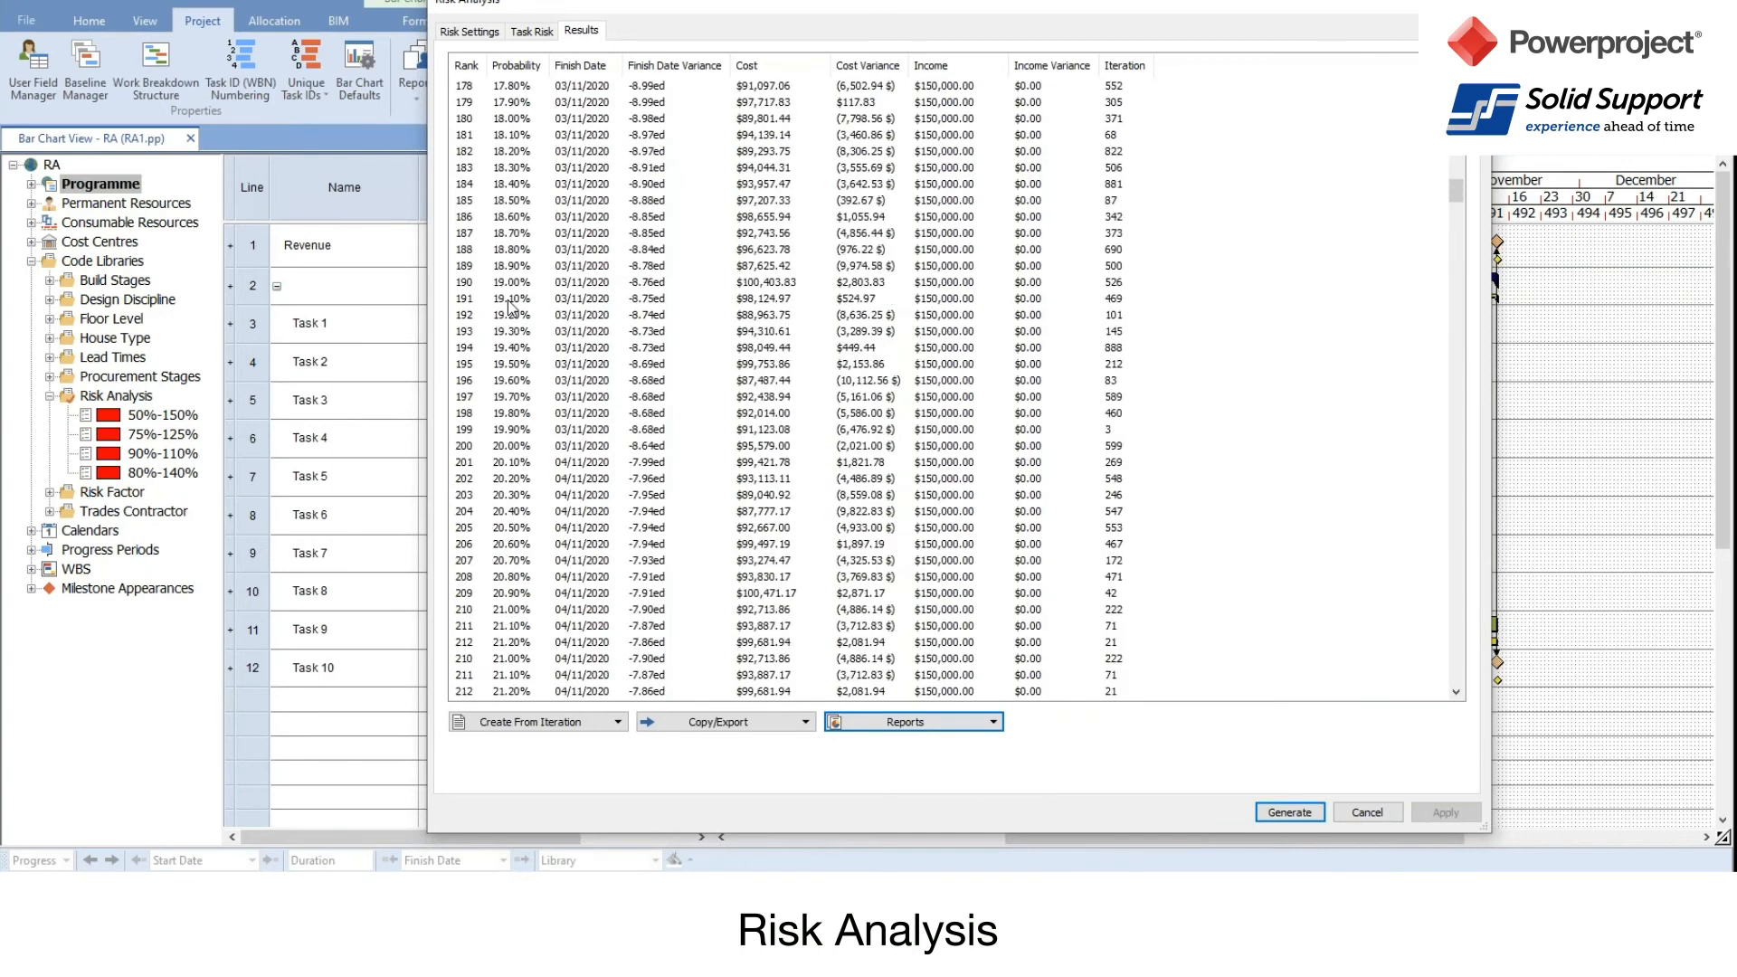
pyautogui.scroll(-20, 511, 307)
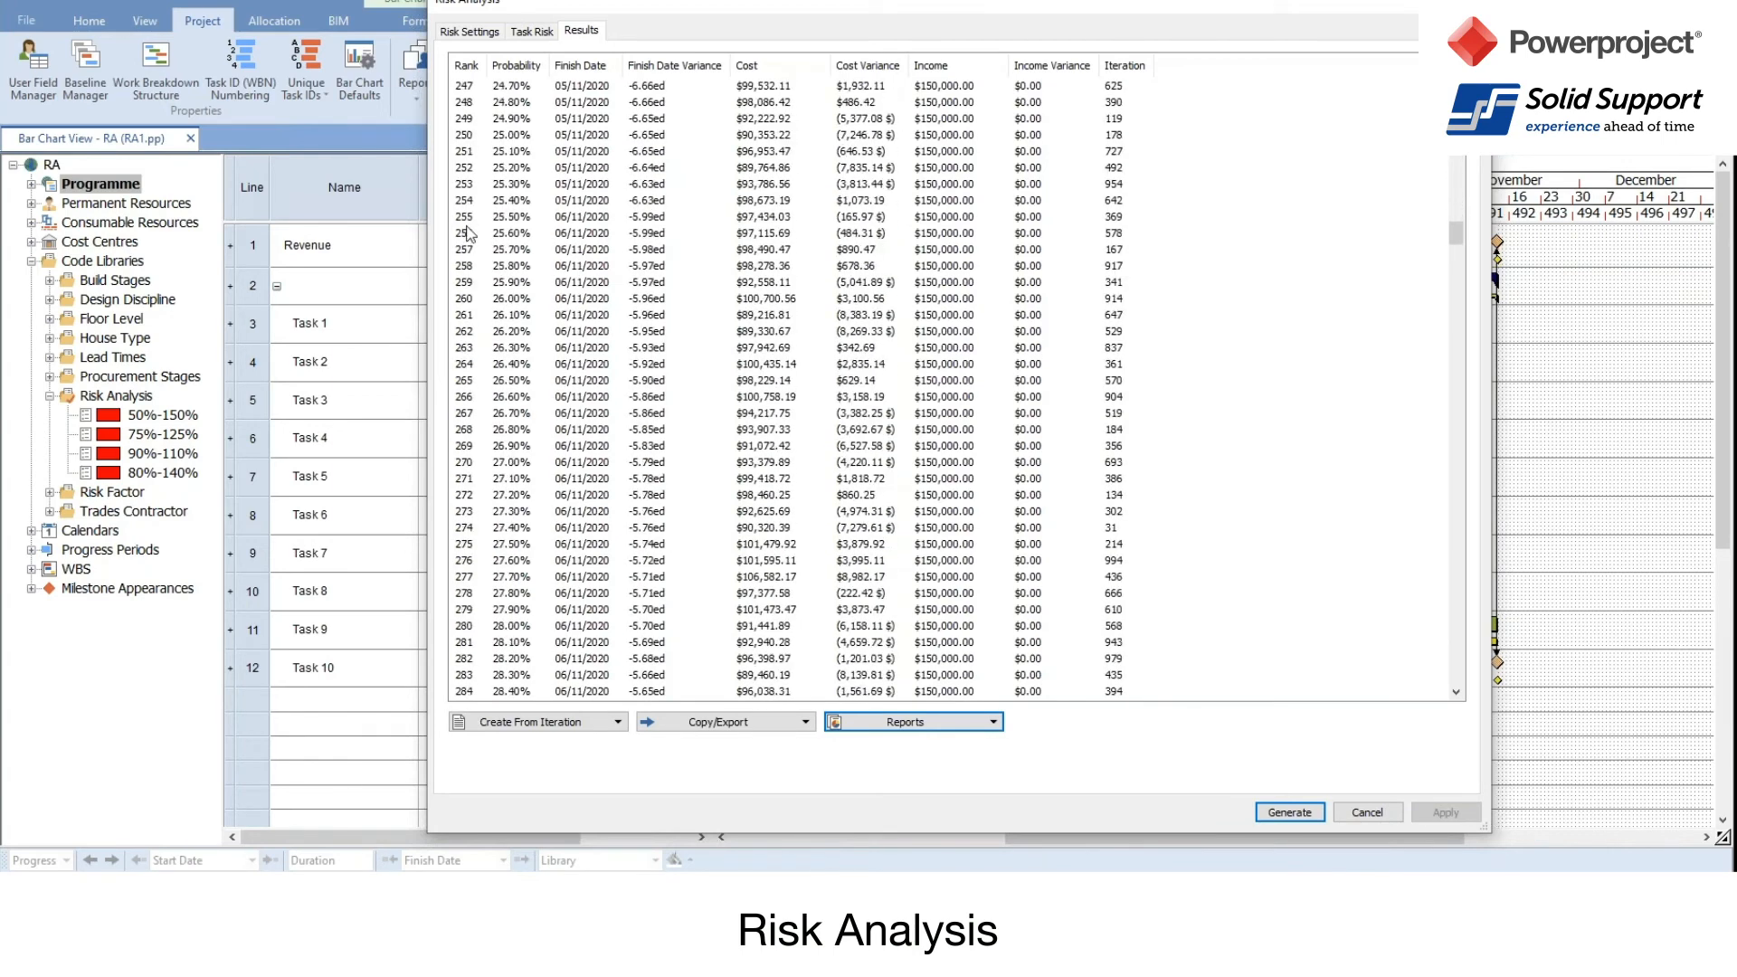
pyautogui.scroll(-20, 504, 271)
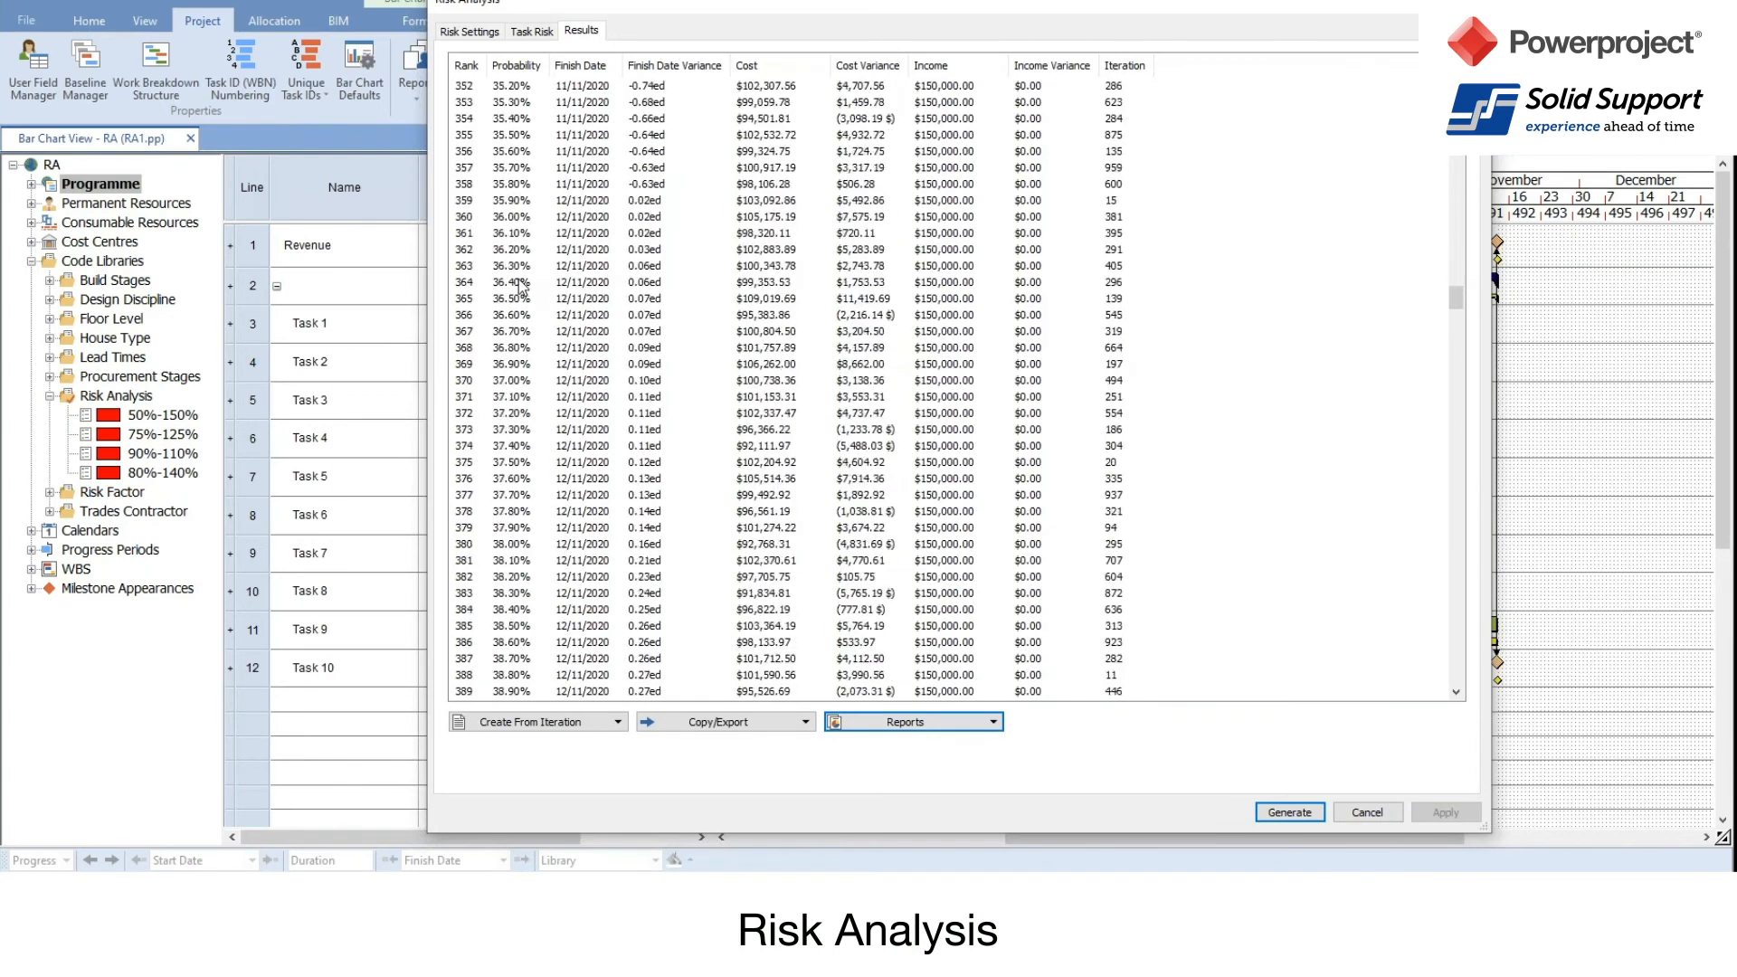
pyautogui.scroll(-11, 532, 299)
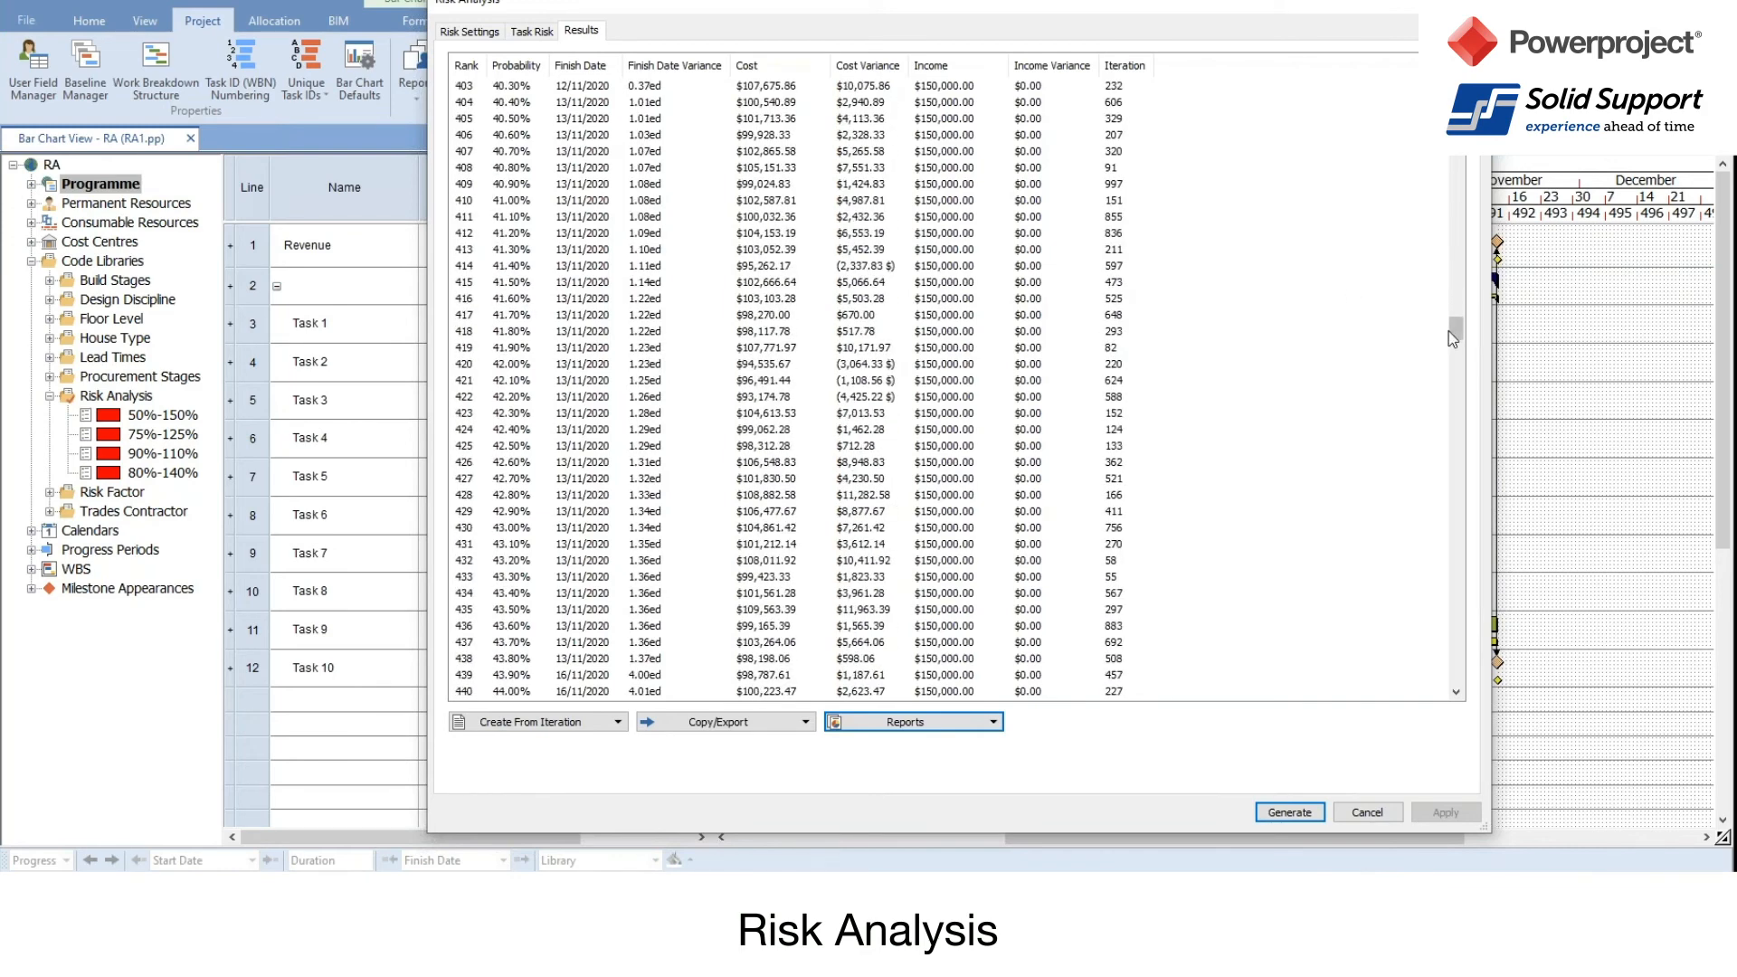
pyautogui.moveTo(1459, 340); pyautogui.dragTo(1459, 680)
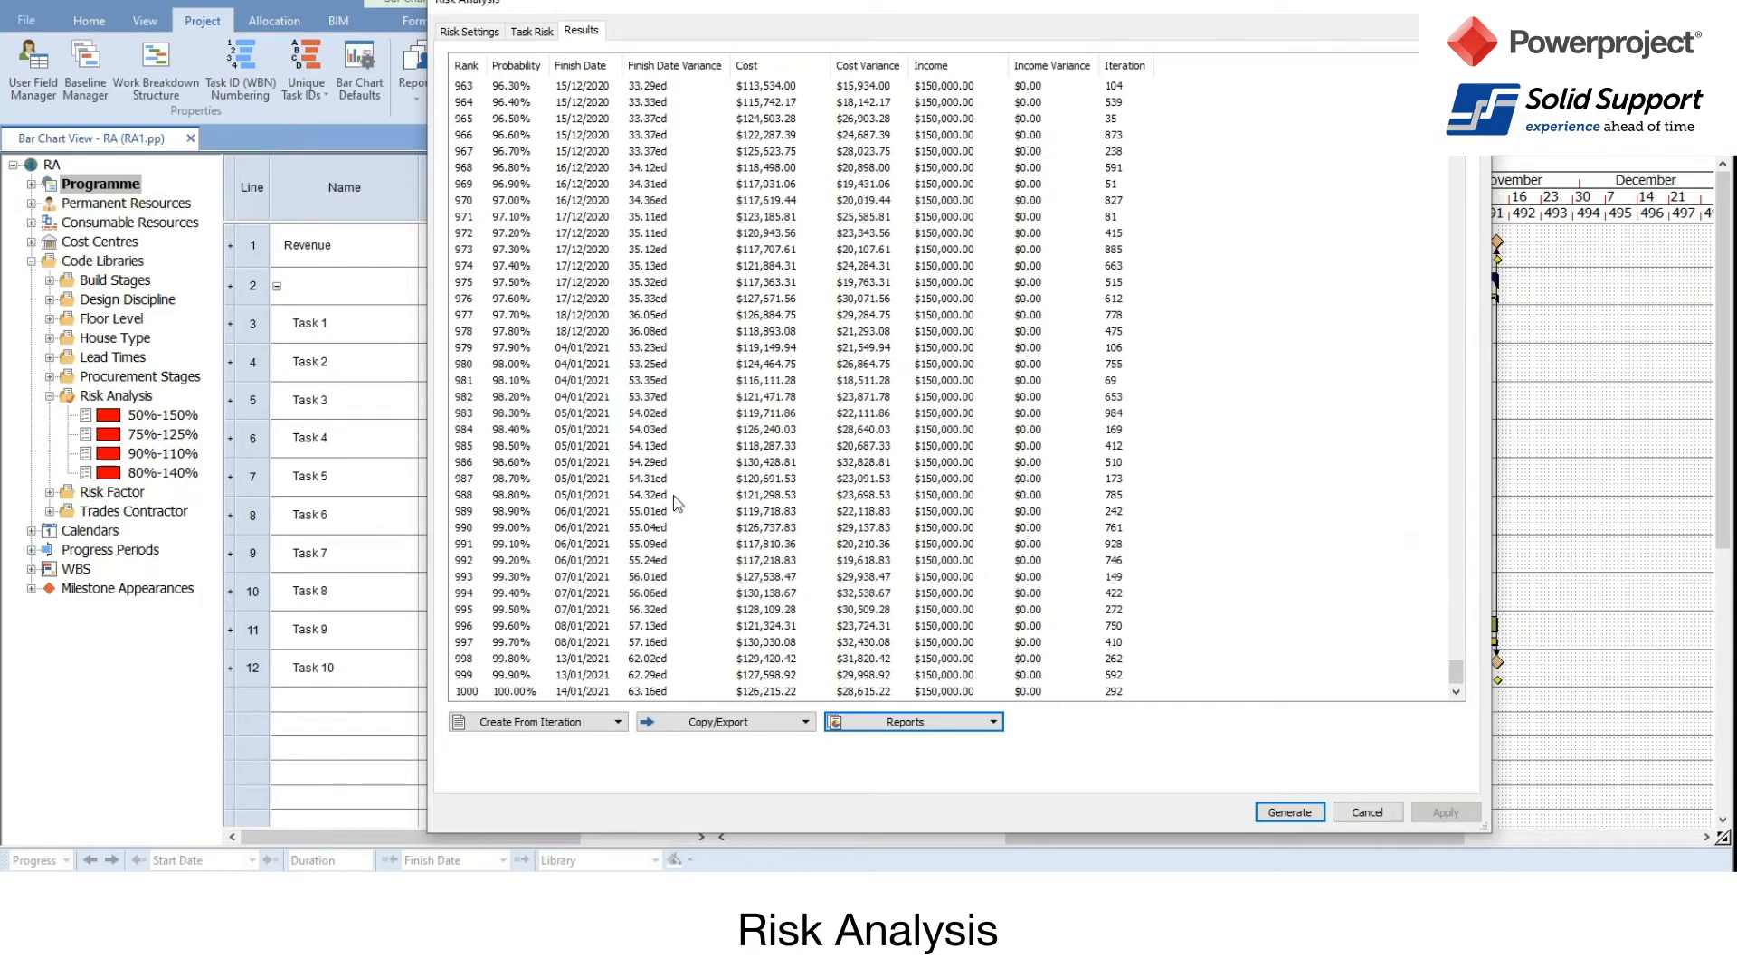
pyautogui.click(503, 693)
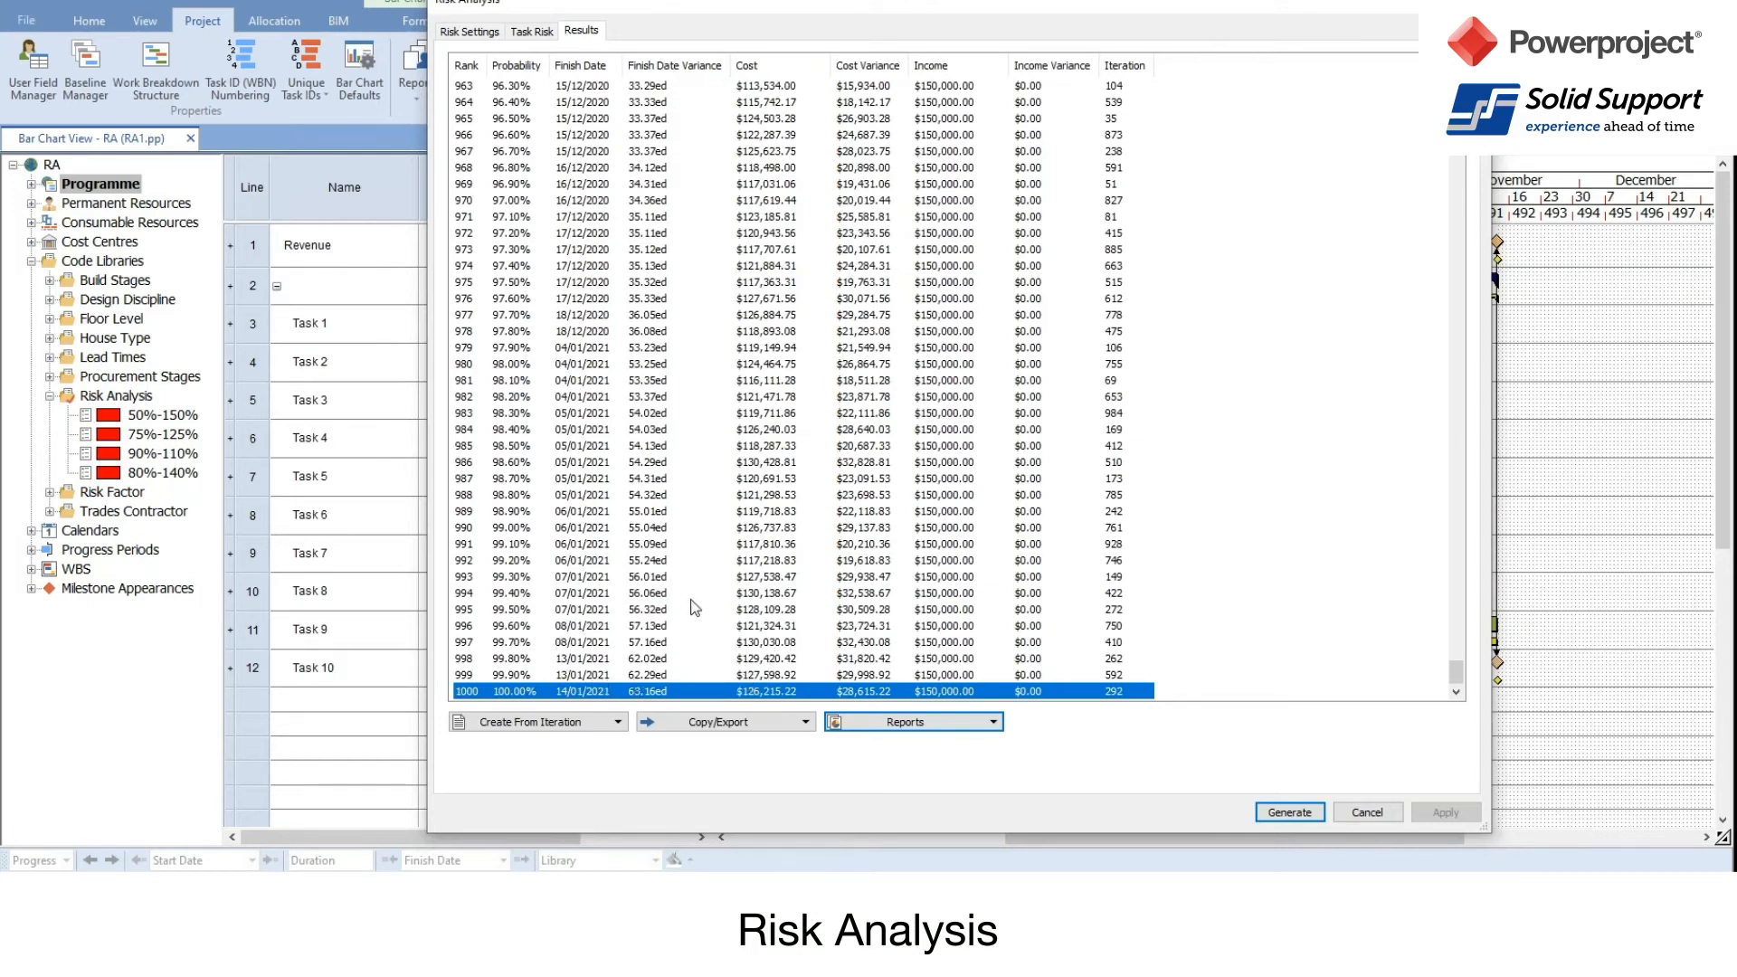
# Step: Create a baseline named P80 from the iteration ranked 800 with 80.00% probability
pyautogui.scroll(14, 701, 607)
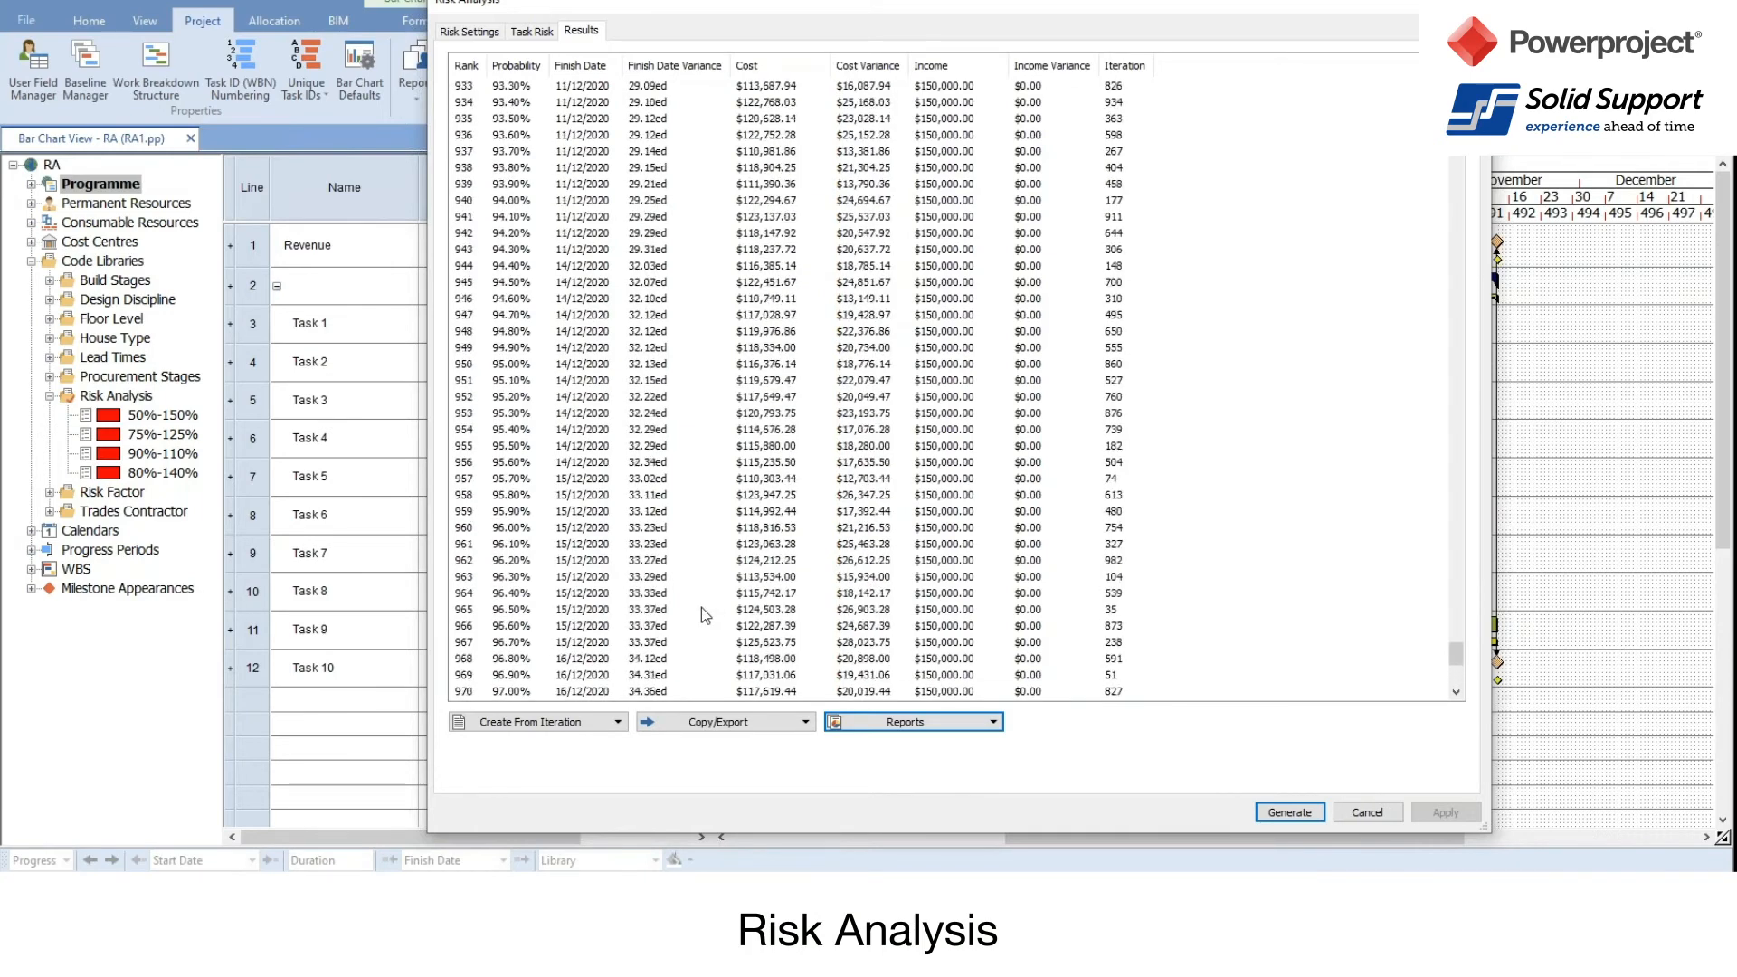
pyautogui.scroll(9, 702, 608)
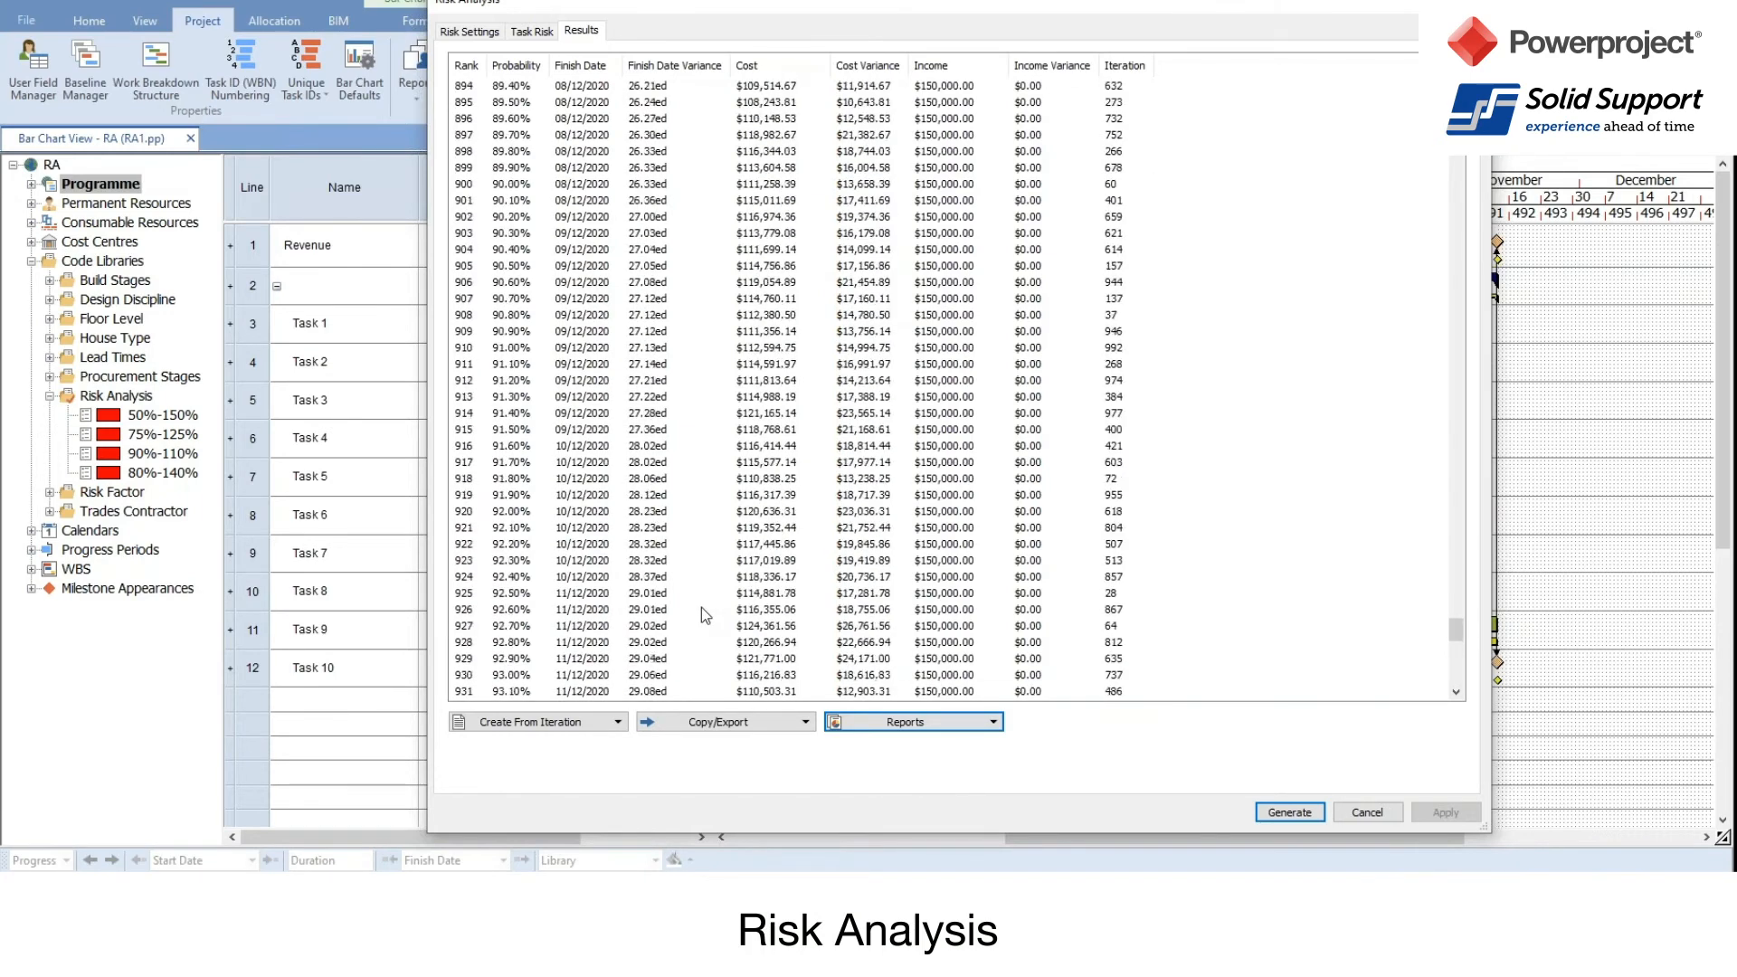
pyautogui.scroll(6, 703, 608)
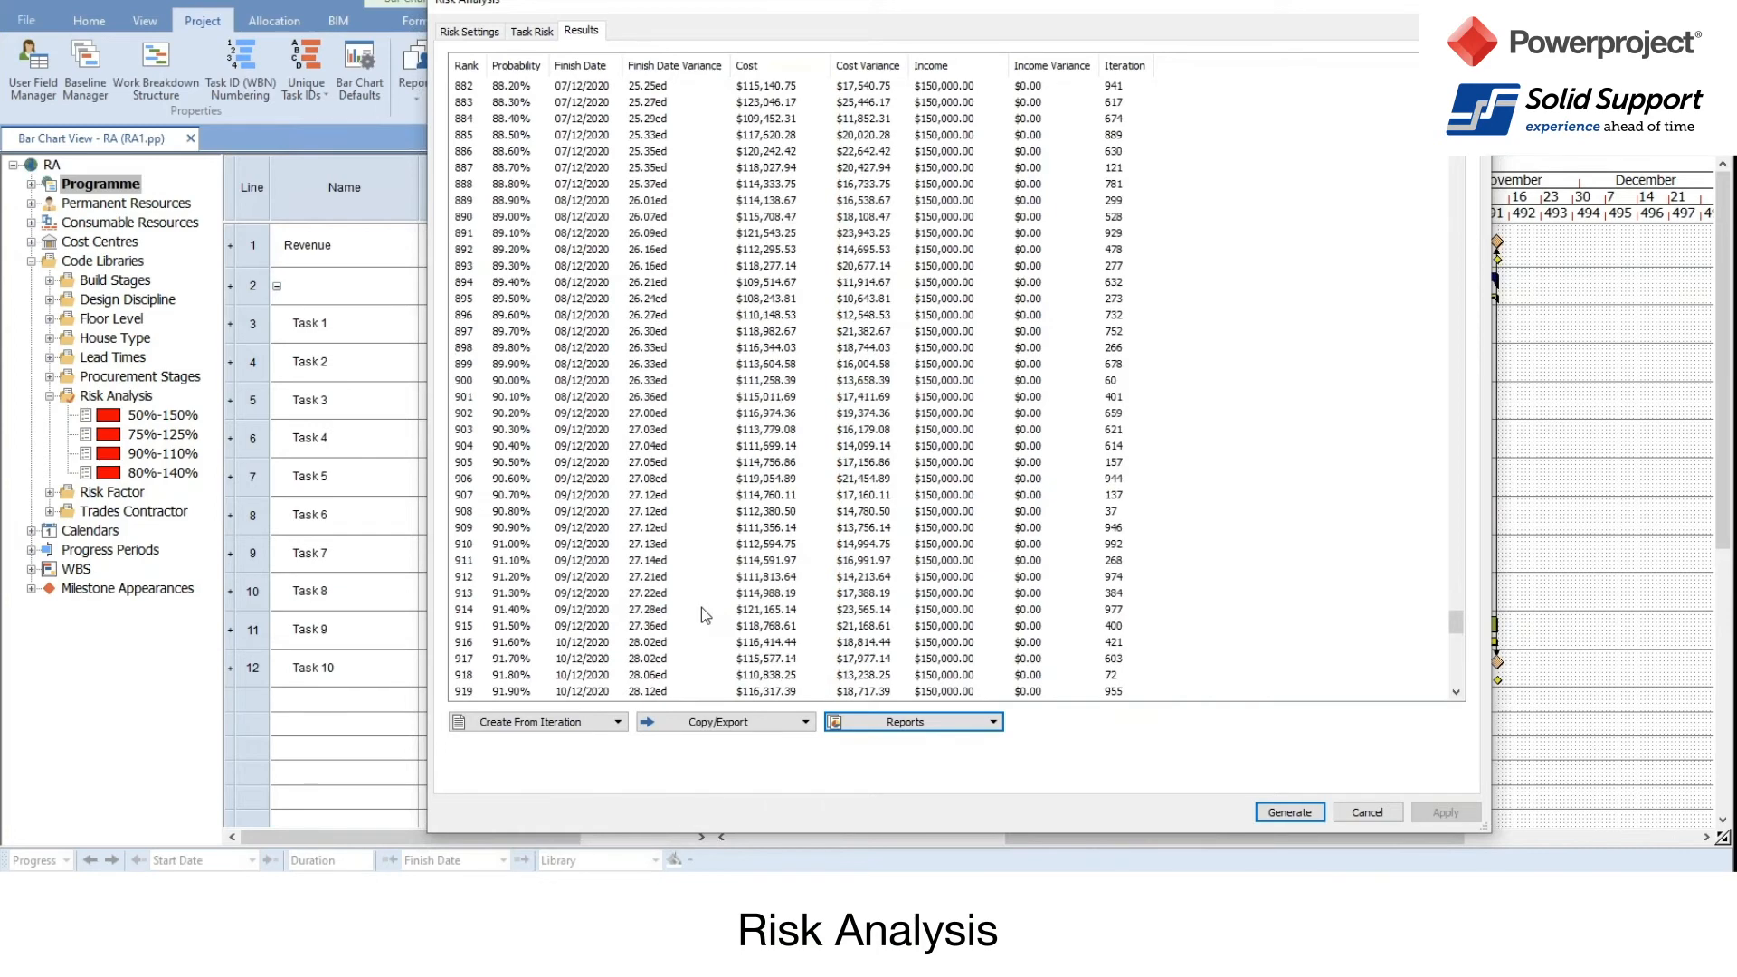
pyautogui.scroll(20, 702, 608)
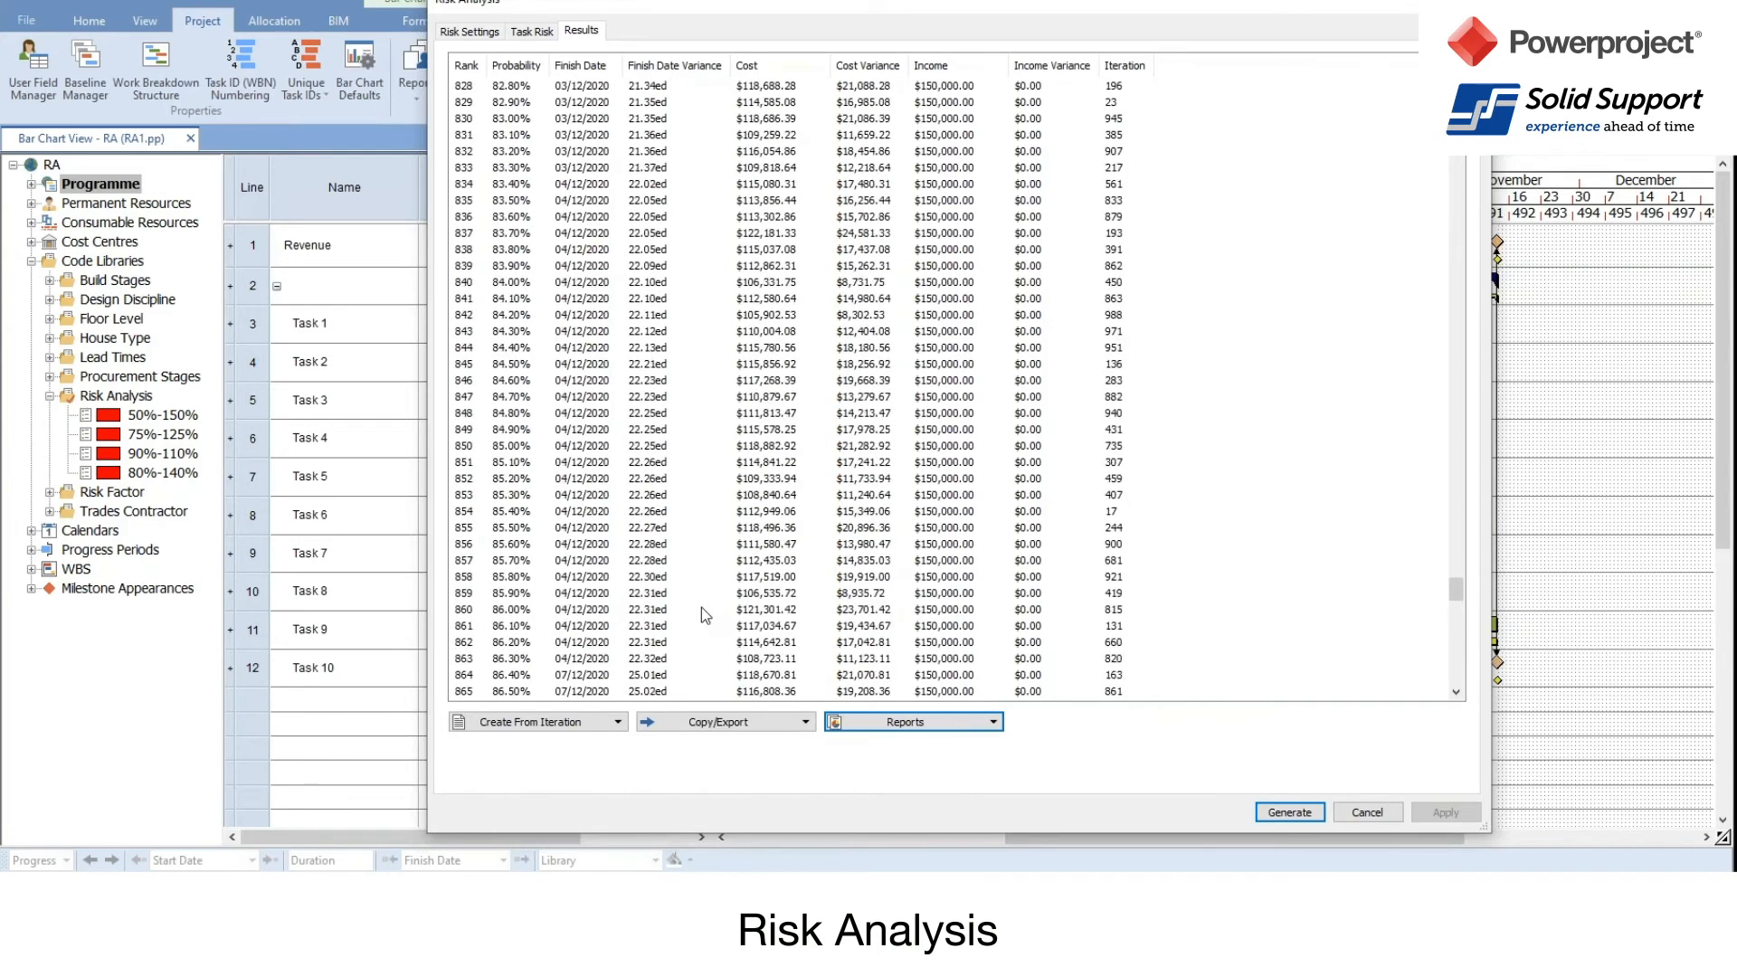
pyautogui.scroll(3, 703, 606)
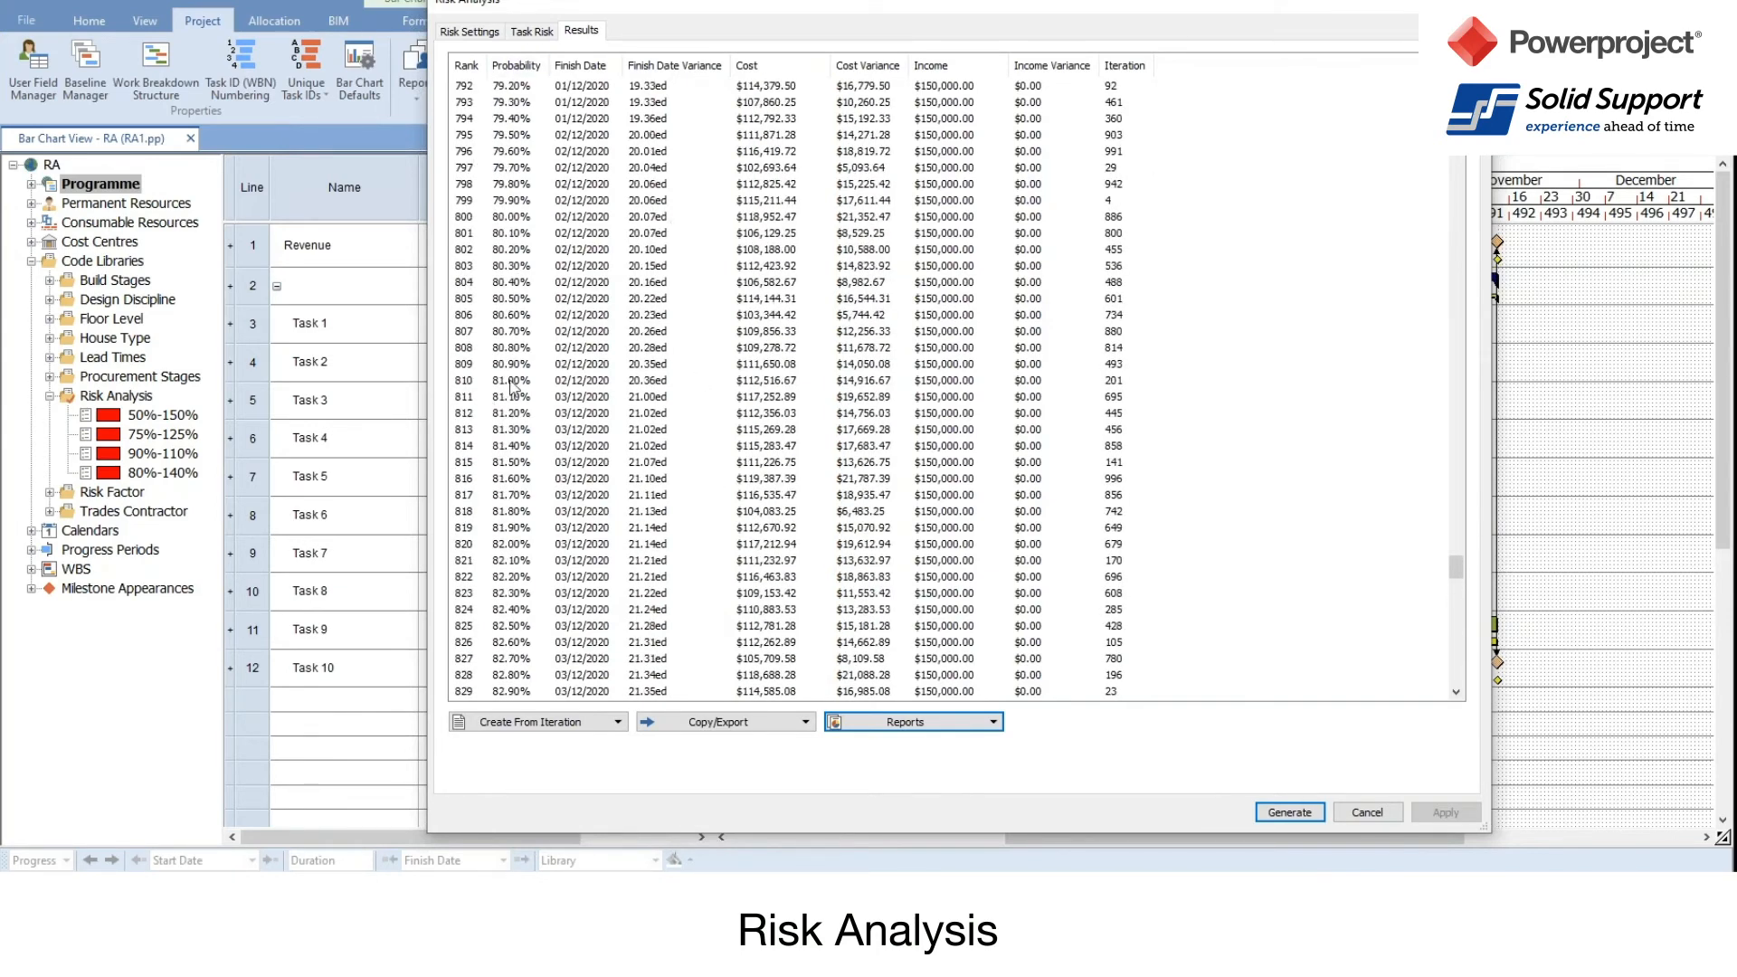
pyautogui.click(503, 218)
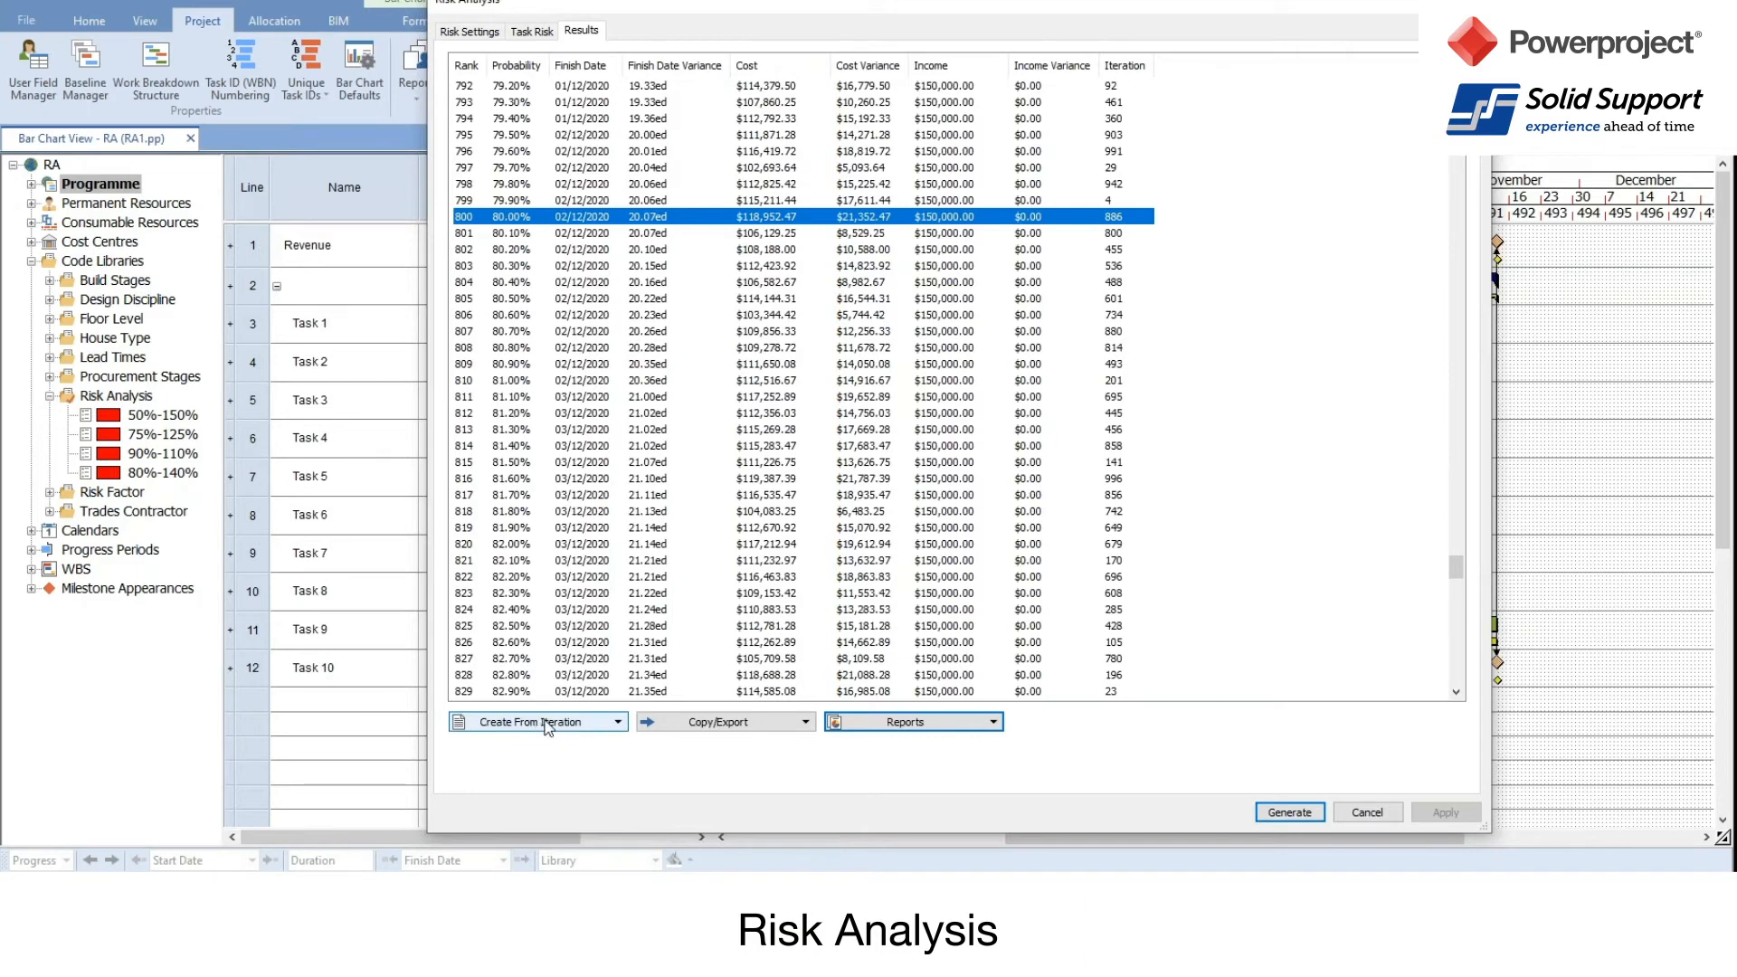
pyautogui.click(620, 723)
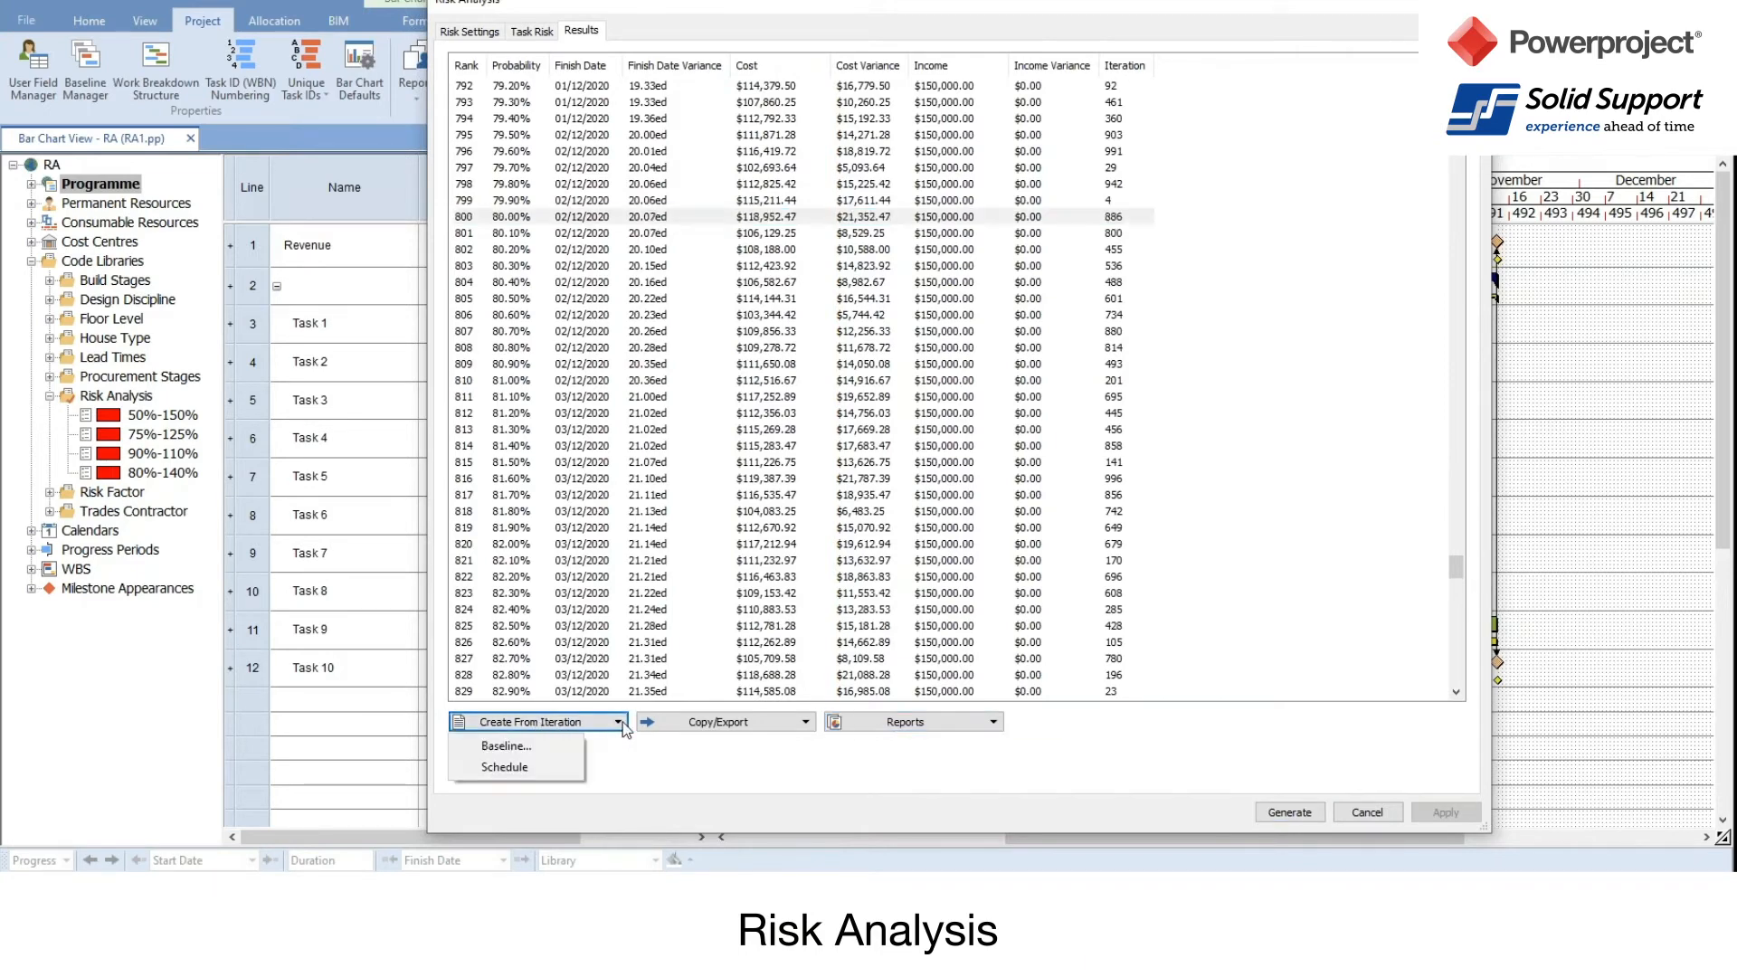
pyautogui.click(532, 751)
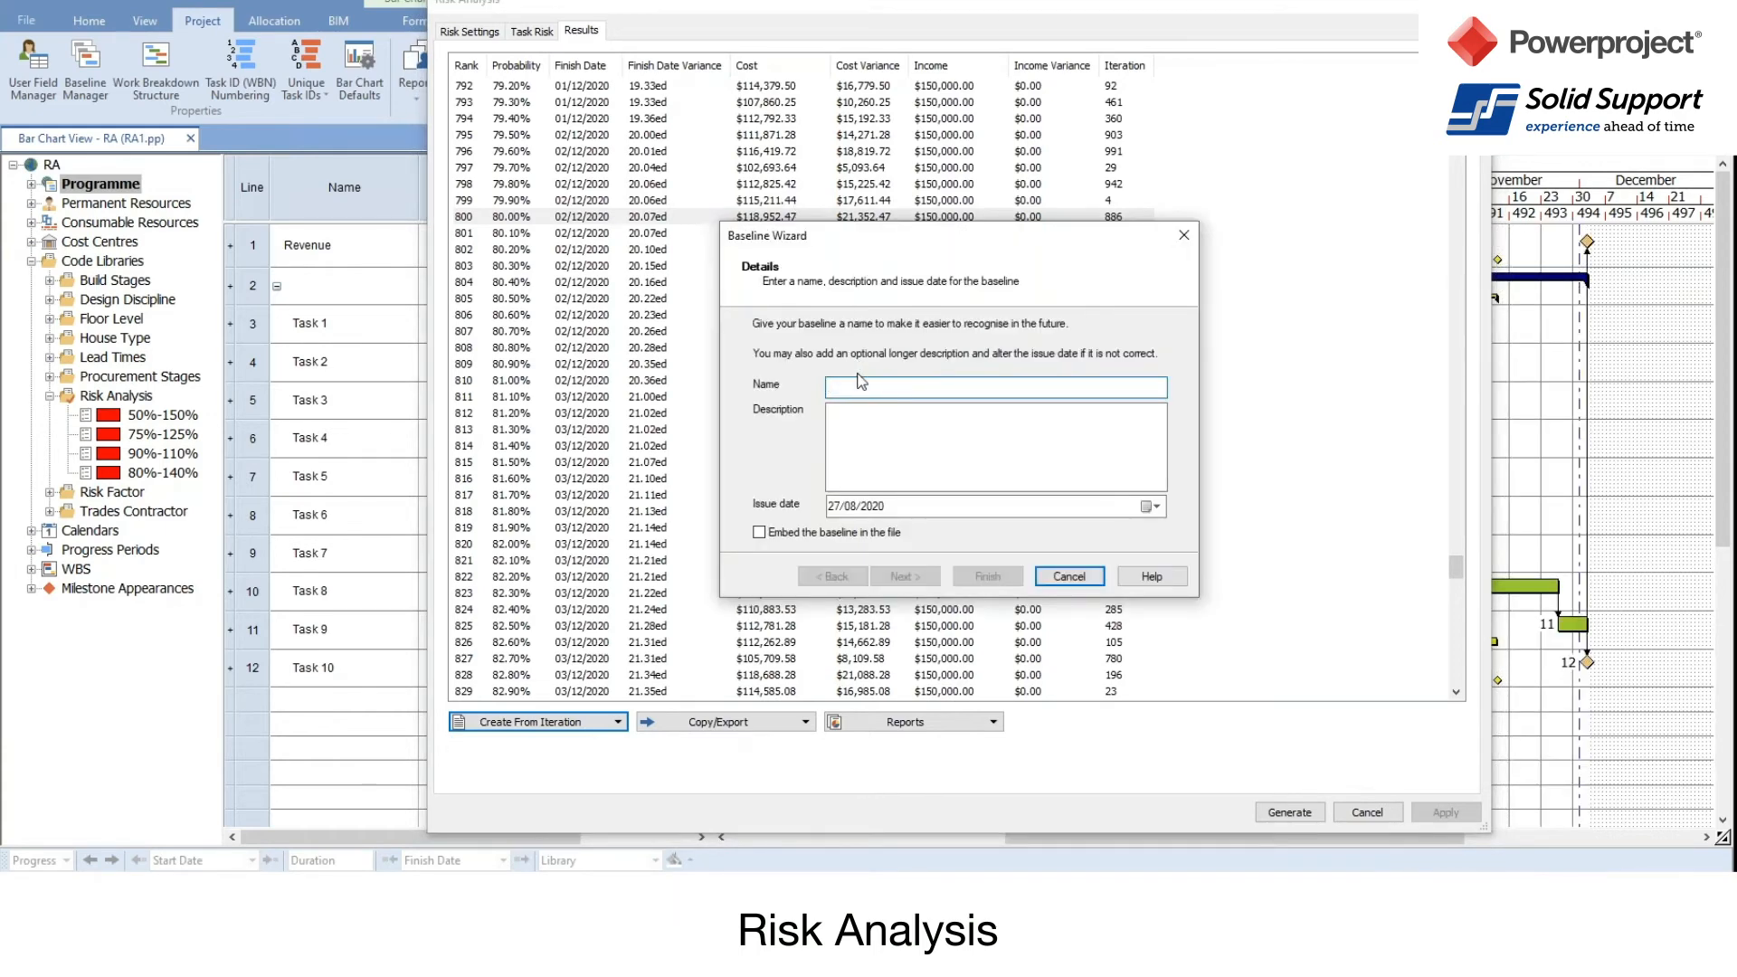
pyautogui.write('P80')
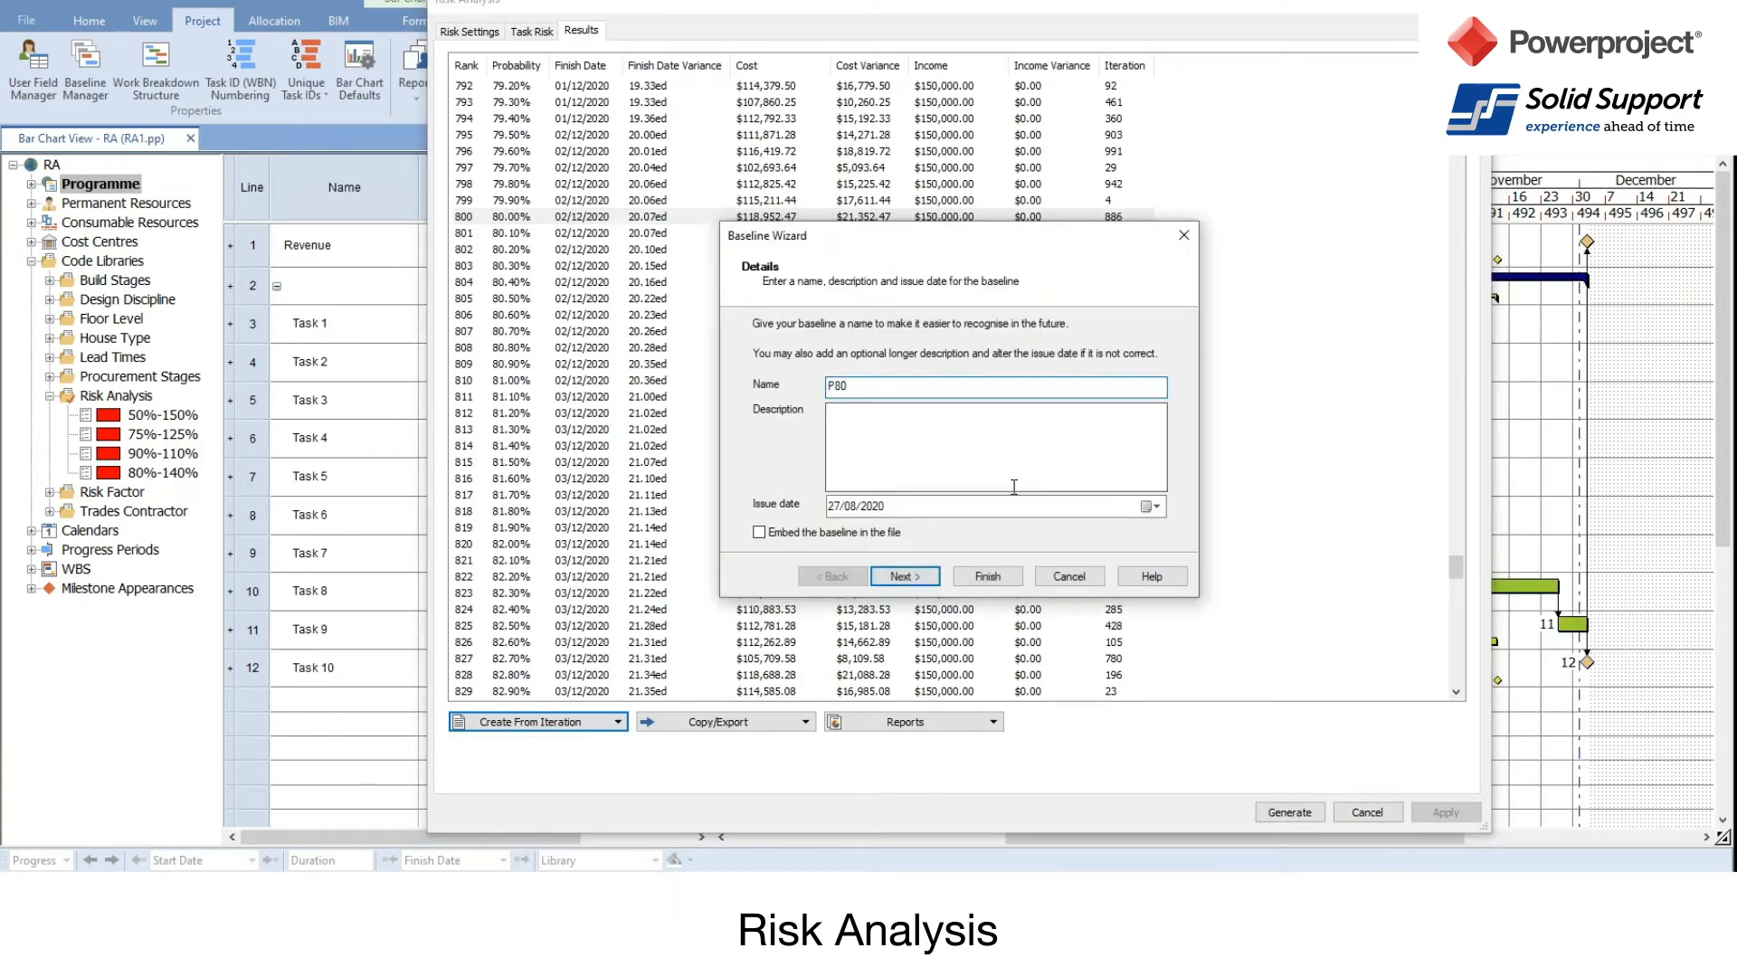
pyautogui.click(992, 581)
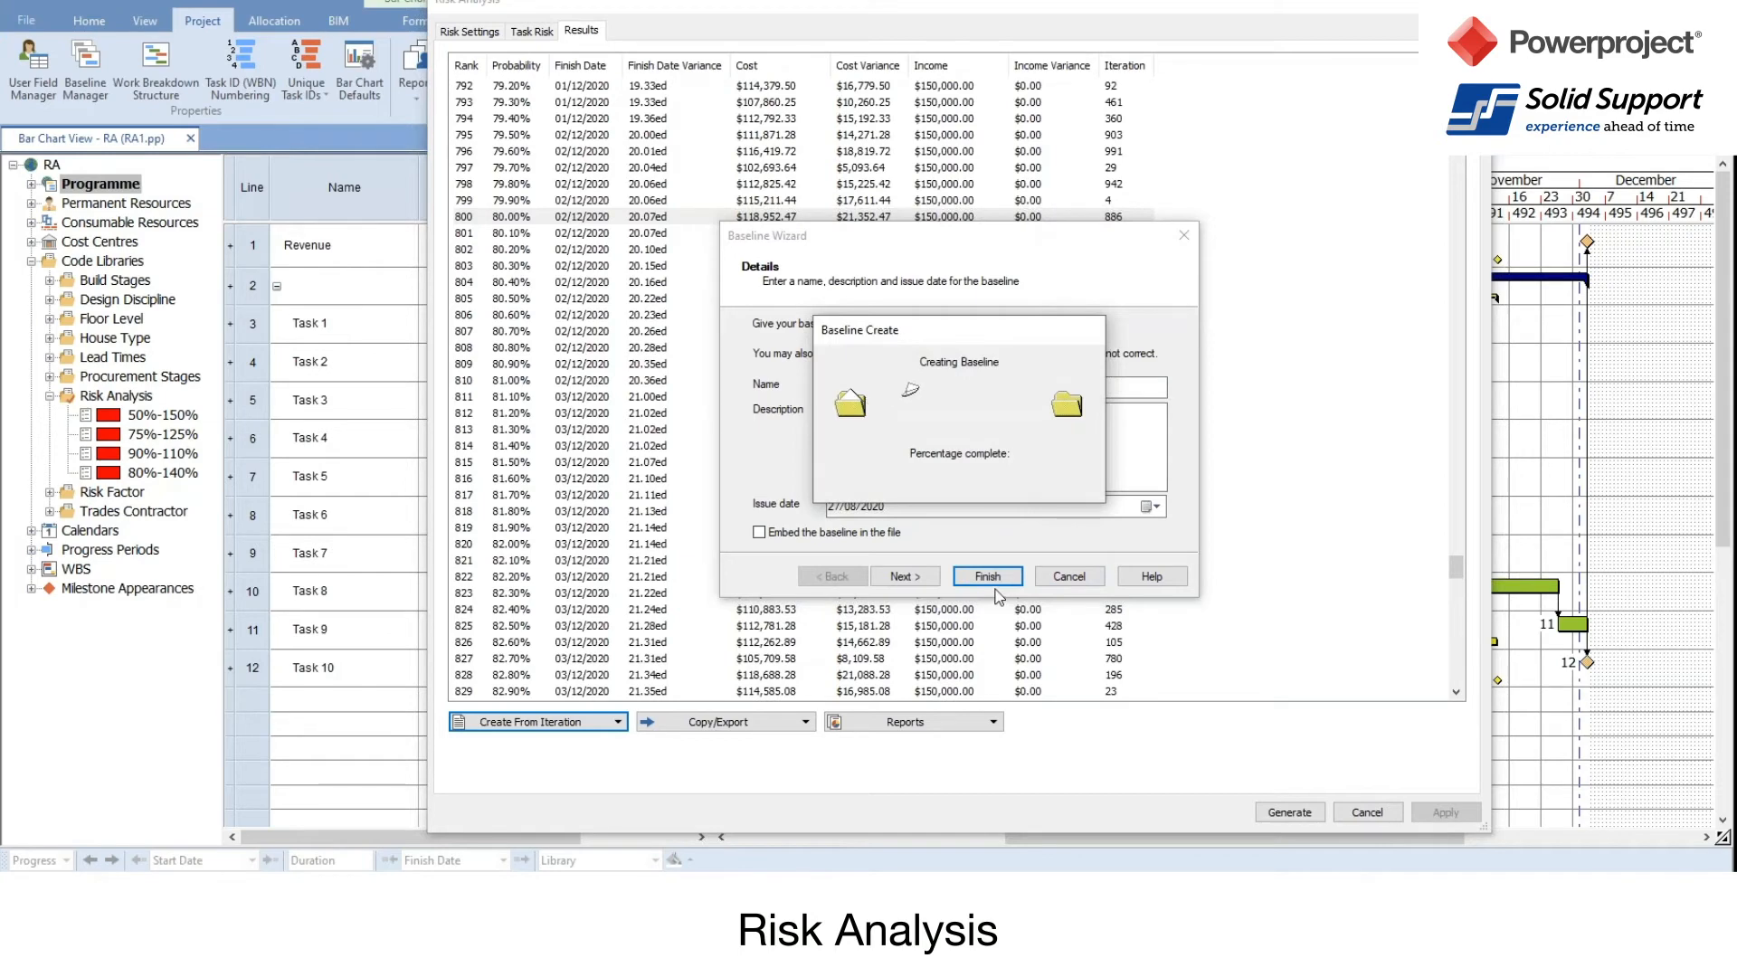
# Step: Uncover the bar chart behind the Risk Analysis dialog and hide the Original Plan baseline on it
pyautogui.moveTo(1100, 7); pyautogui.dragTo(416, 388)
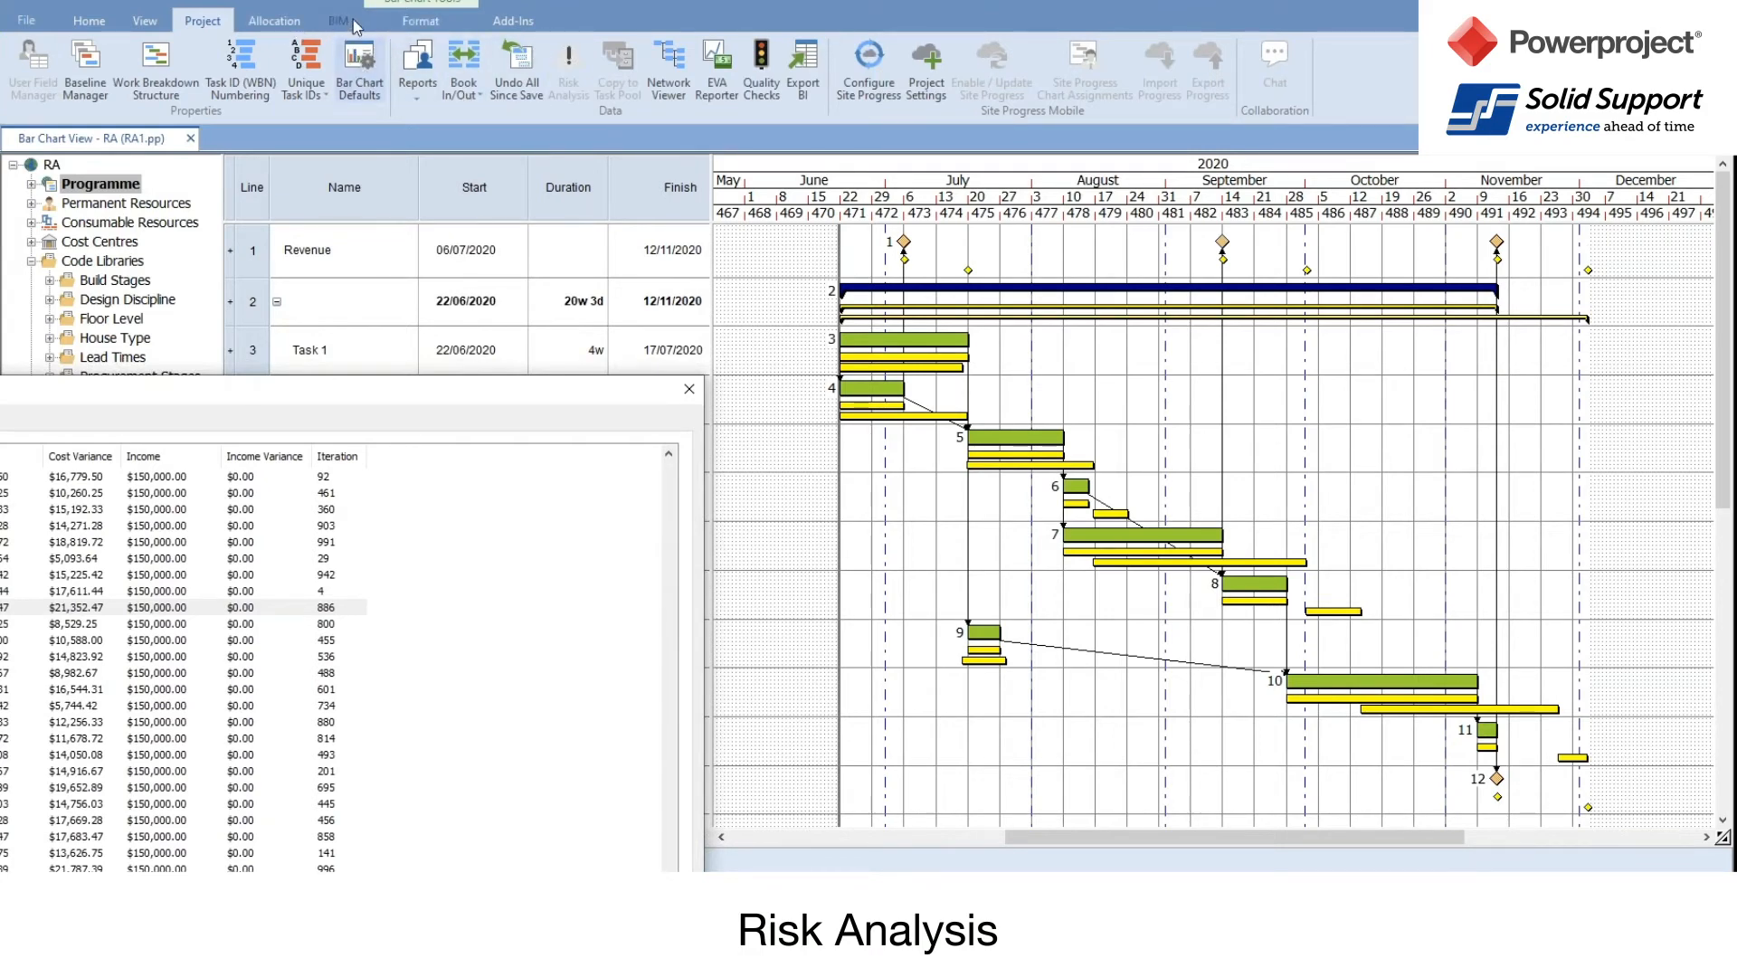
pyautogui.click(420, 20)
pyautogui.click(360, 88)
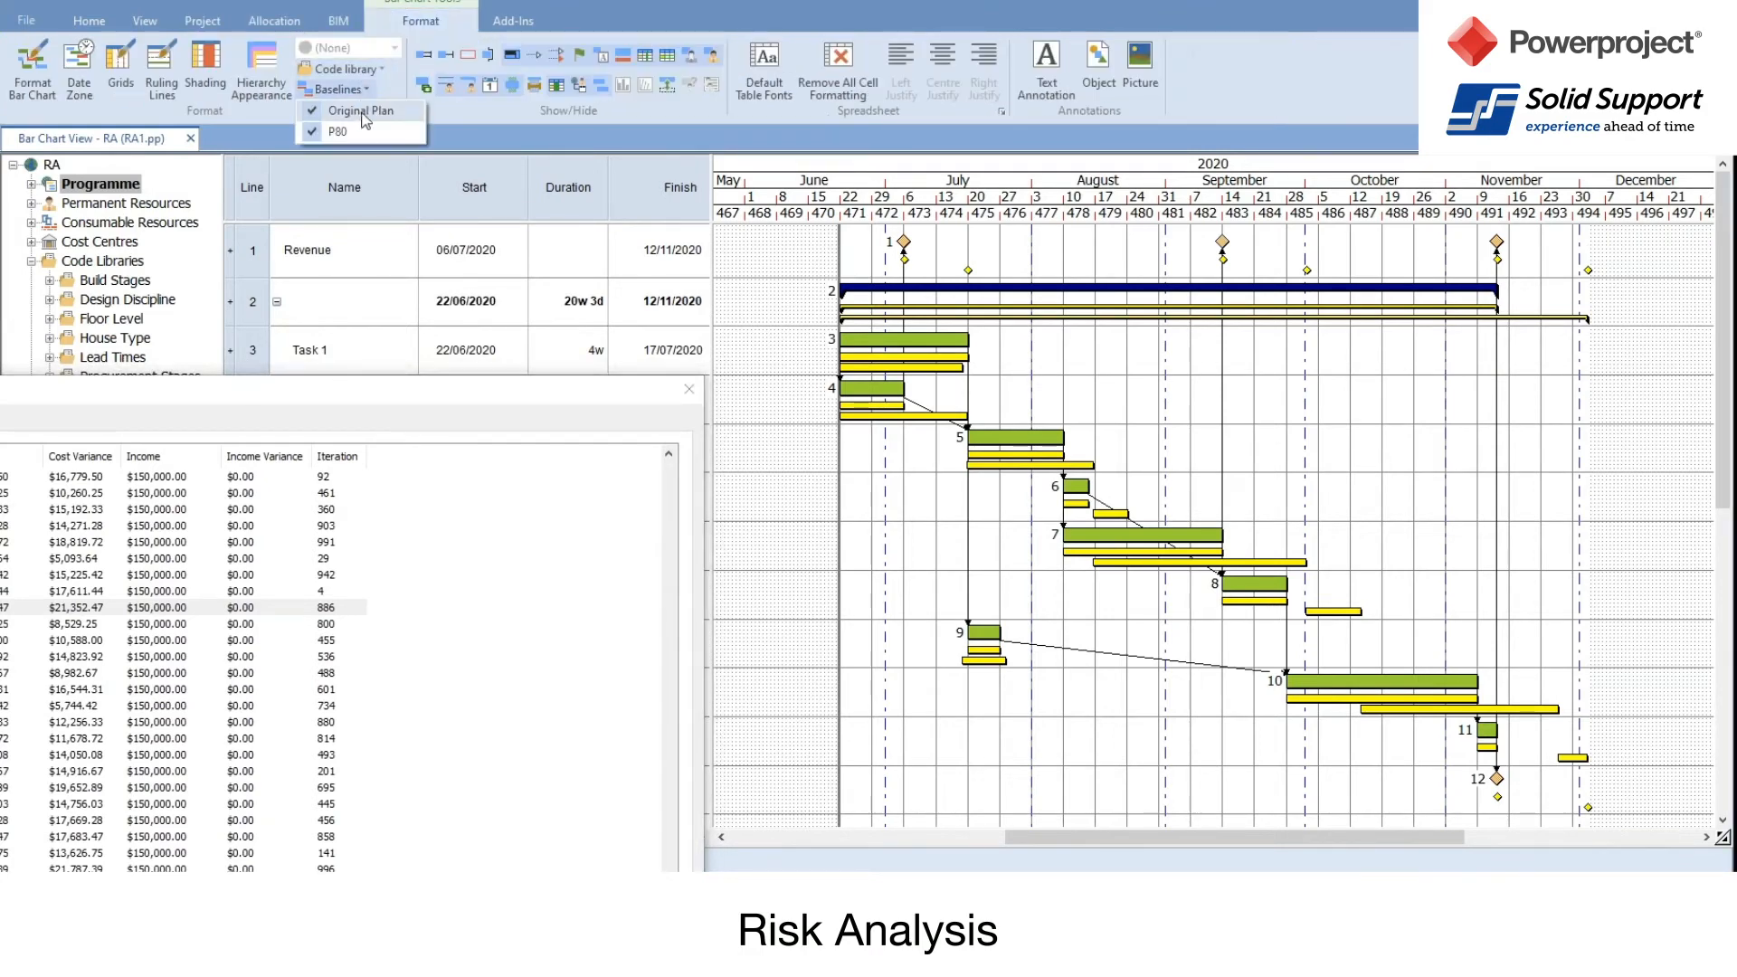
pyautogui.click(363, 111)
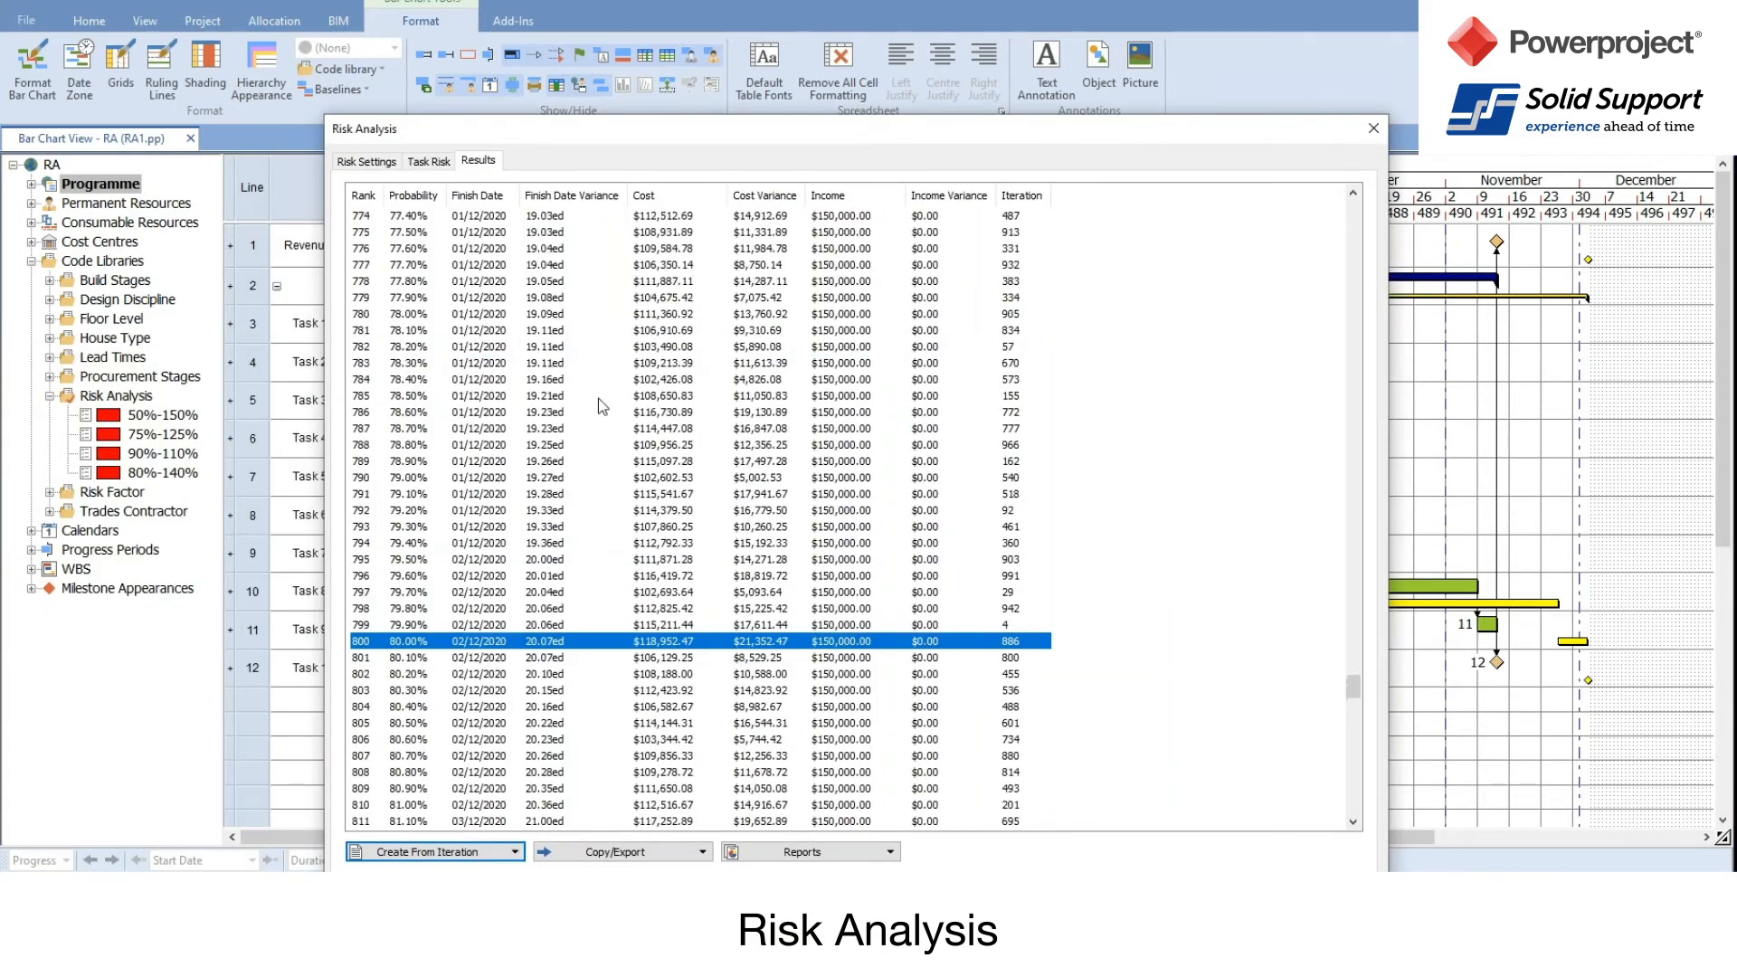
# Step: Look through the lower-probability results and check what can be created from the iteration with 56.40% probability
pyautogui.scroll(20, 600, 398)
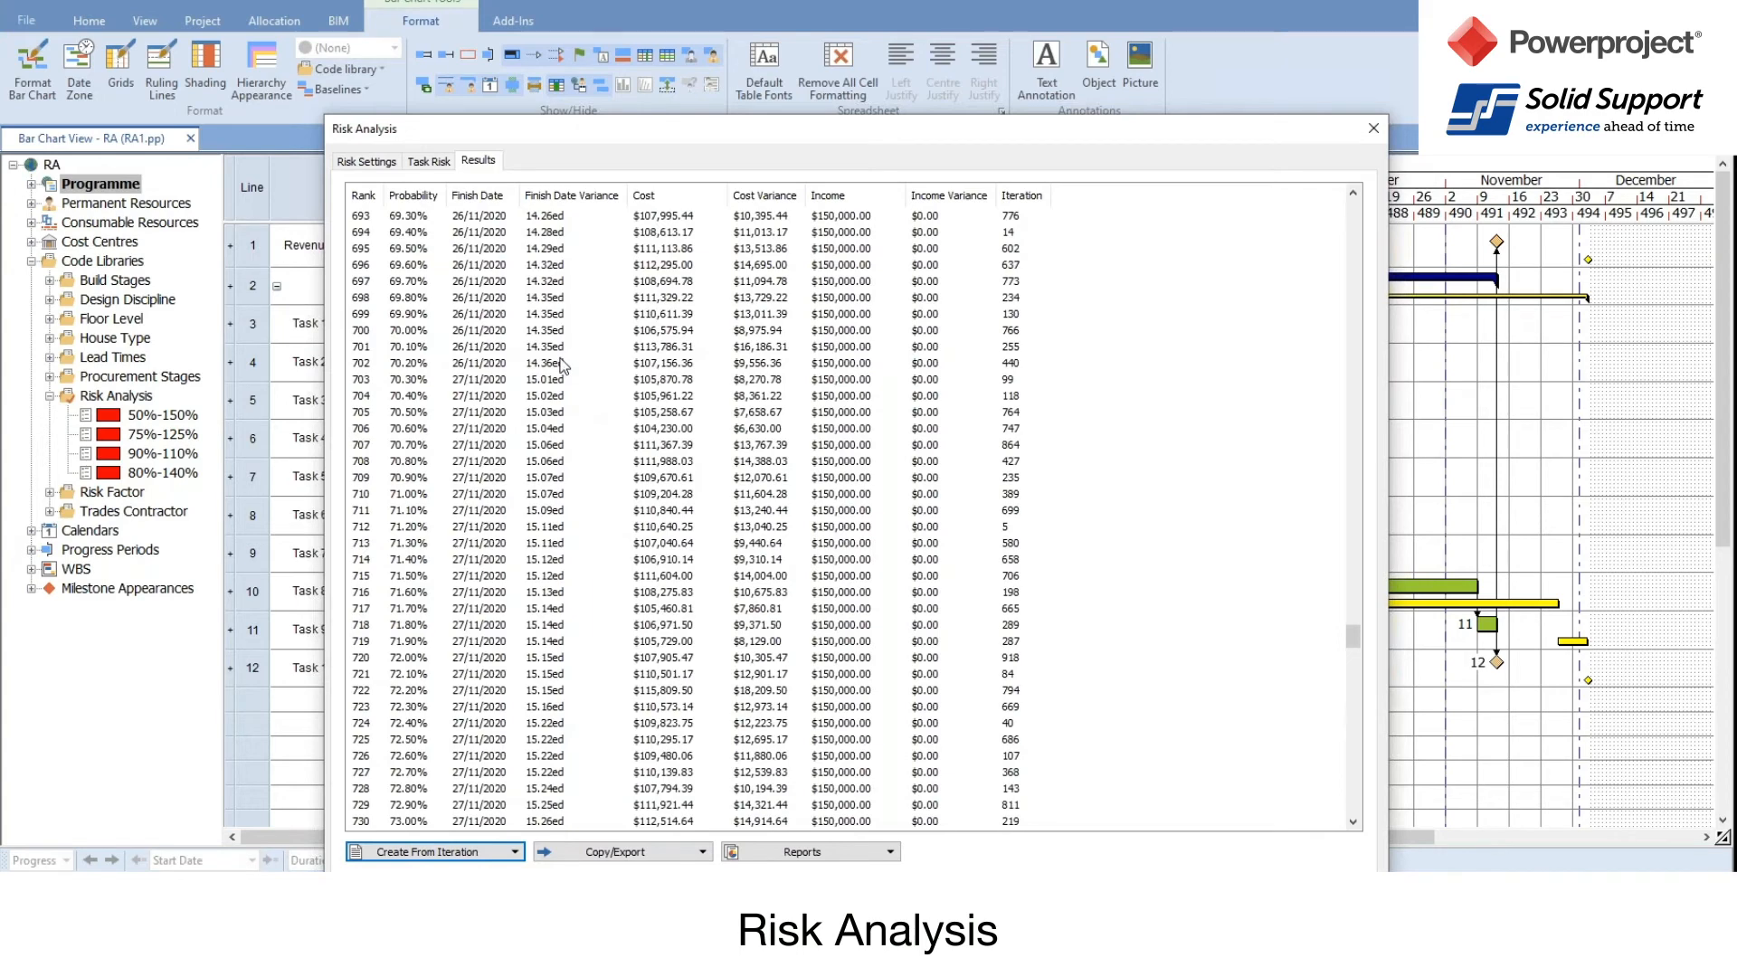
pyautogui.scroll(11, 562, 366)
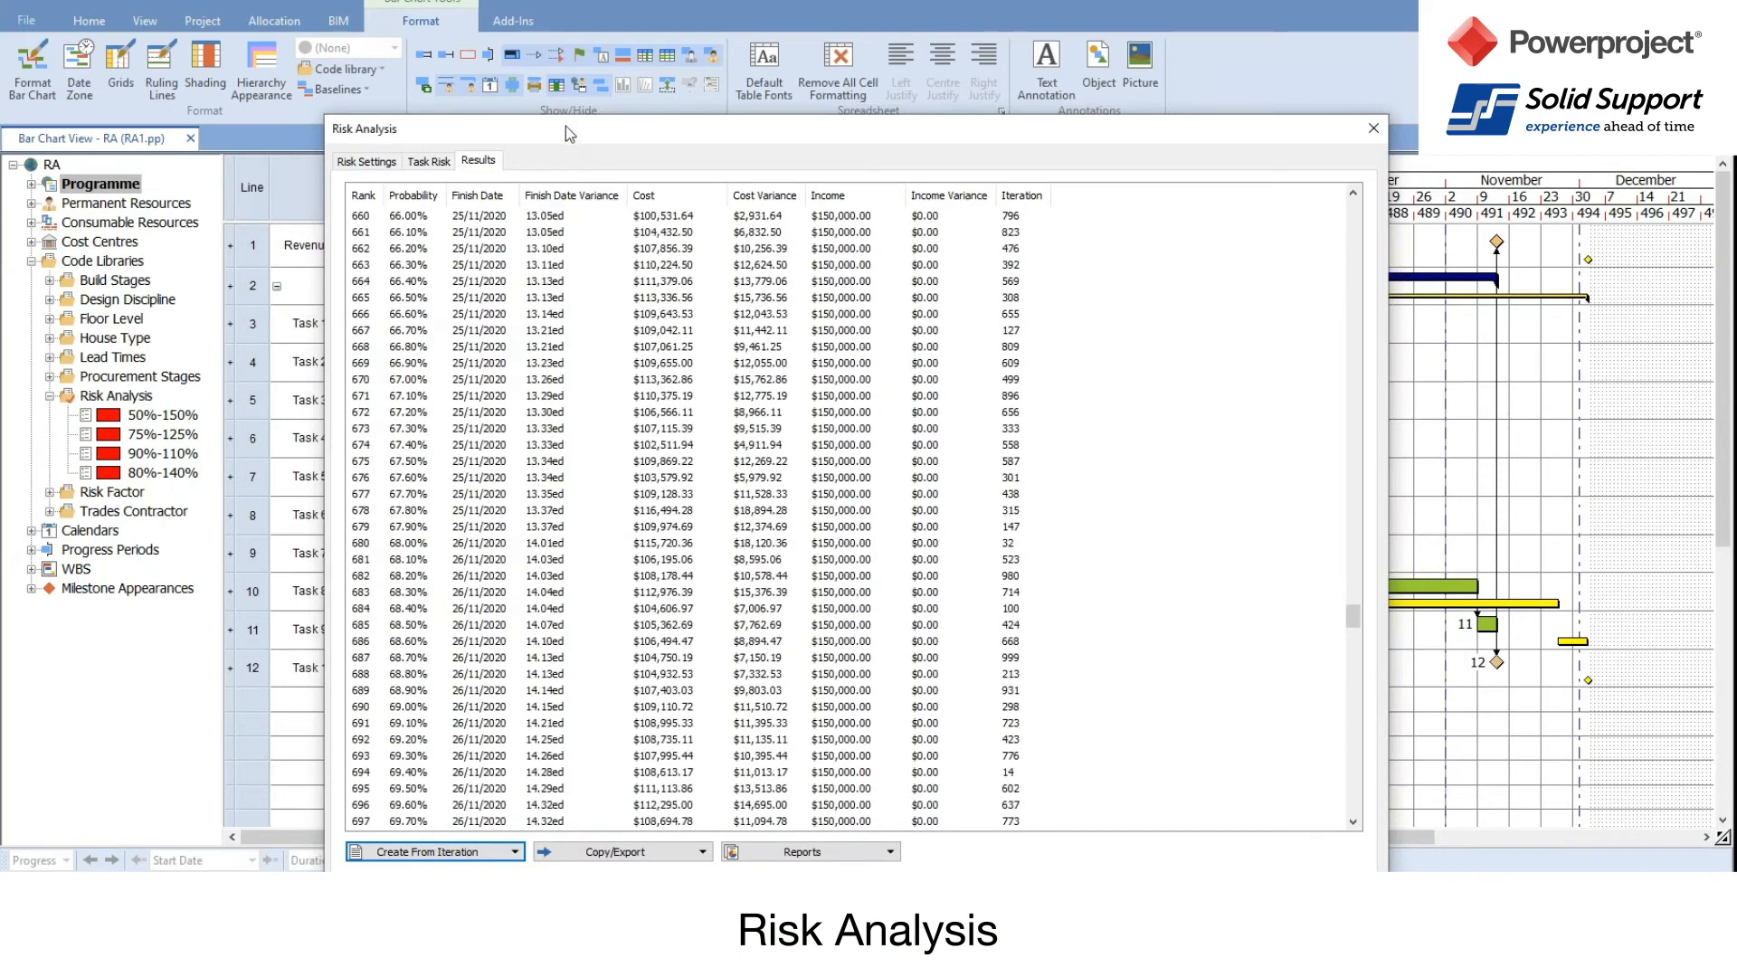
pyautogui.moveTo(567, 127); pyautogui.dragTo(449, 5)
pyautogui.scroll(20, 442, 440)
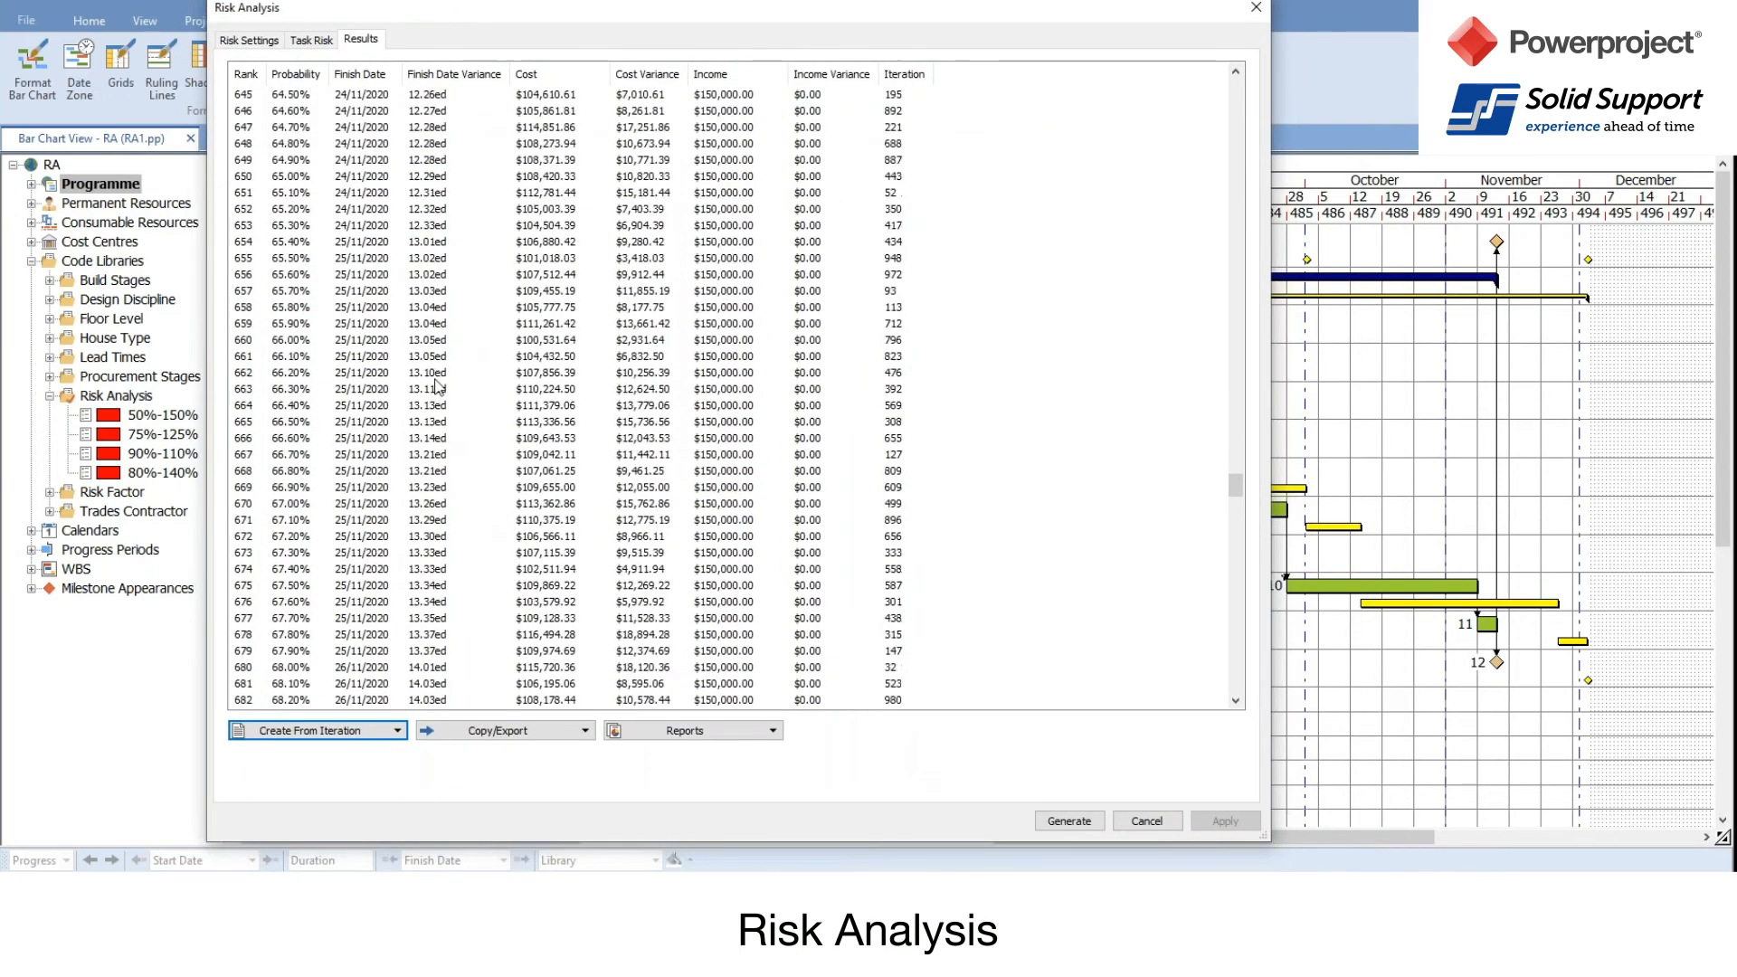
pyautogui.click(356, 241)
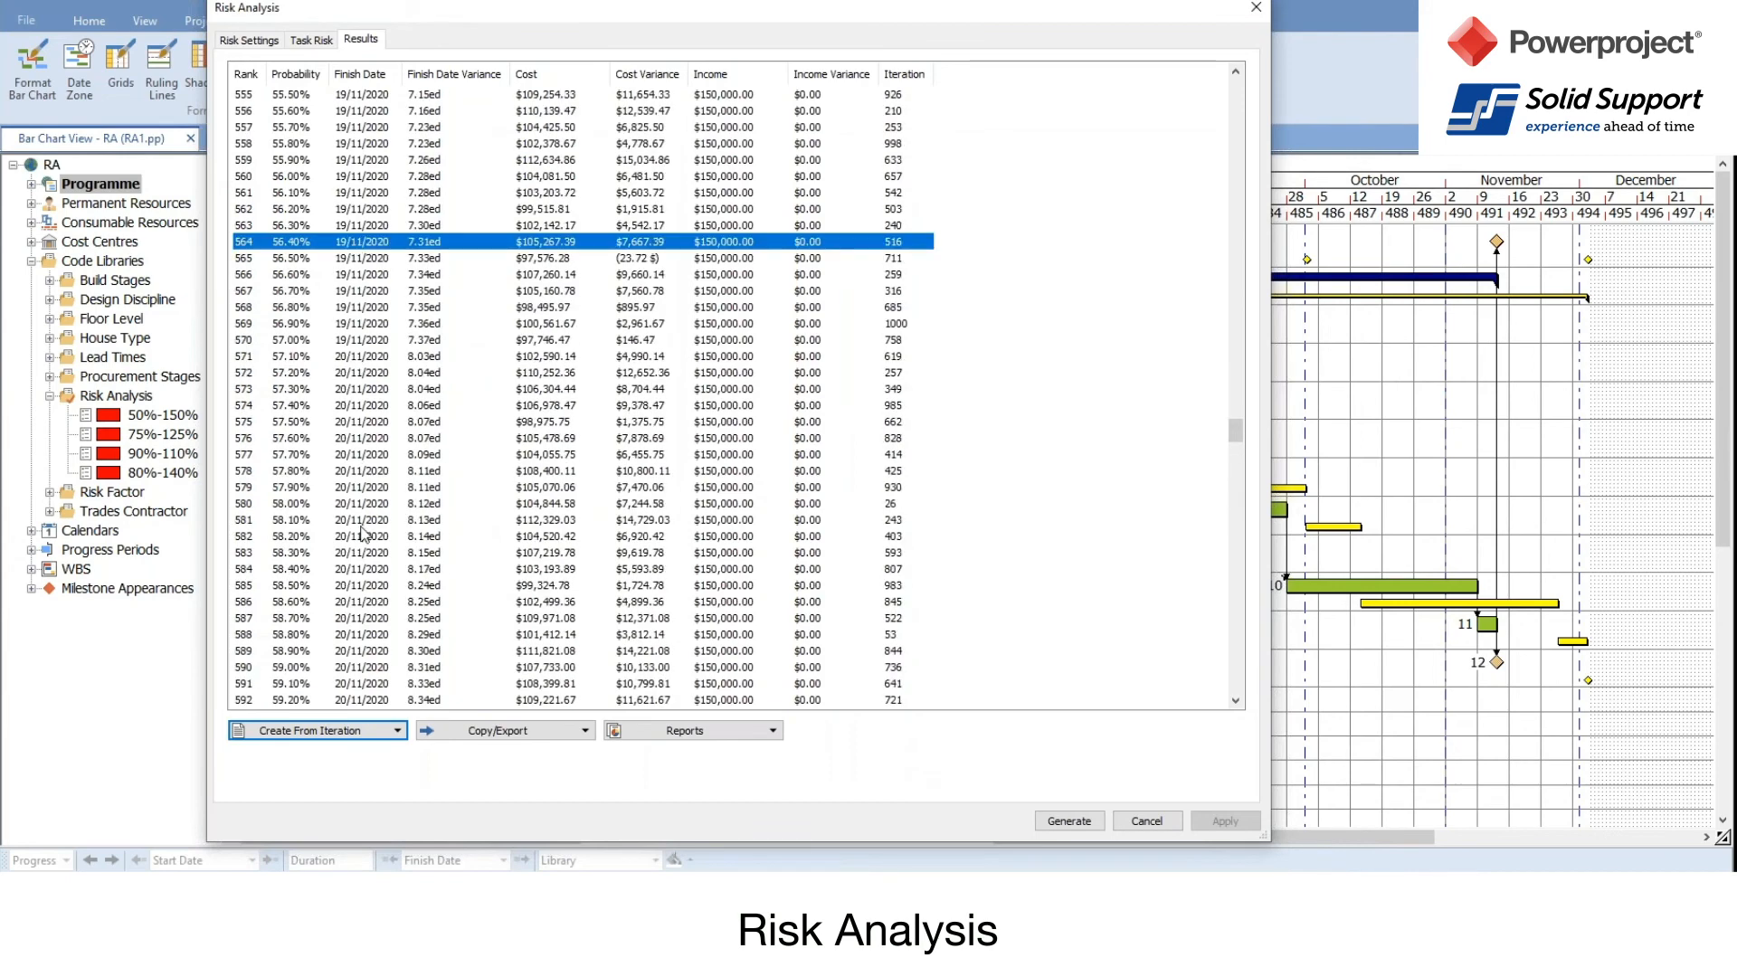
pyautogui.click(385, 735)
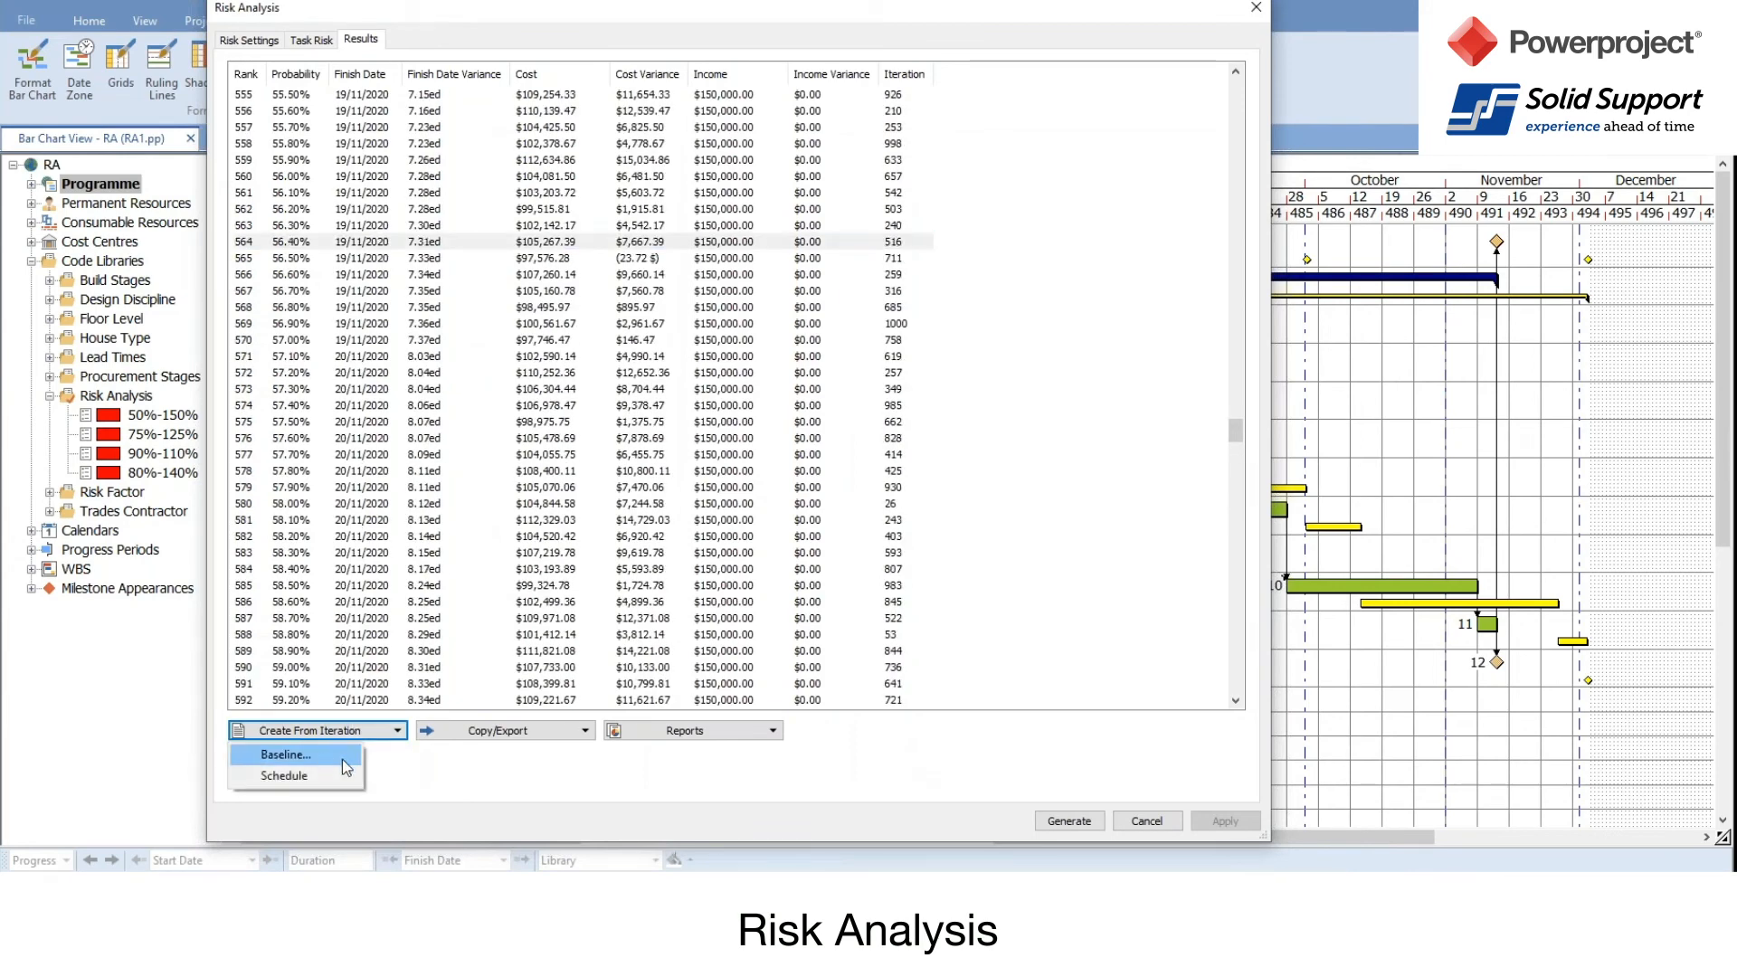
pyautogui.click(903, 744)
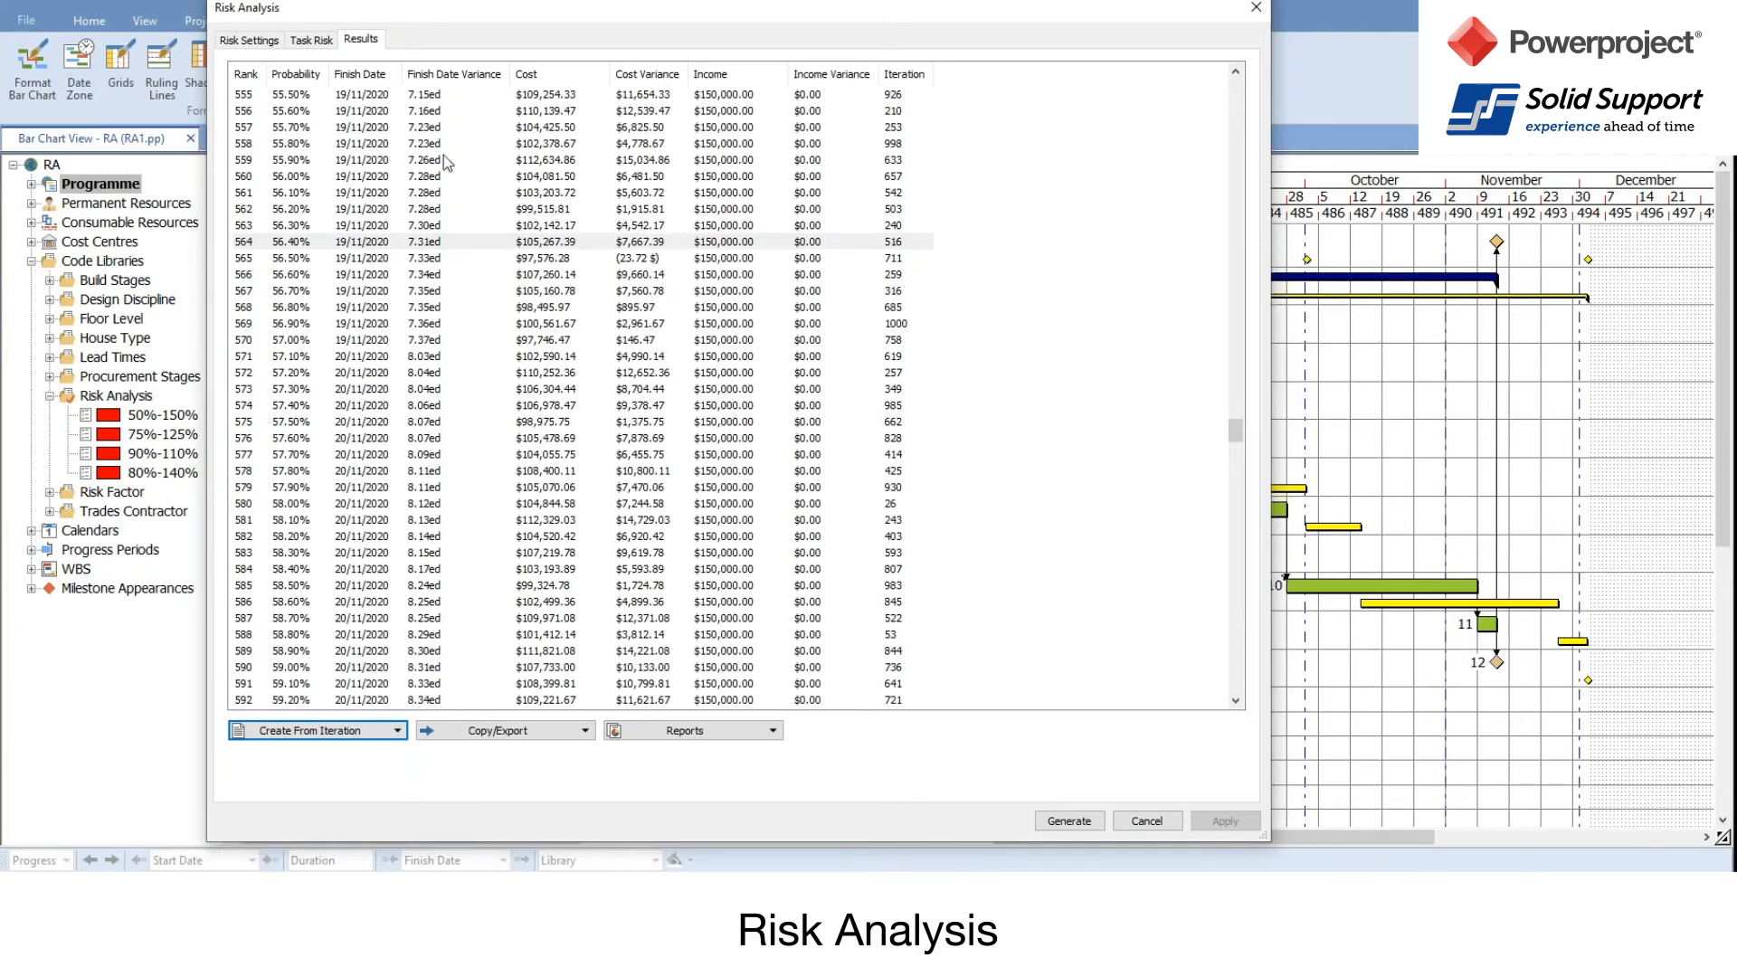
pyautogui.scroll(-1, 444, 156)
pyautogui.scroll(-20, 443, 153)
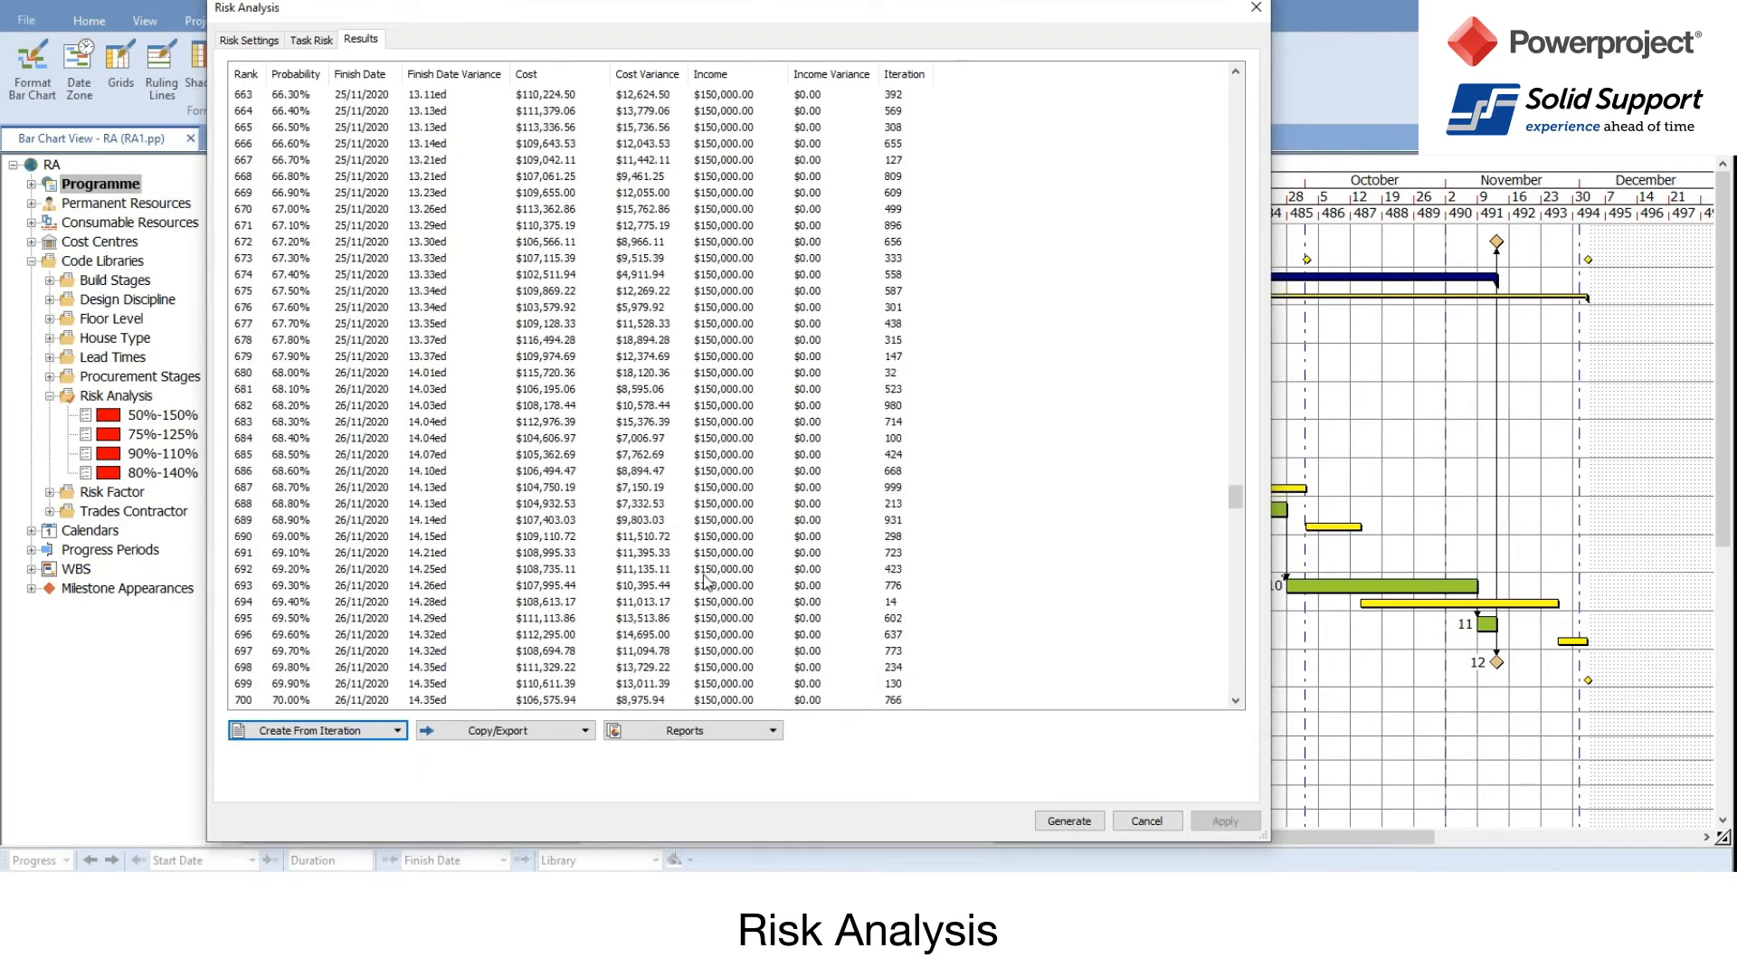
# Step: Check the copy and export choices, and open the Sensitivity report to review its options, leaving them unchanged
pyautogui.click(587, 732)
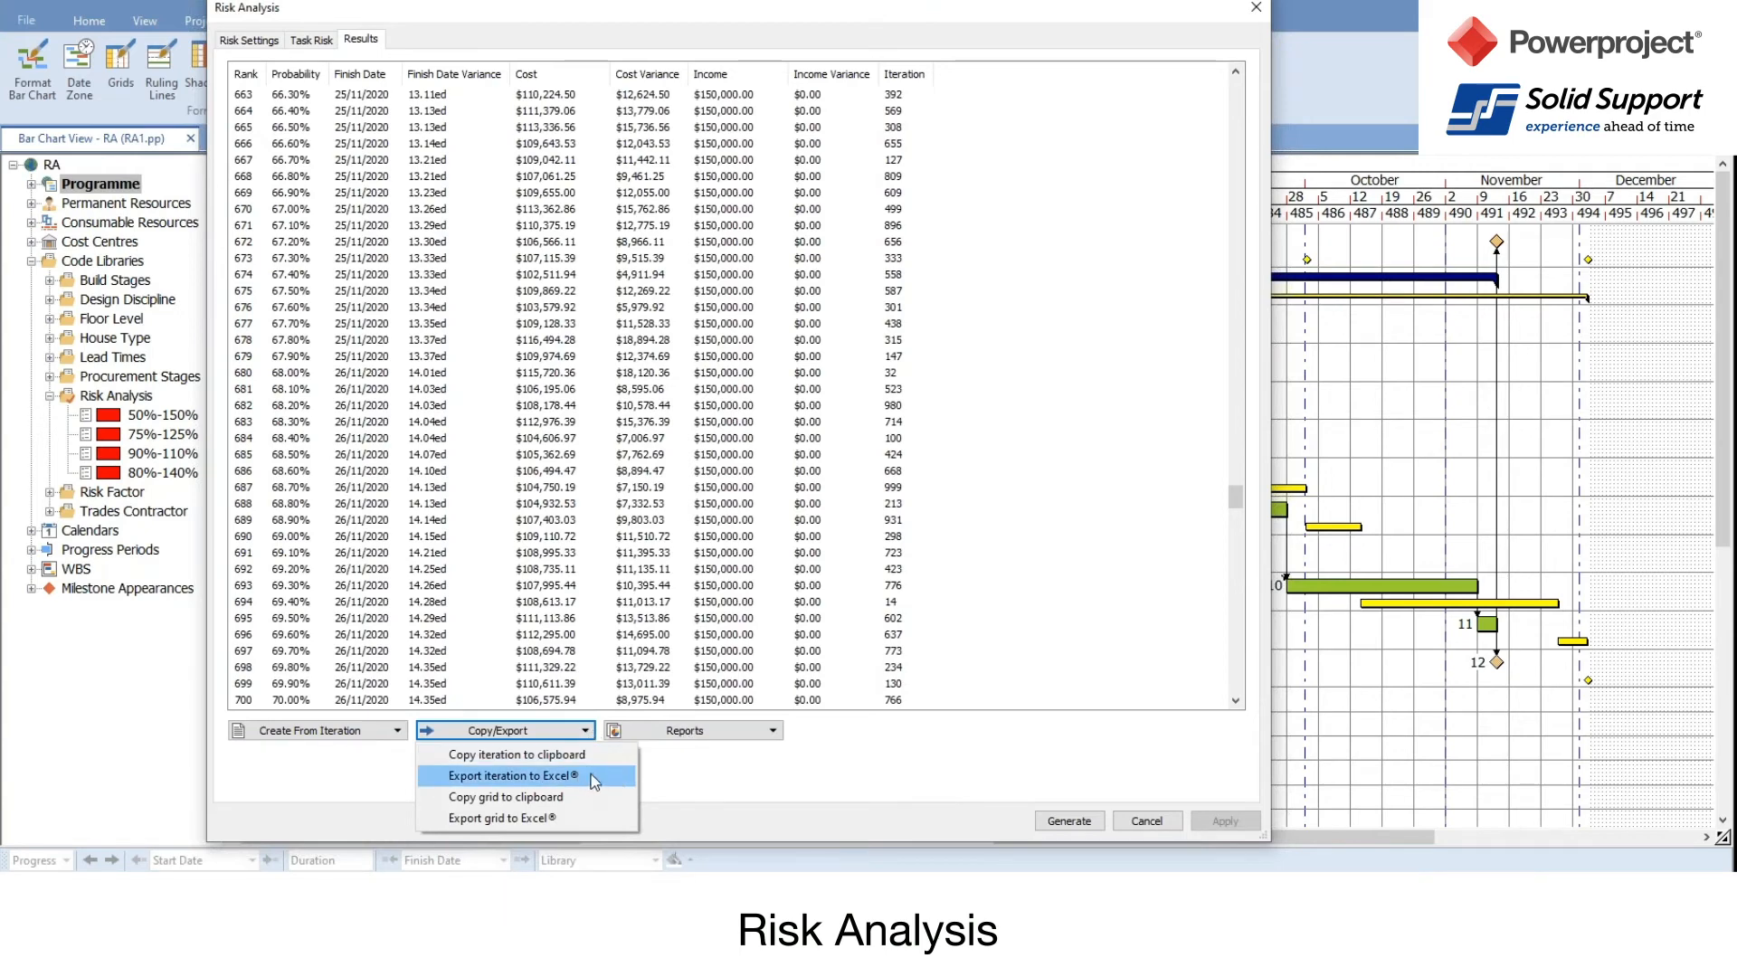
pyautogui.click(762, 779)
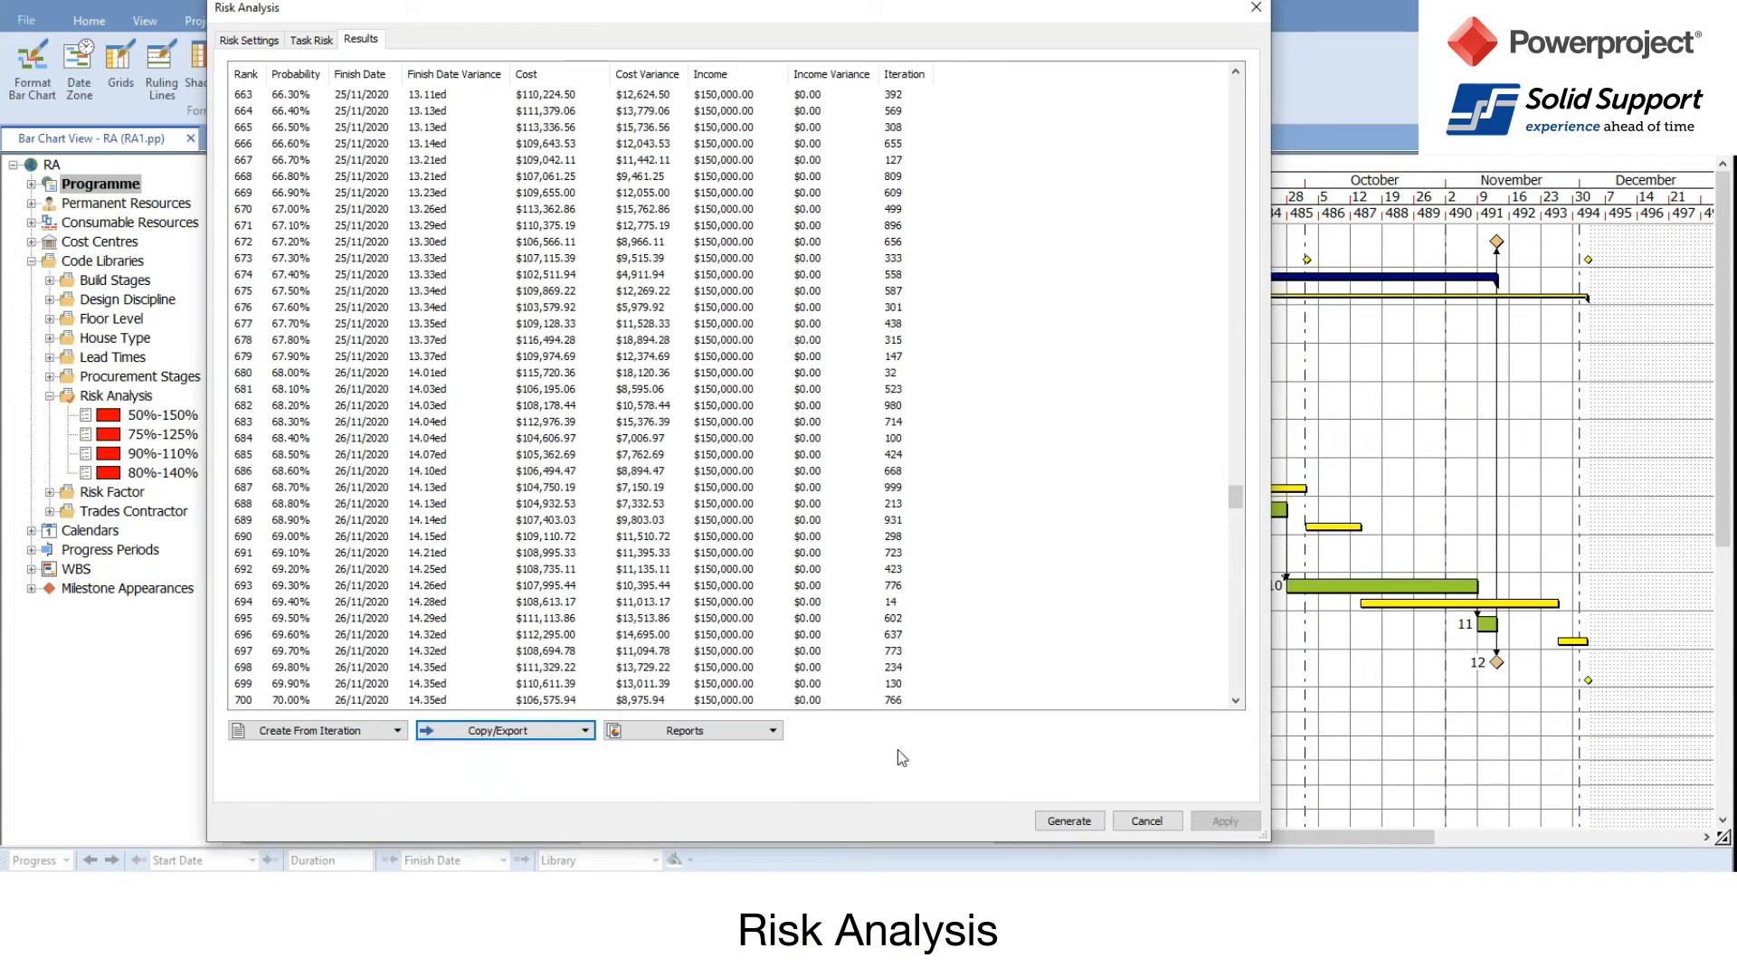
pyautogui.click(740, 733)
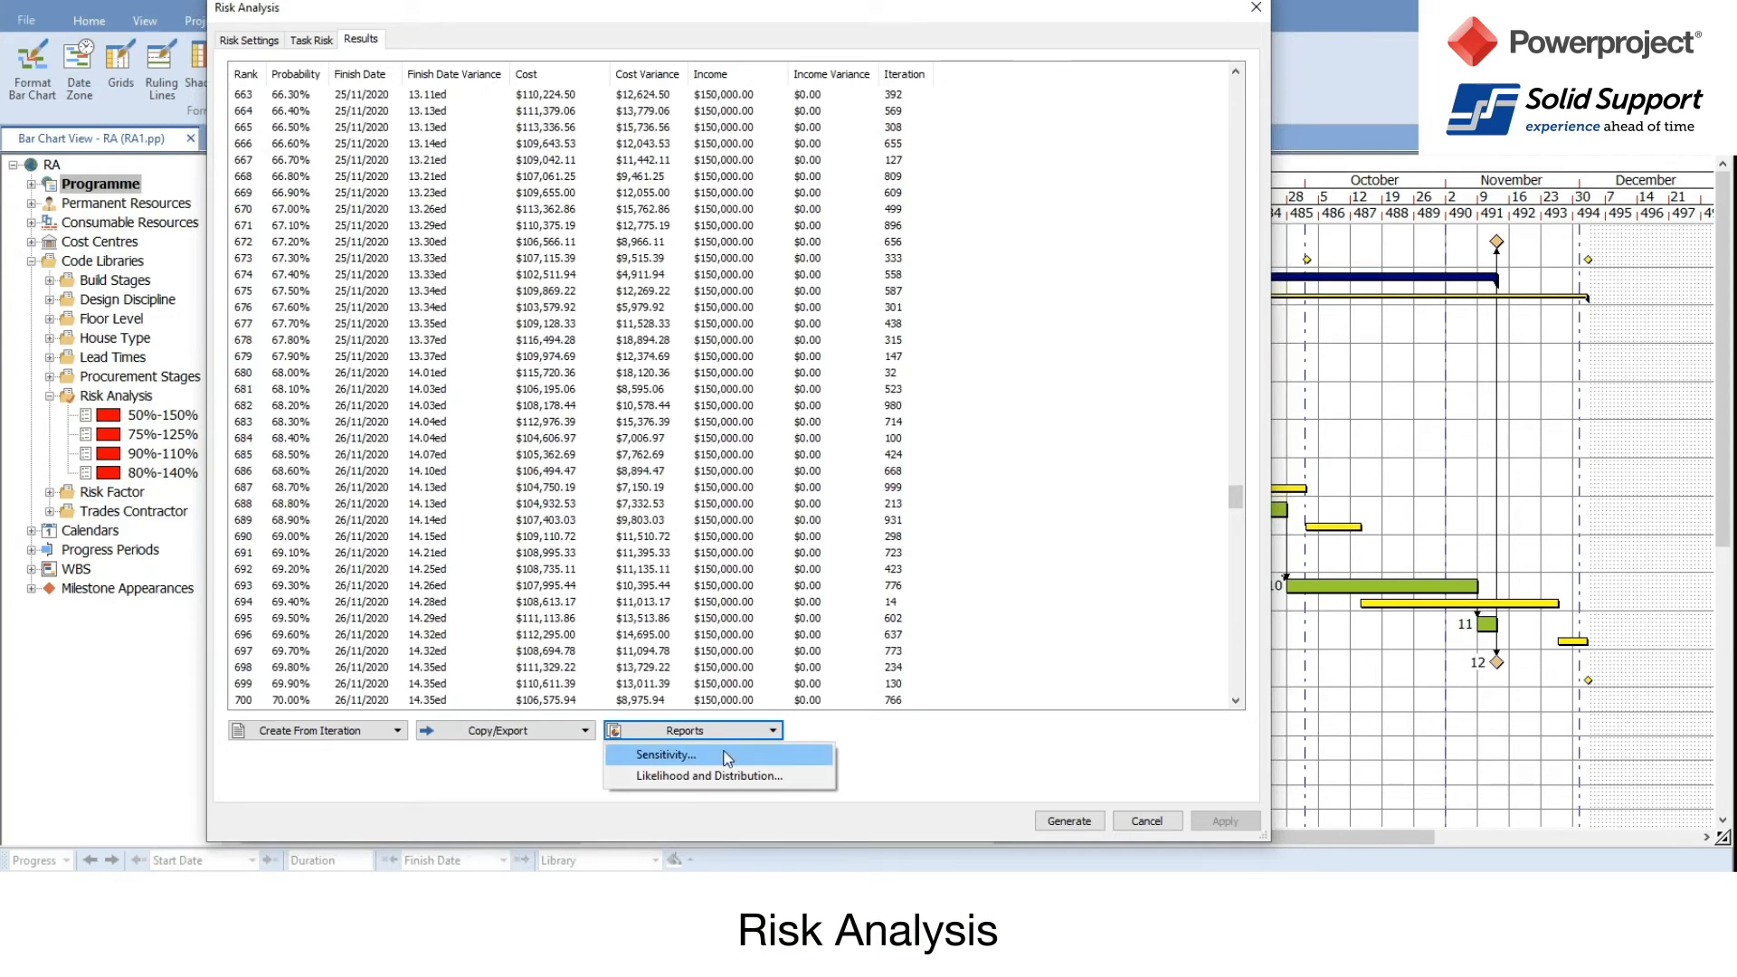
pyautogui.click(727, 757)
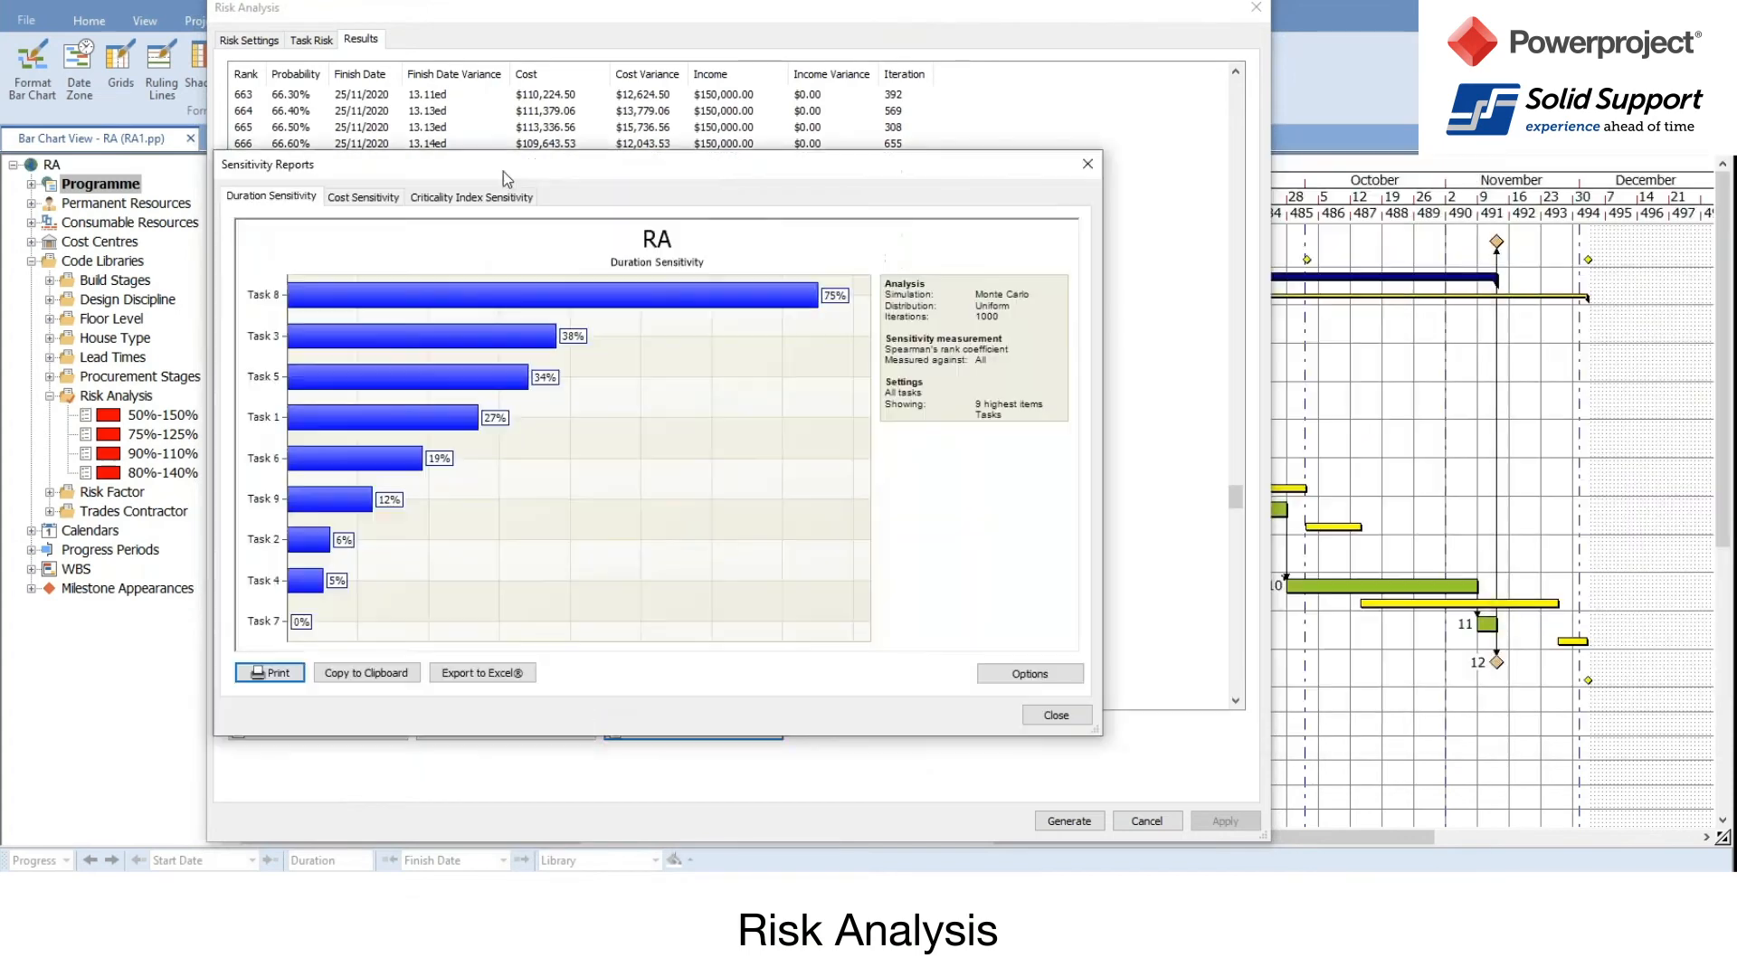
pyautogui.moveTo(503, 171); pyautogui.dragTo(648, 136)
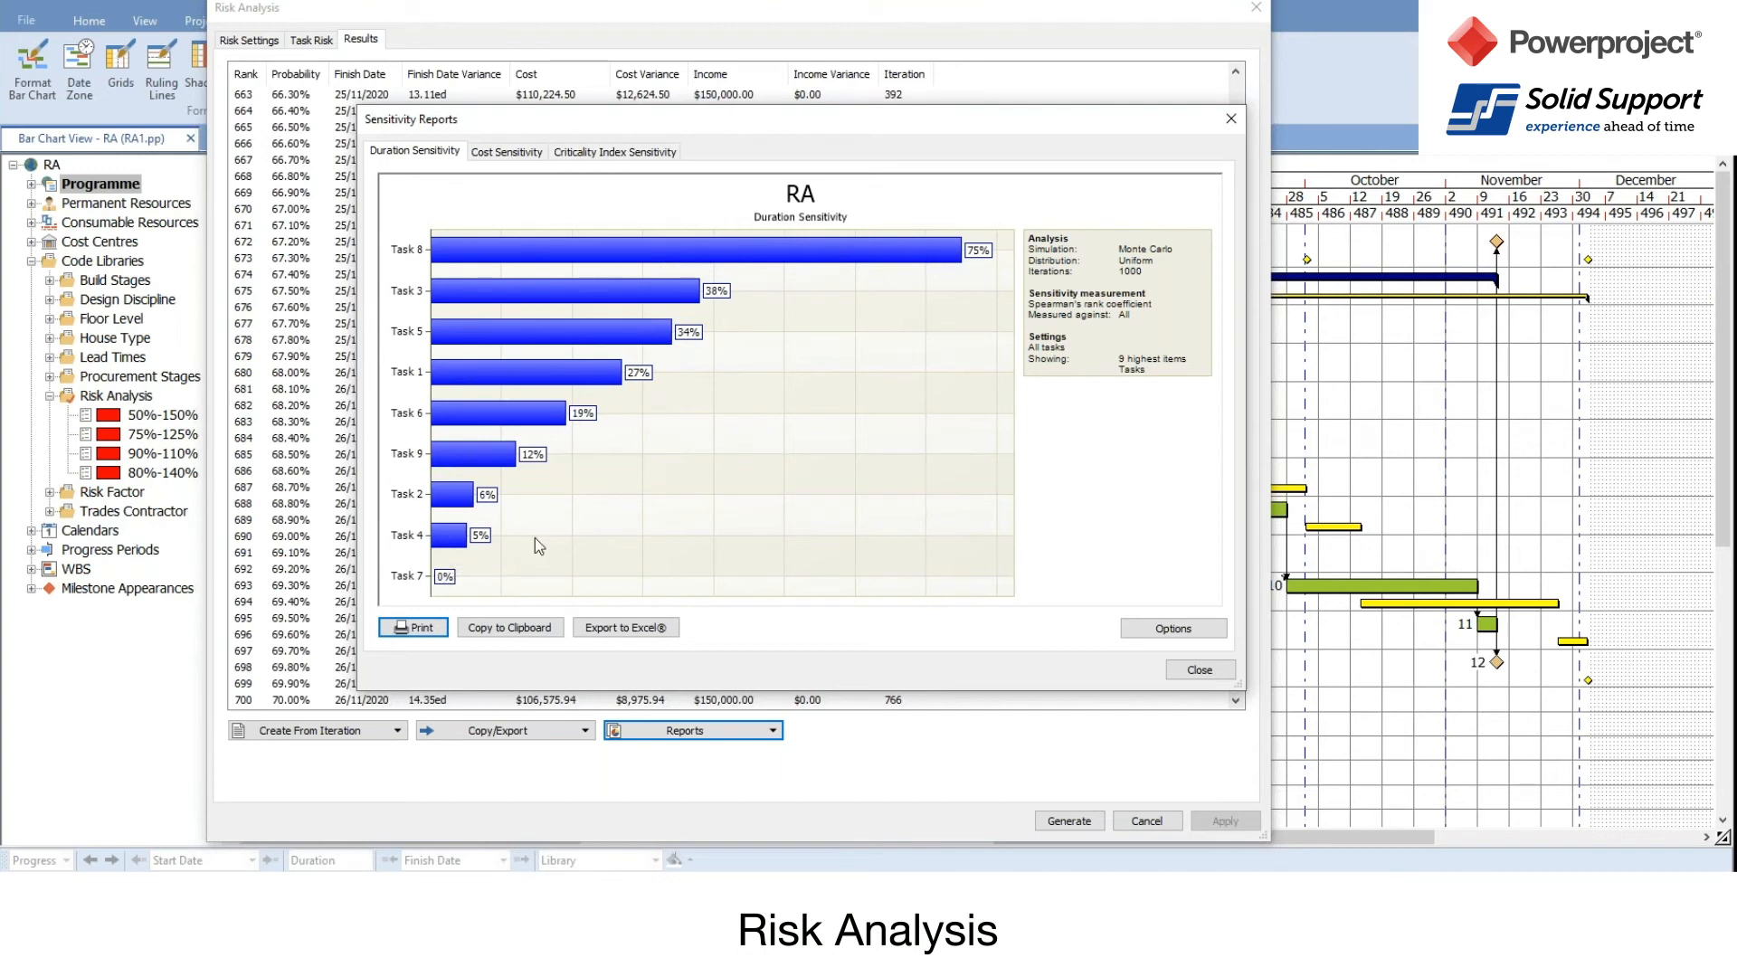
pyautogui.click(1169, 629)
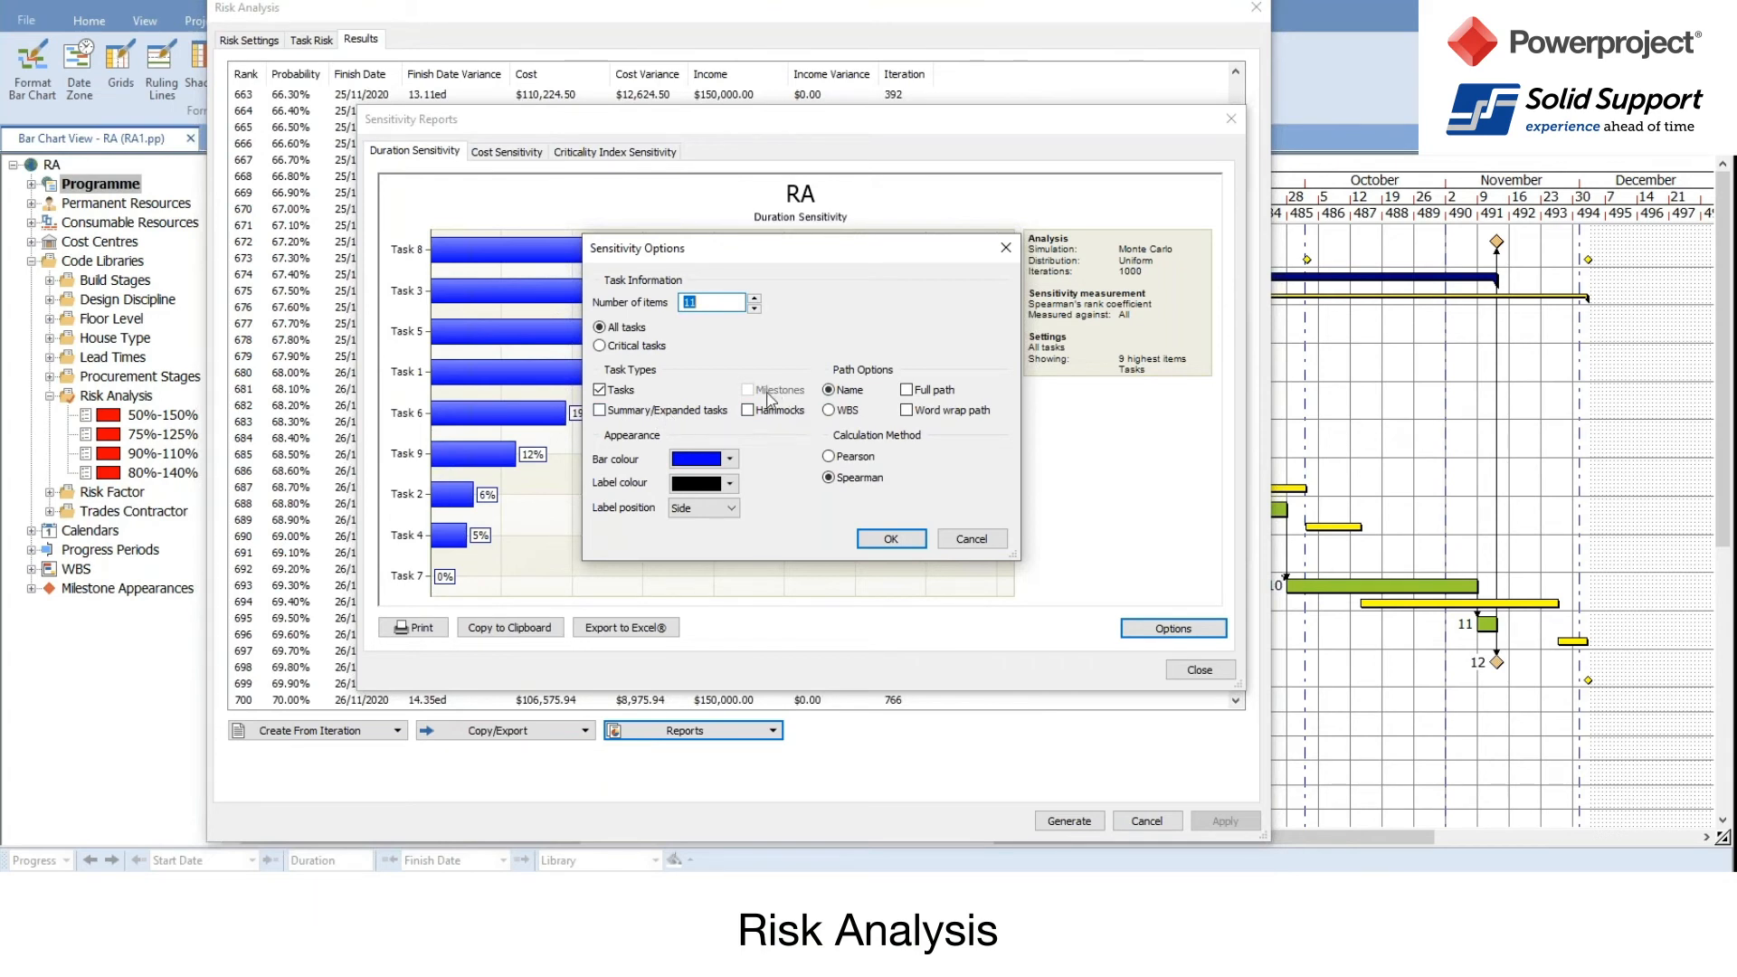
pyautogui.click(972, 540)
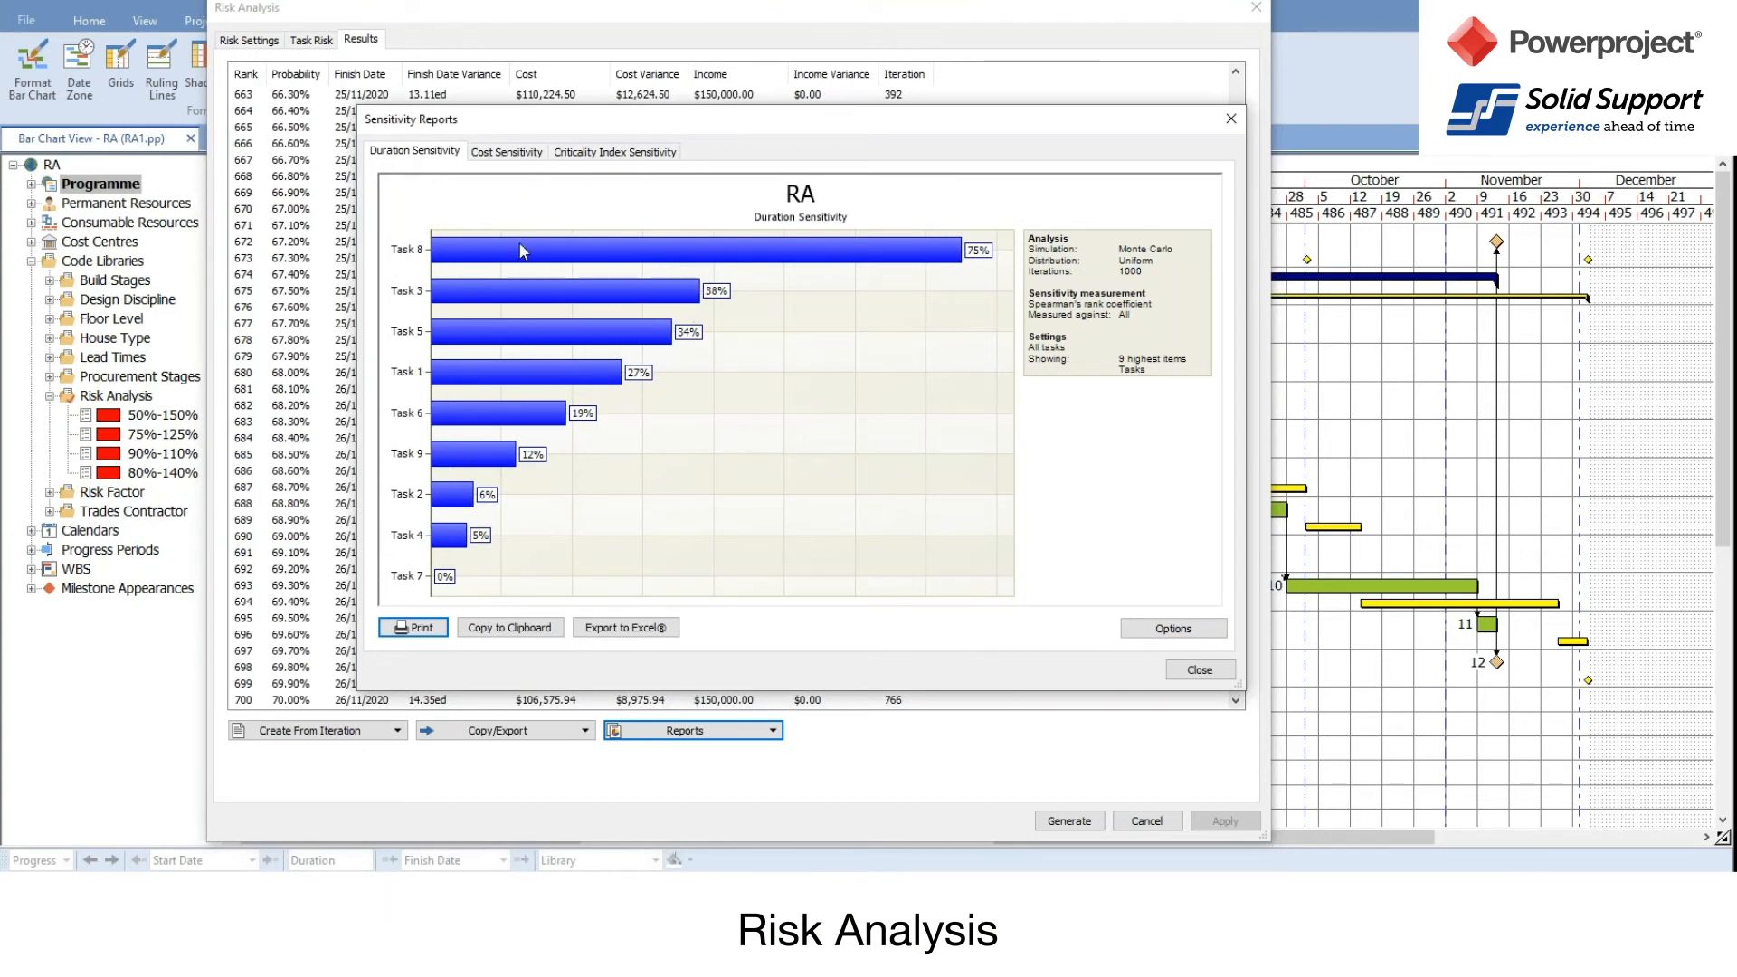
# Step: Compare the tasks' ranking in the Duration Sensitivity and Cost Sensitivity reports, and close the reports
pyautogui.moveTo(520, 250)
pyautogui.click(531, 156)
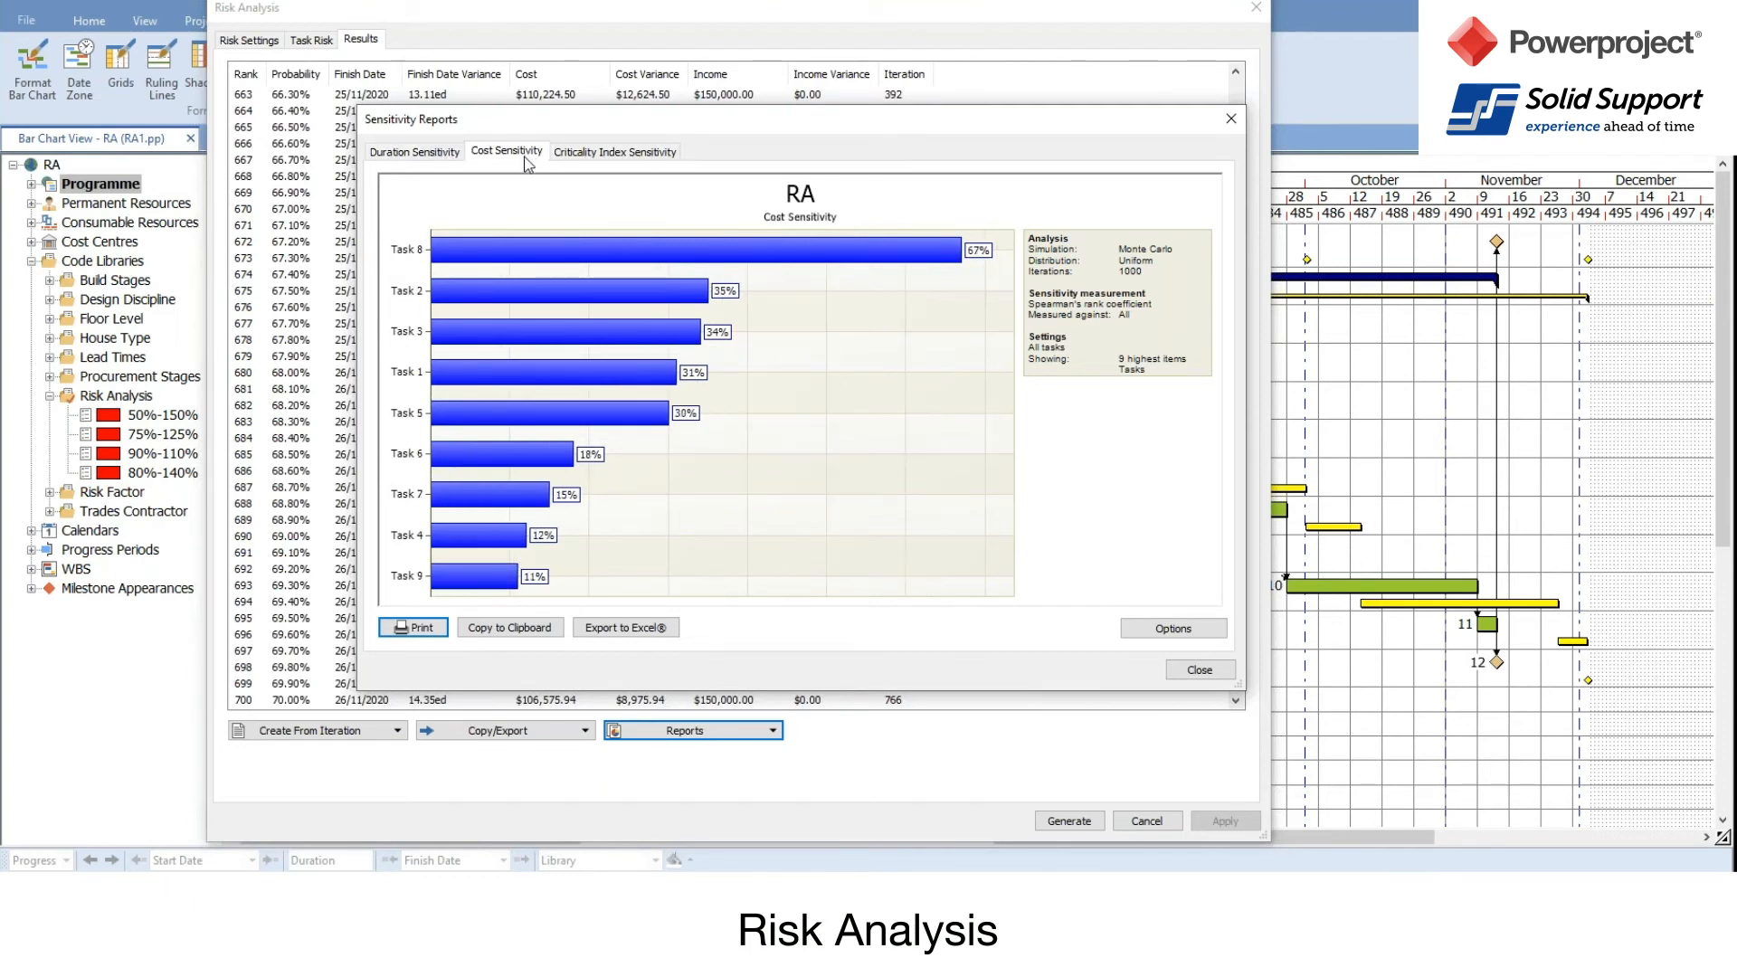
pyautogui.click(423, 153)
pyautogui.click(524, 154)
pyautogui.click(428, 156)
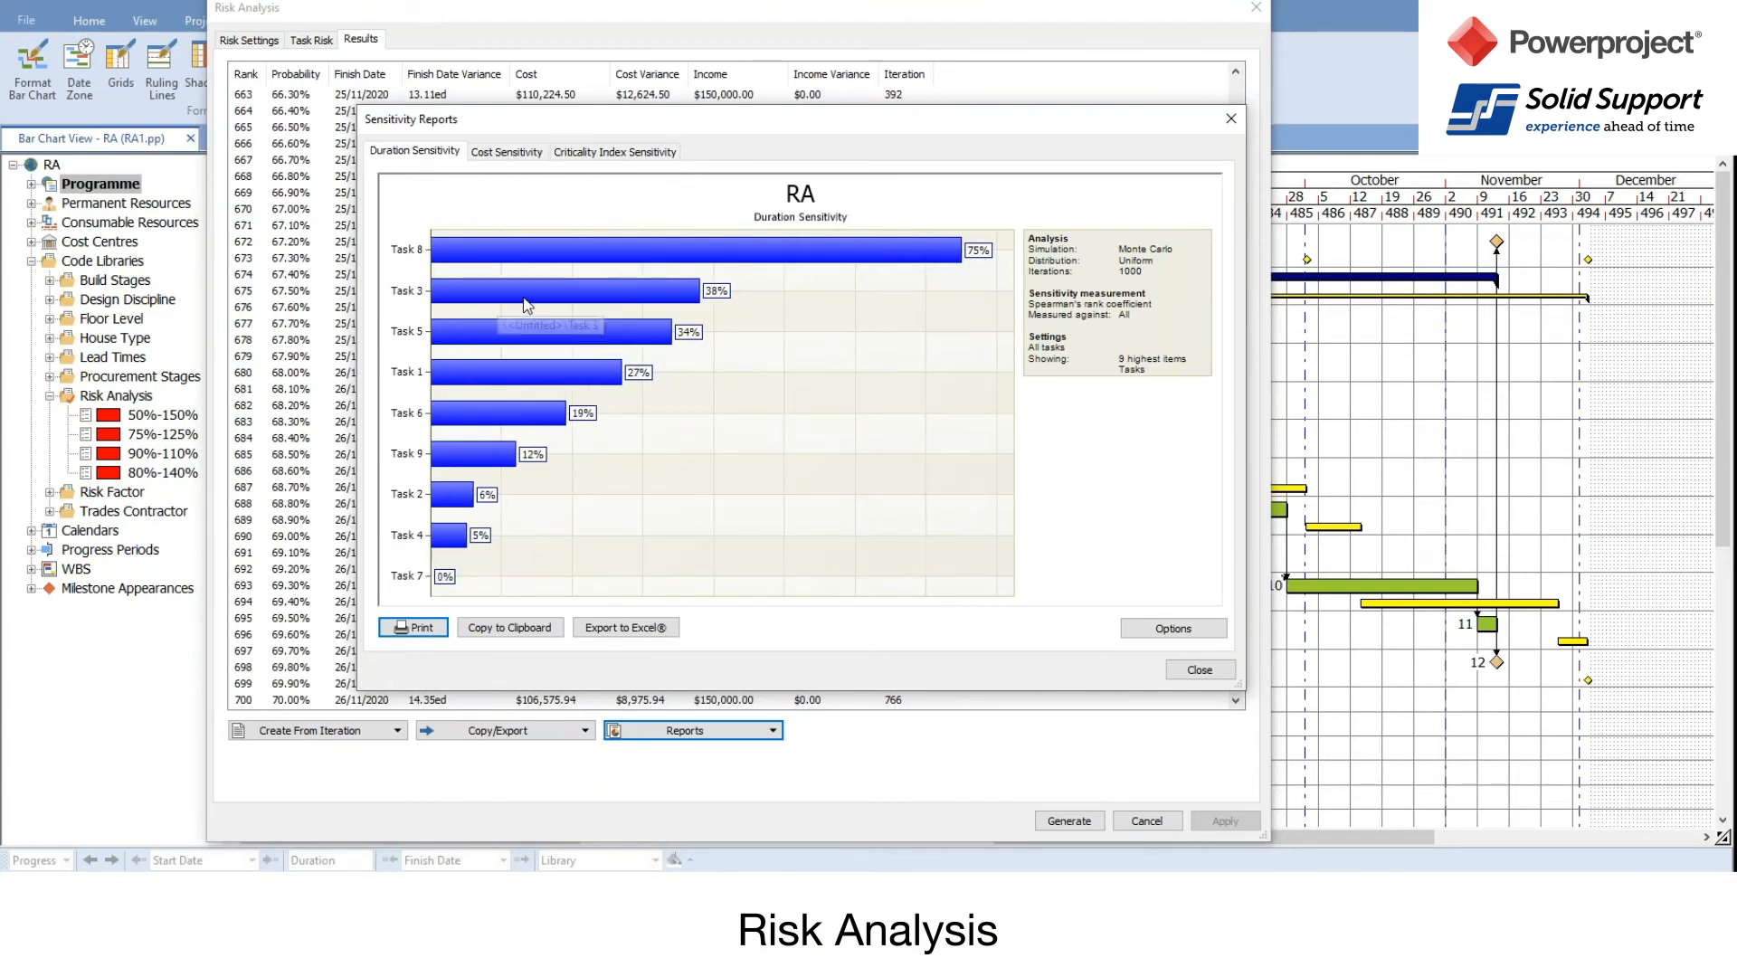
pyautogui.click(484, 161)
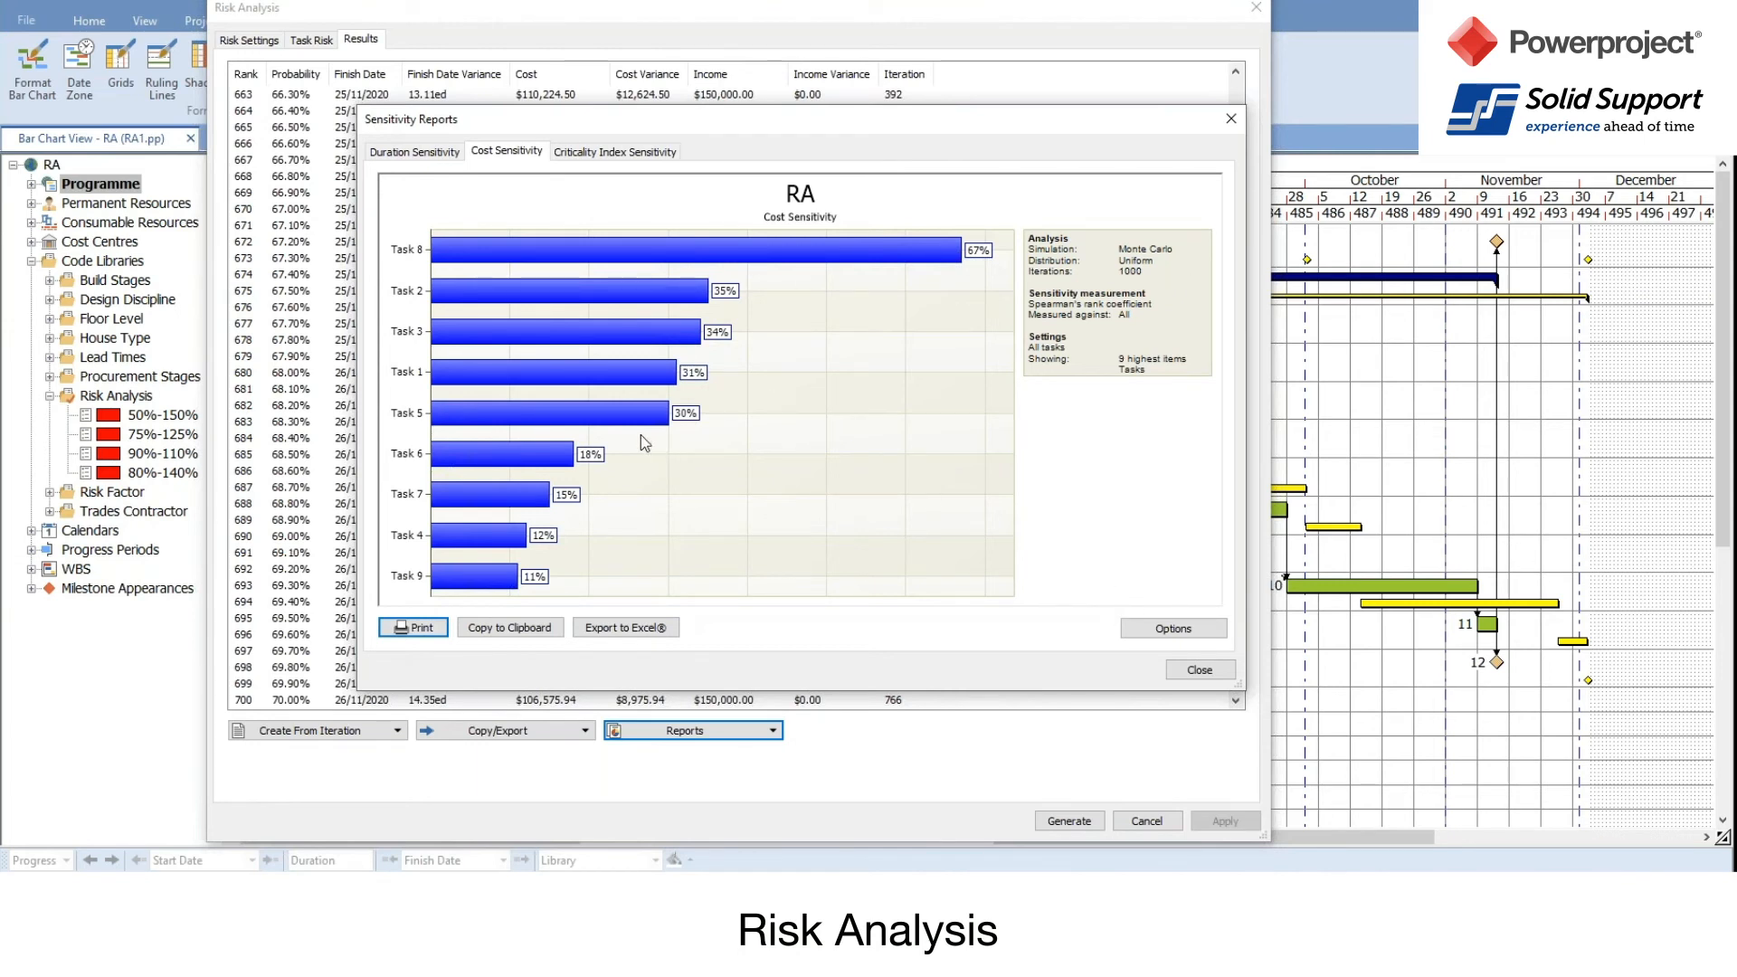
pyautogui.click(416, 154)
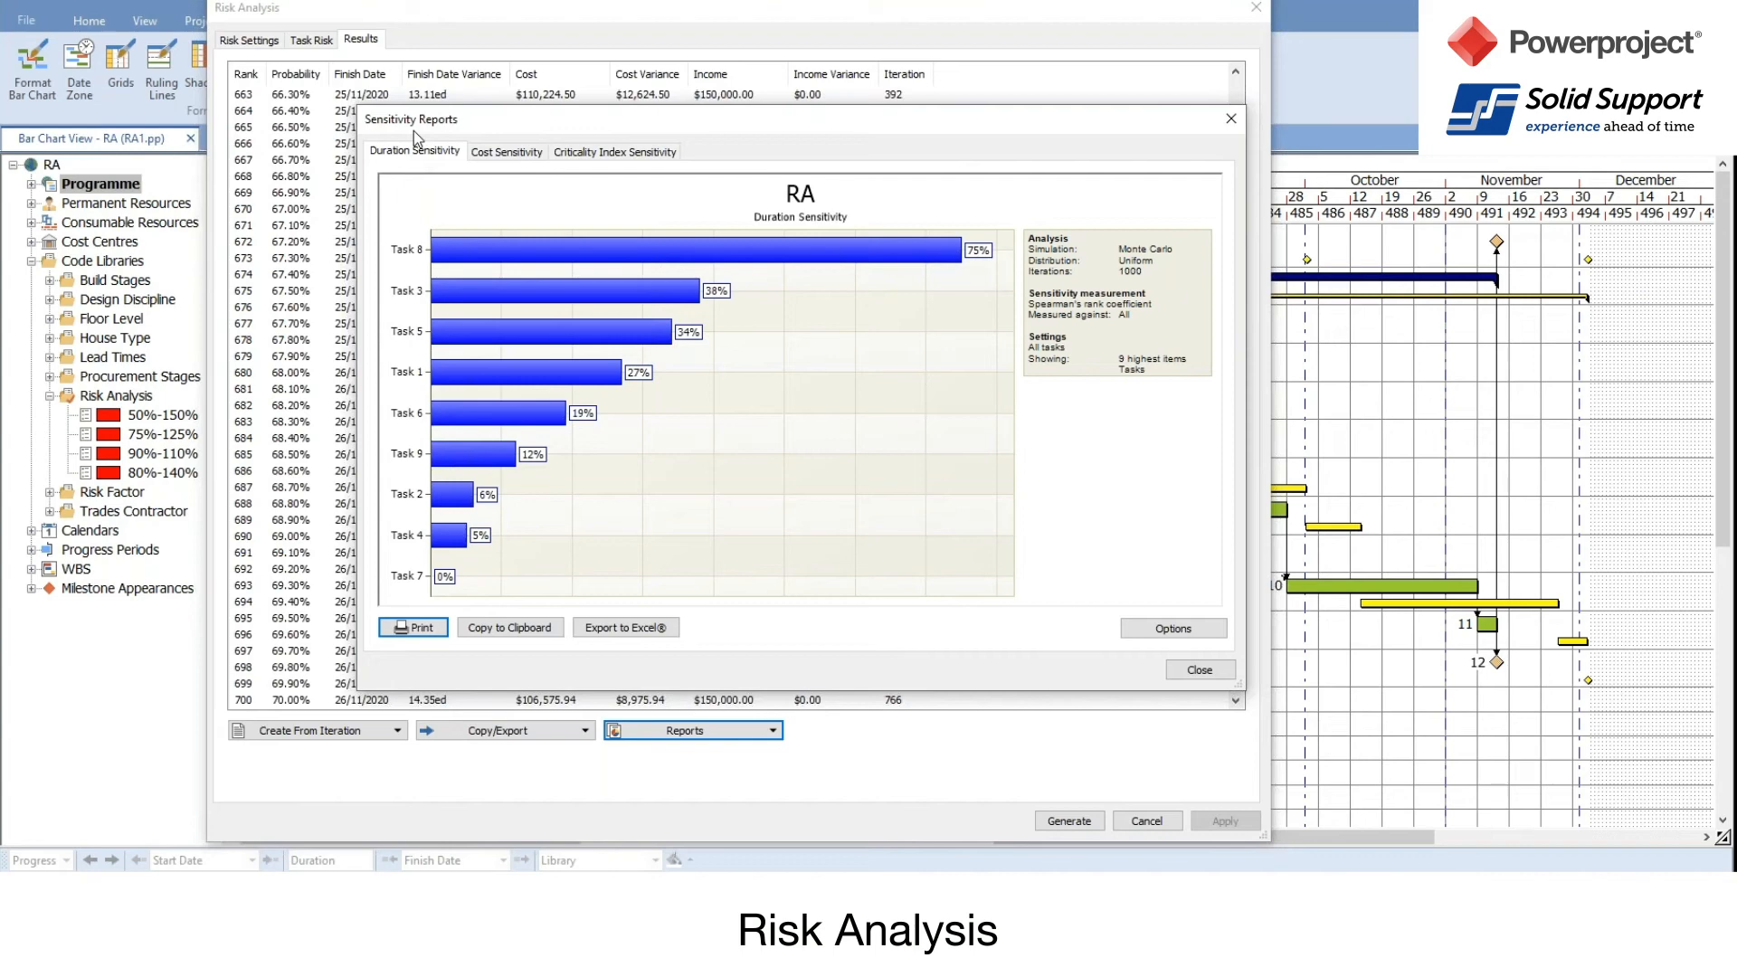
pyautogui.click(1198, 671)
# Step: Open the Likelihood and Distribution report and enlarge its window to examine the finish date distribution
pyautogui.click(699, 729)
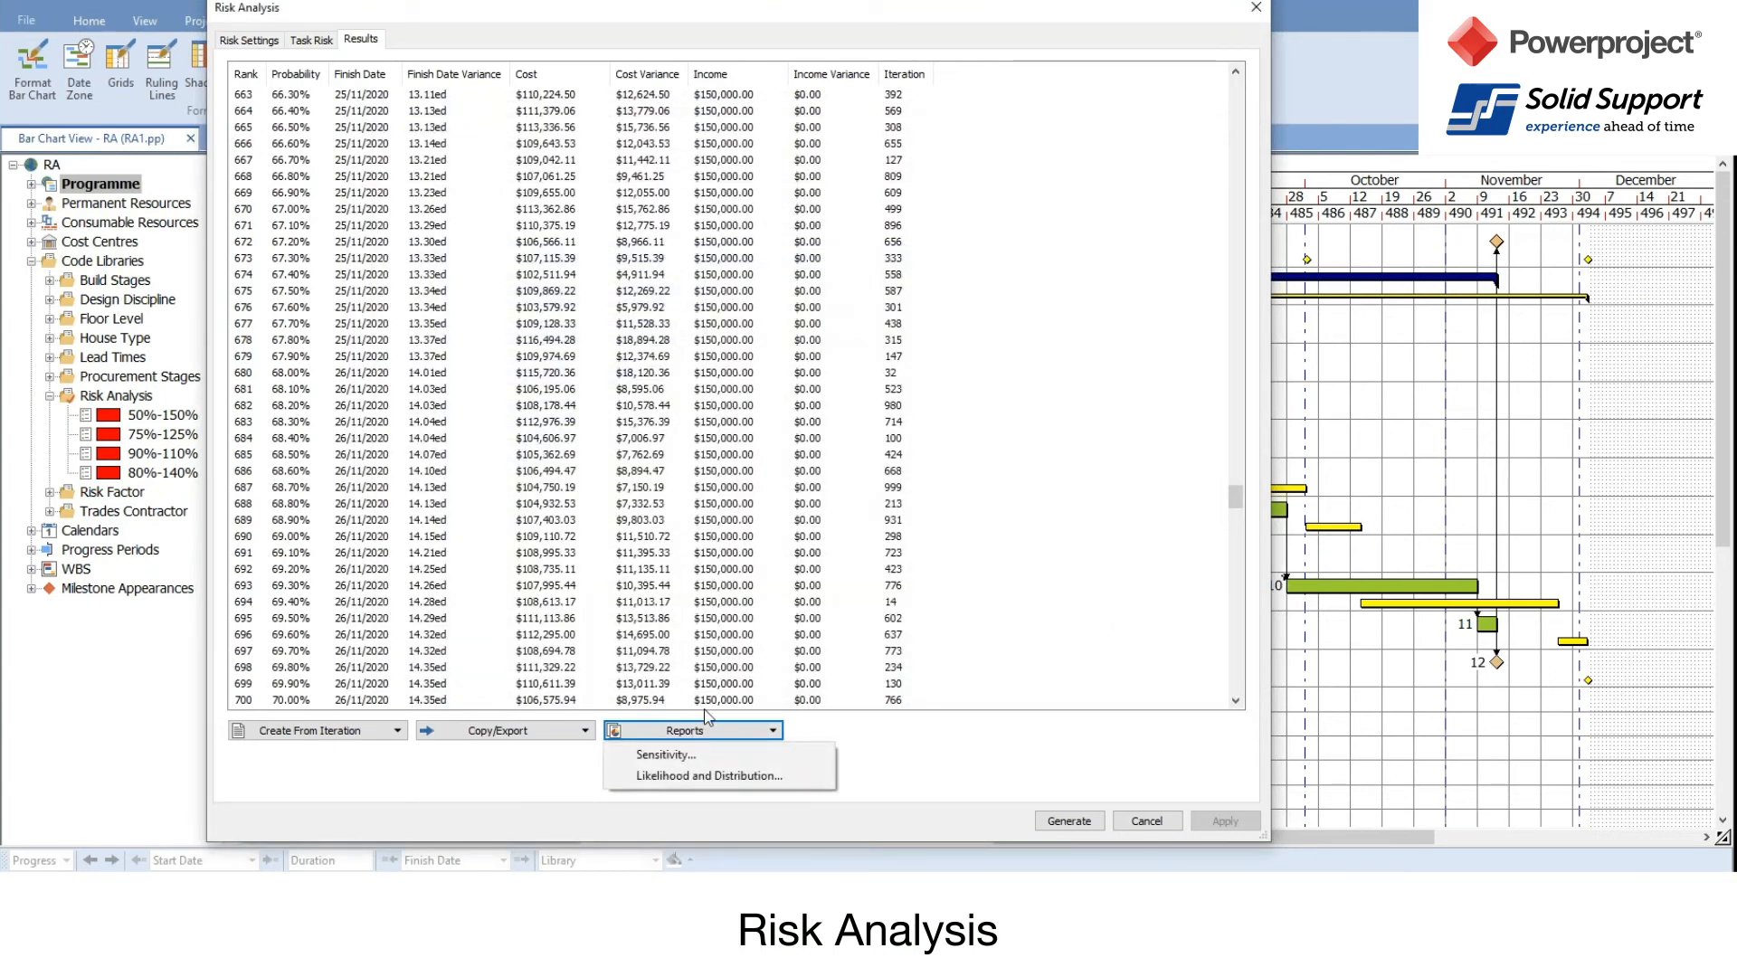
pyautogui.click(715, 780)
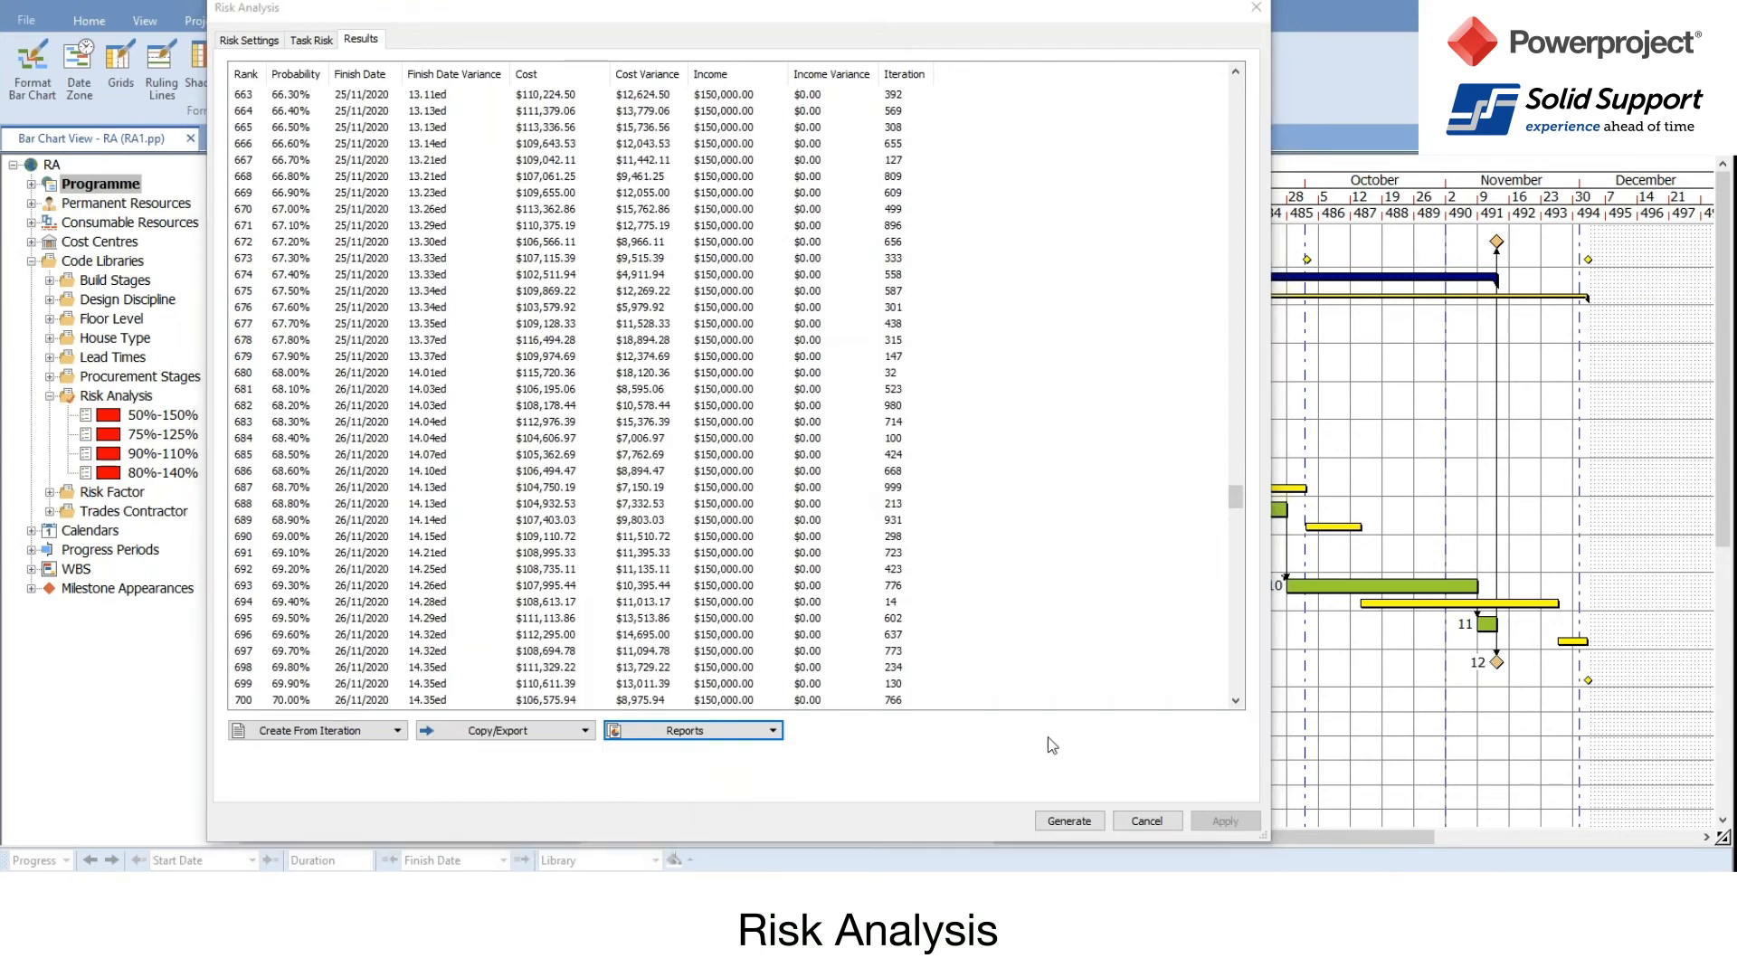
pyautogui.moveTo(1733, 197); pyautogui.dragTo(333, 16)
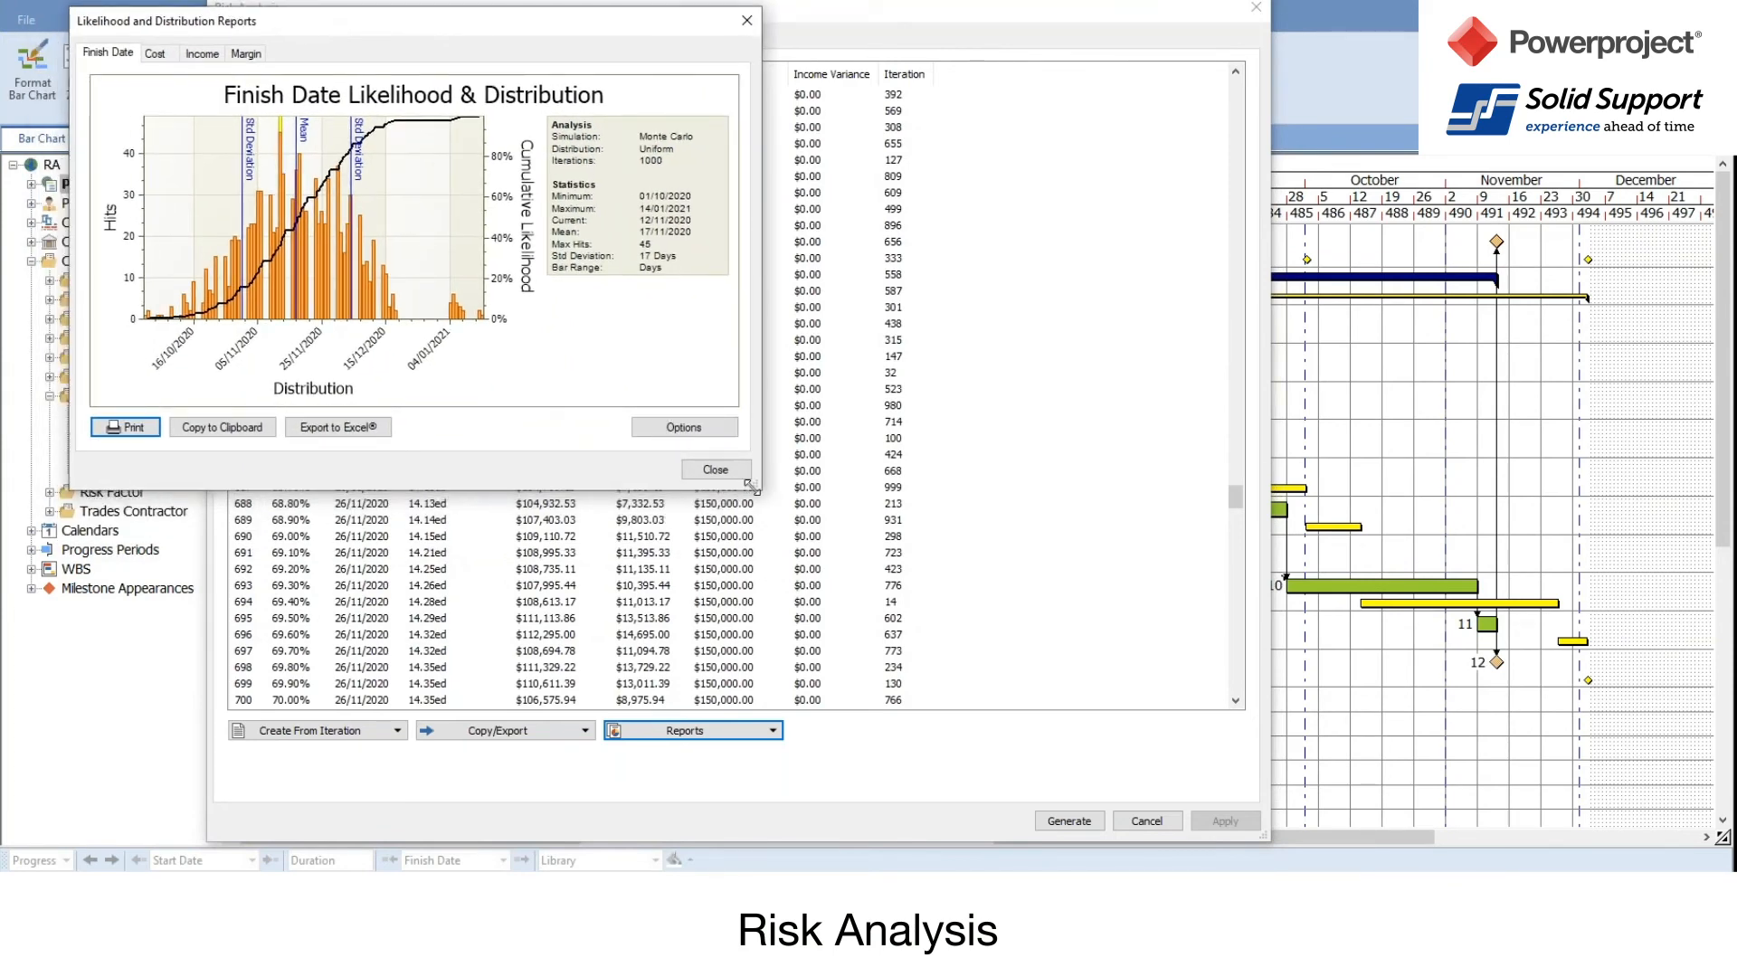
pyautogui.moveTo(750, 486); pyautogui.dragTo(1632, 830)
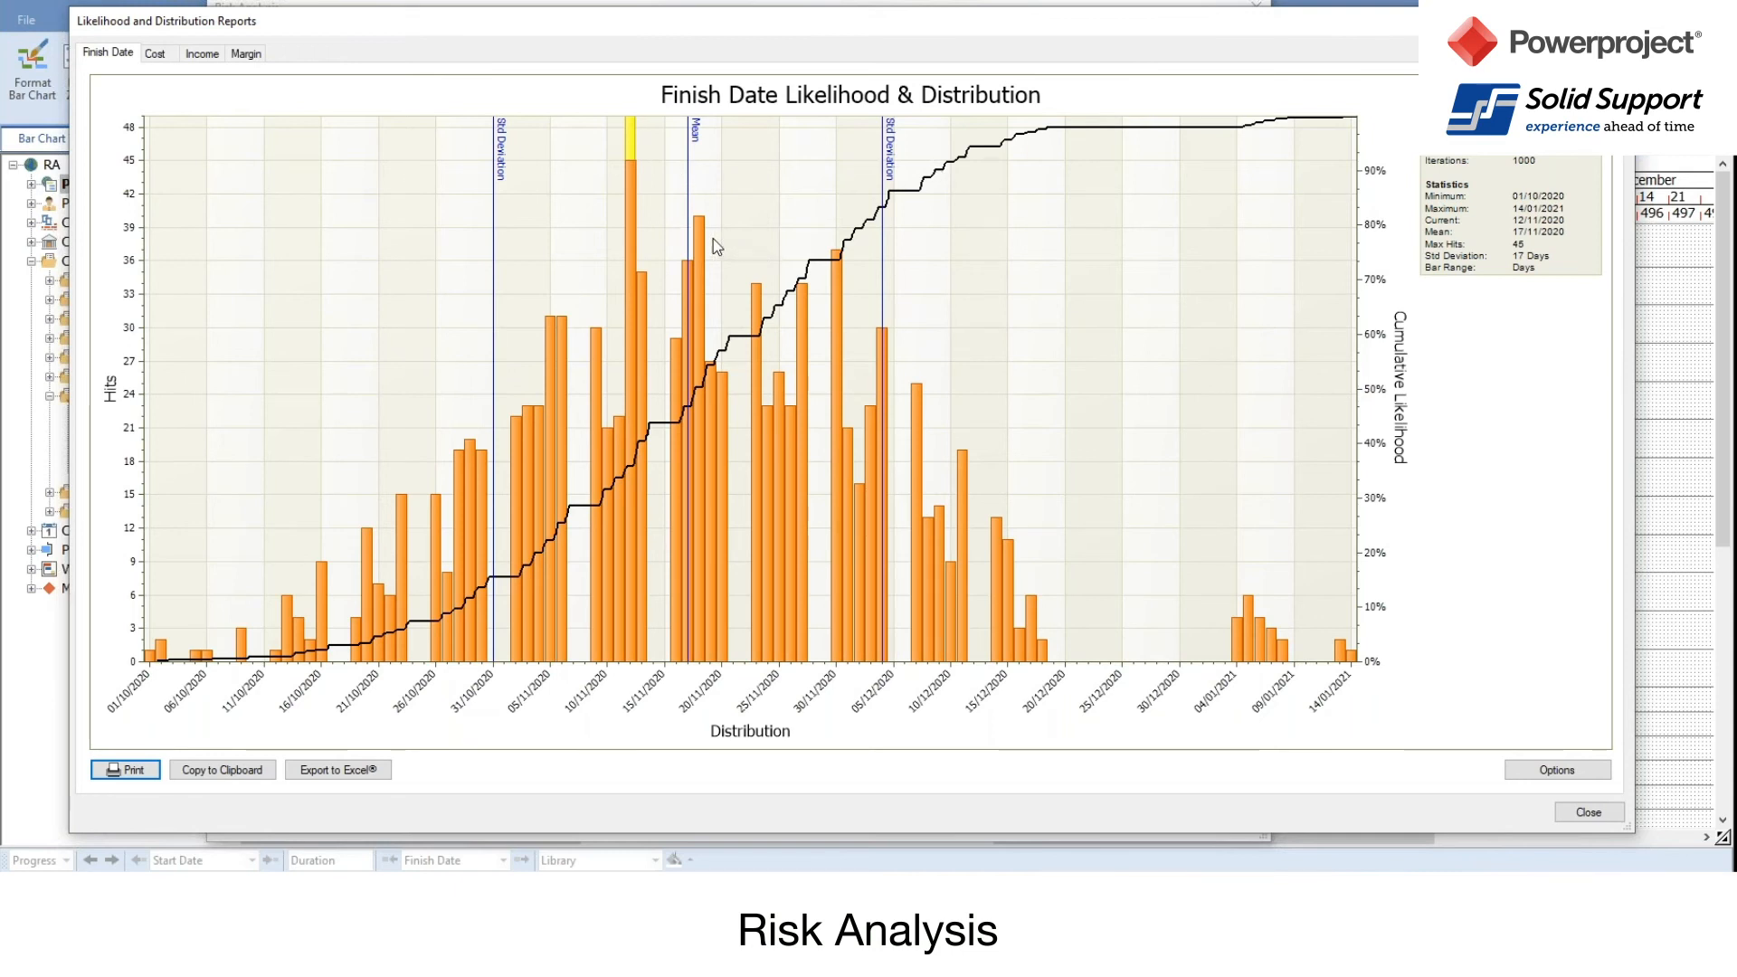
# Step: Examine the cost, income and margin distributions, return to the finish date distribution, and close the report
pyautogui.click(150, 58)
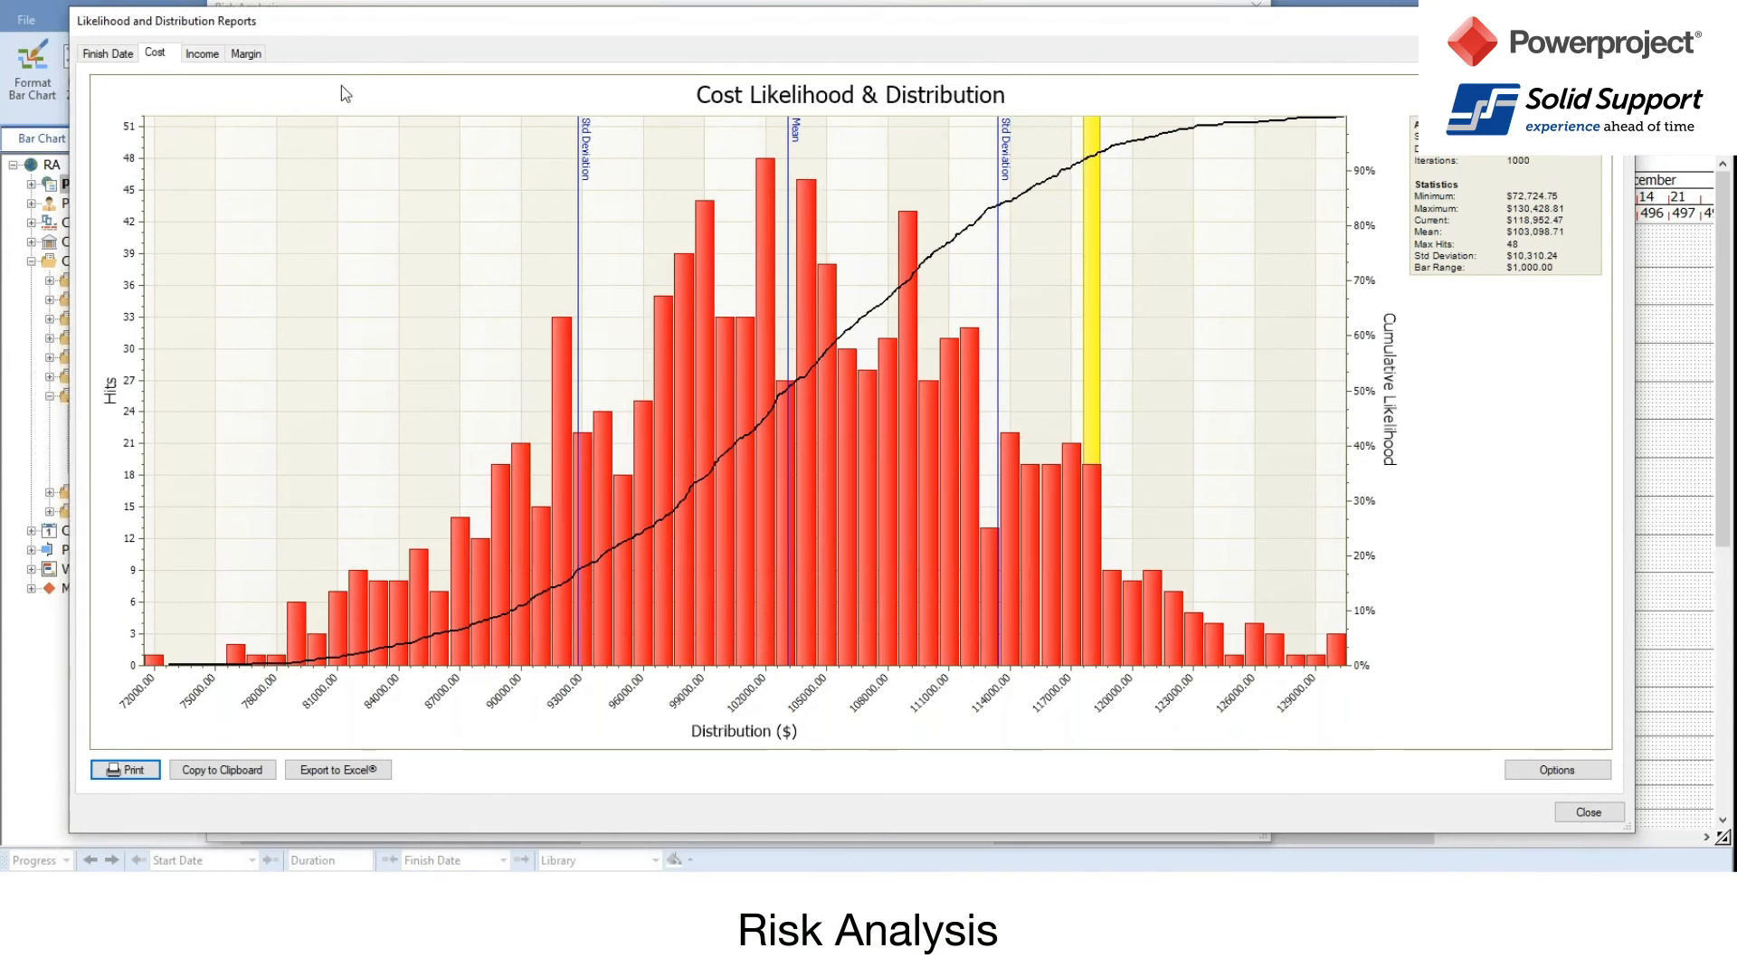
pyautogui.click(193, 53)
pyautogui.click(237, 56)
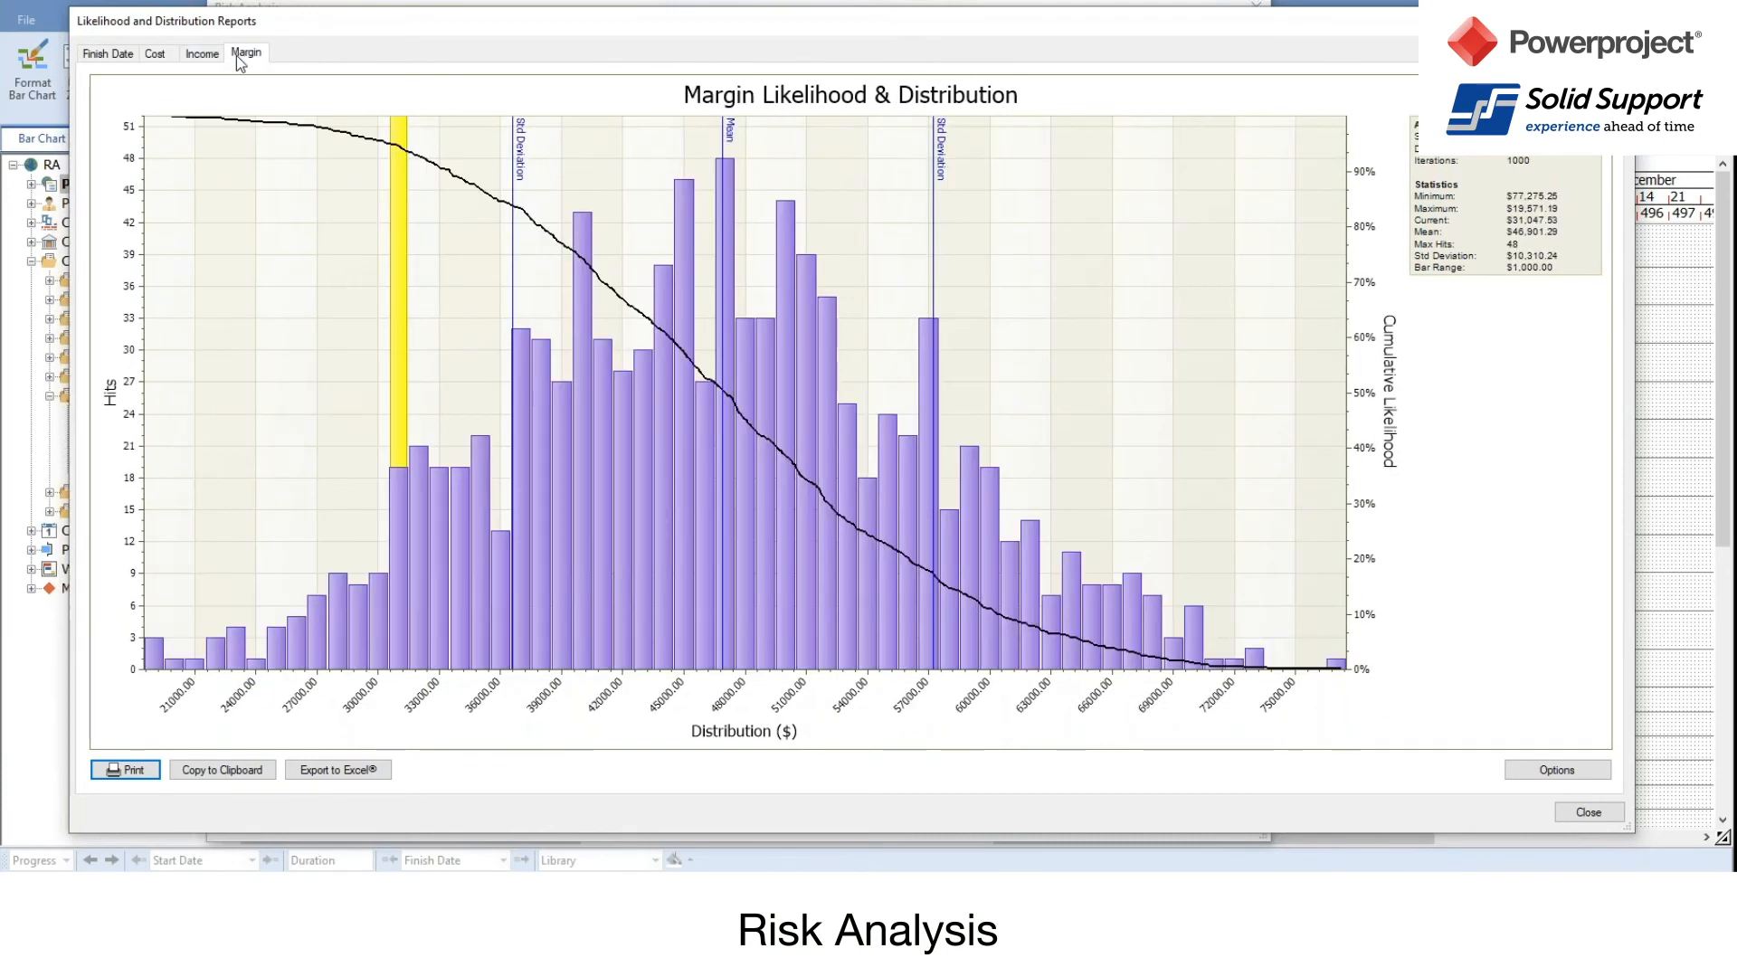
pyautogui.click(204, 56)
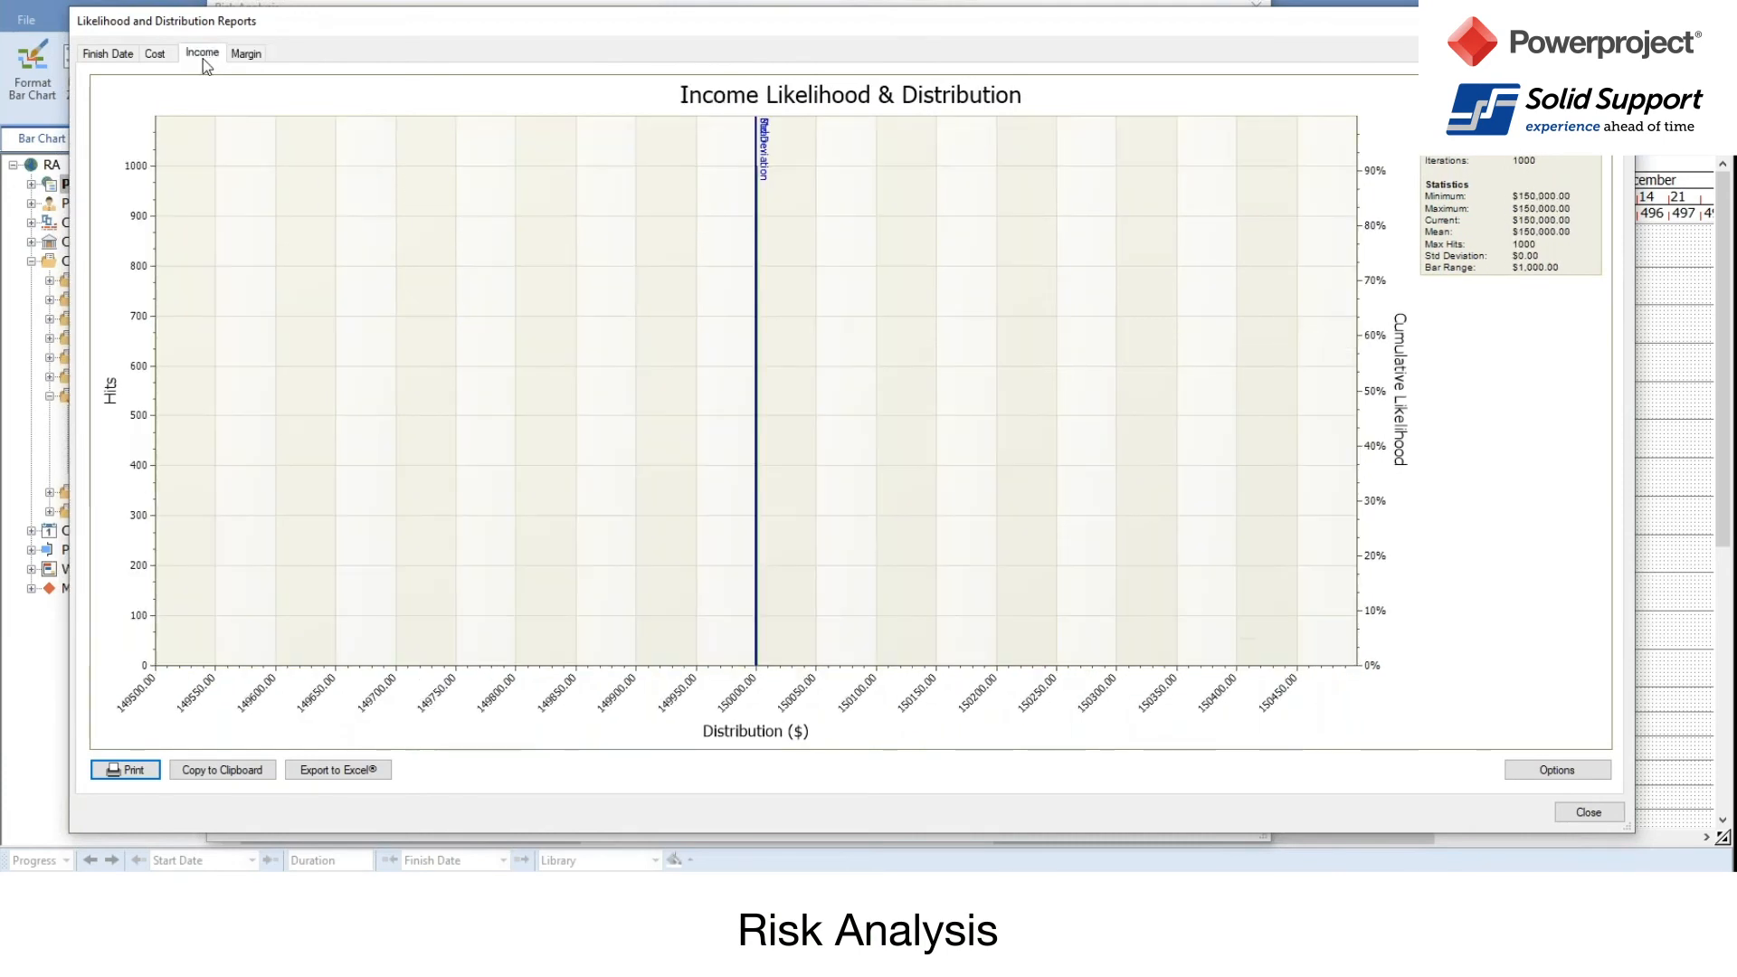
pyautogui.click(159, 56)
pyautogui.click(127, 56)
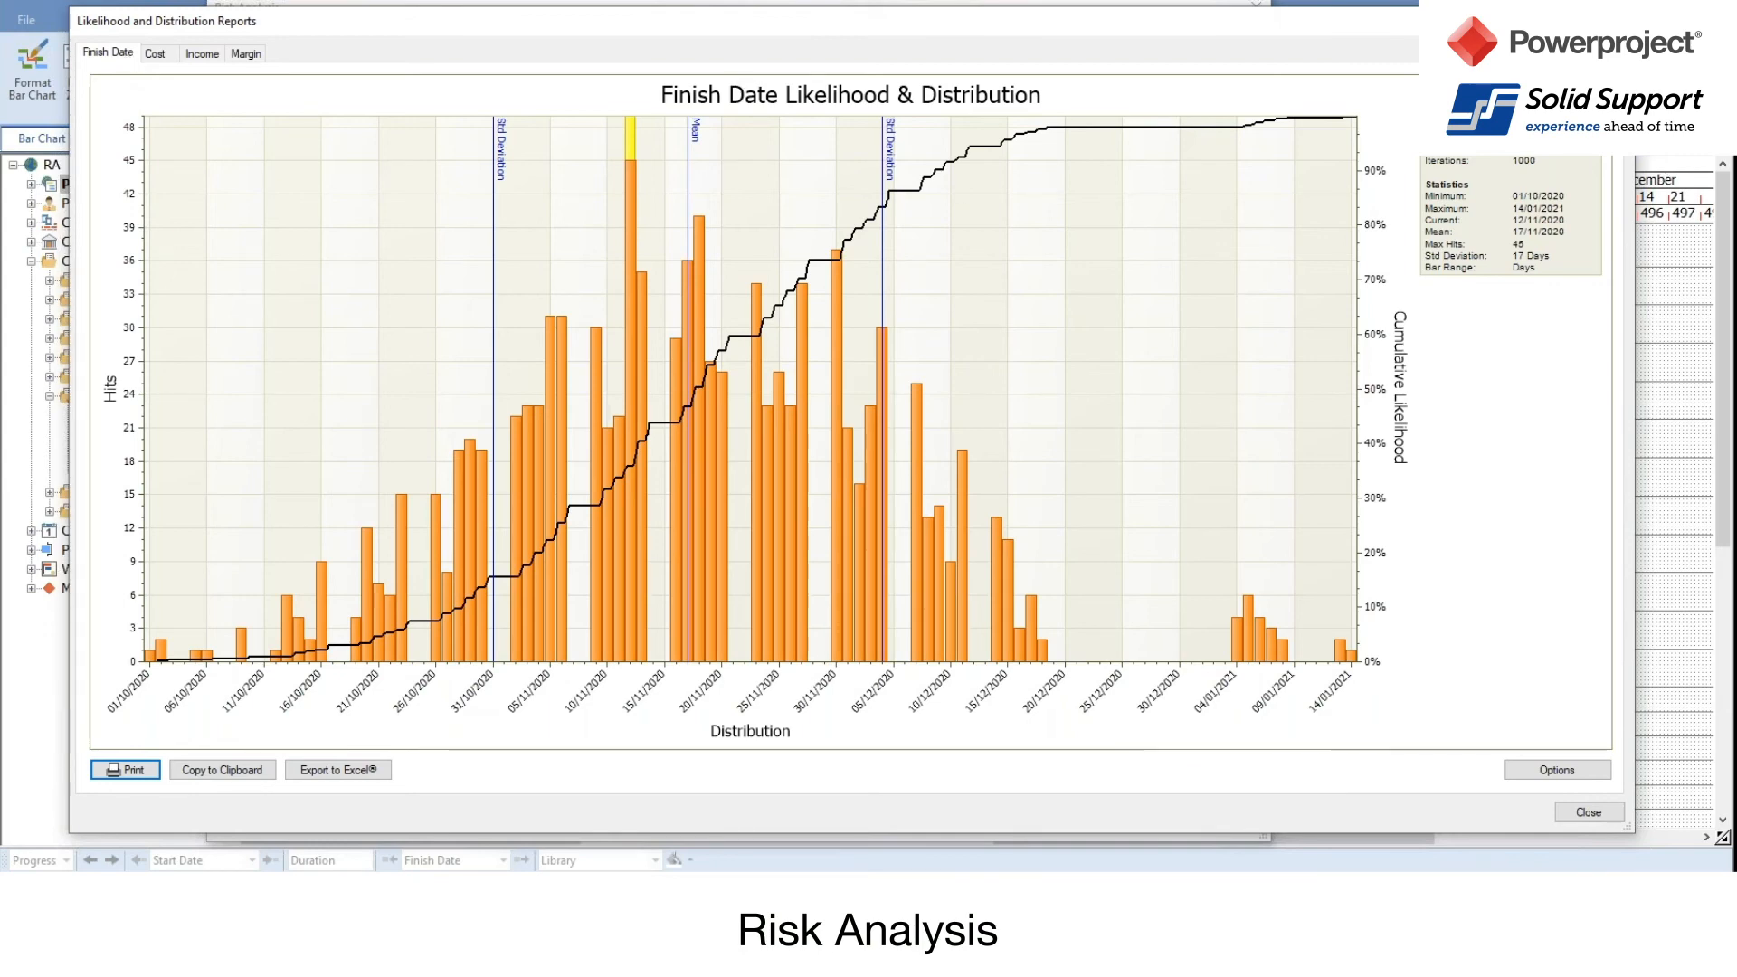
pyautogui.click(1619, 21)
# Step: Look through the higher-probability iterations in the risk results, from about 66% to beyond 80%
pyautogui.moveTo(487, 9); pyautogui.dragTo(576, 13)
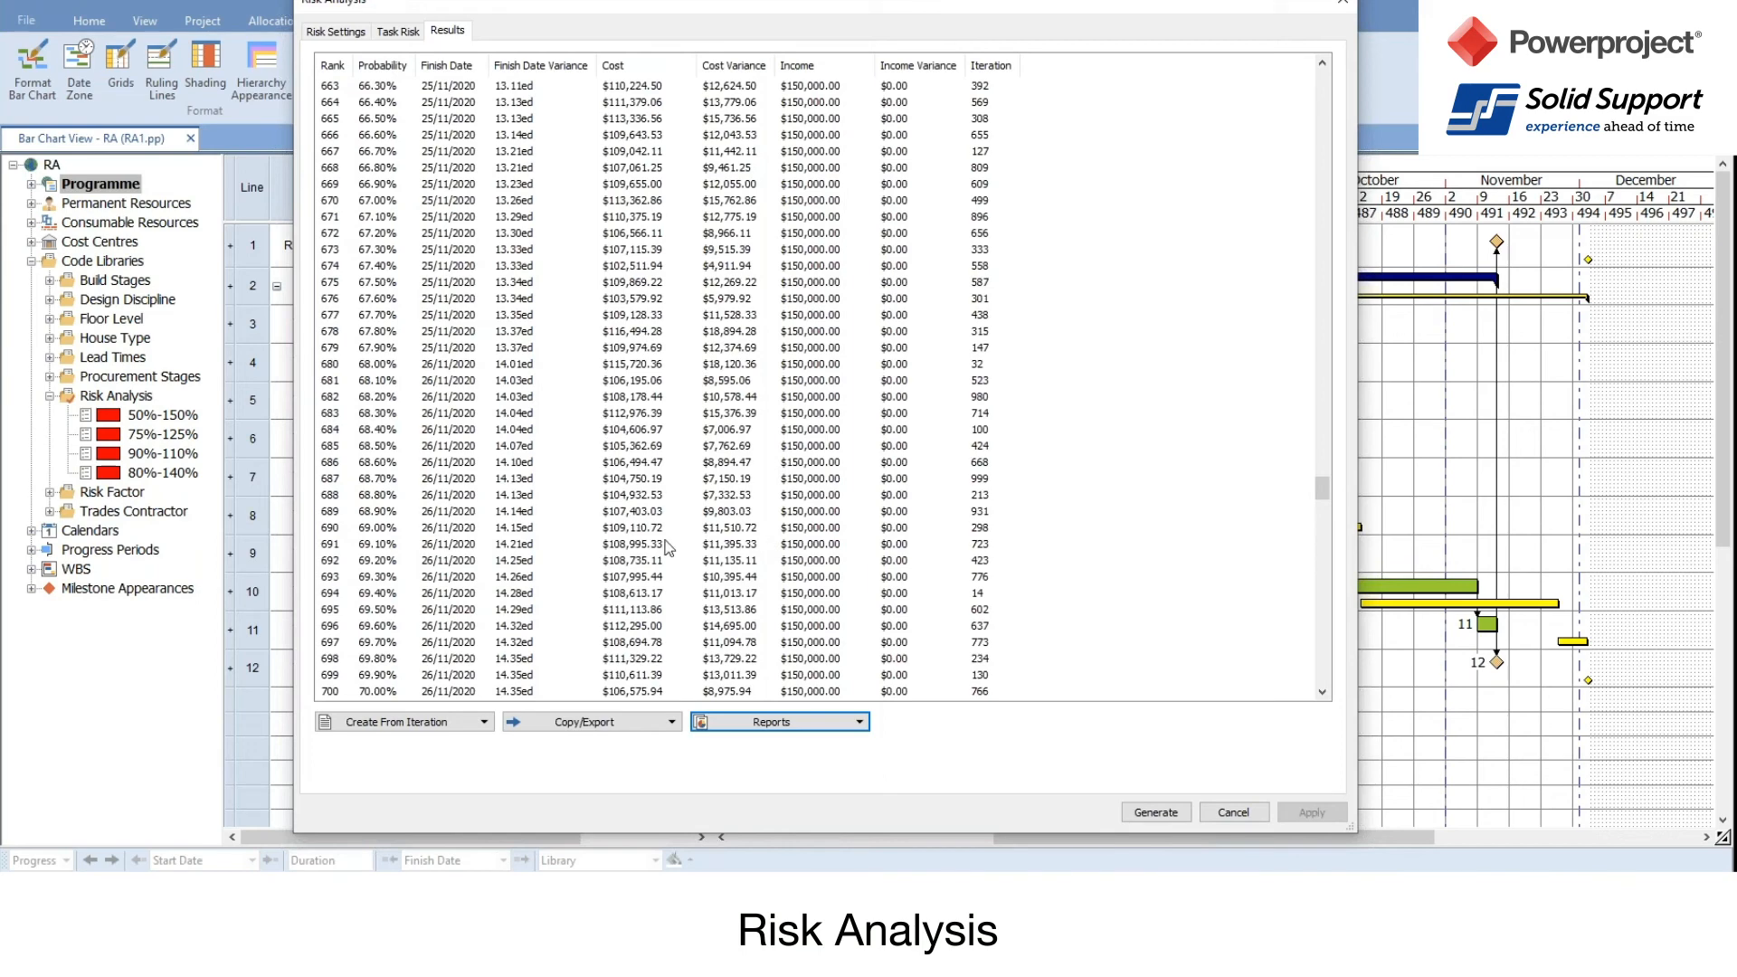
pyautogui.click(472, 365)
pyautogui.click(463, 580)
pyautogui.click(486, 644)
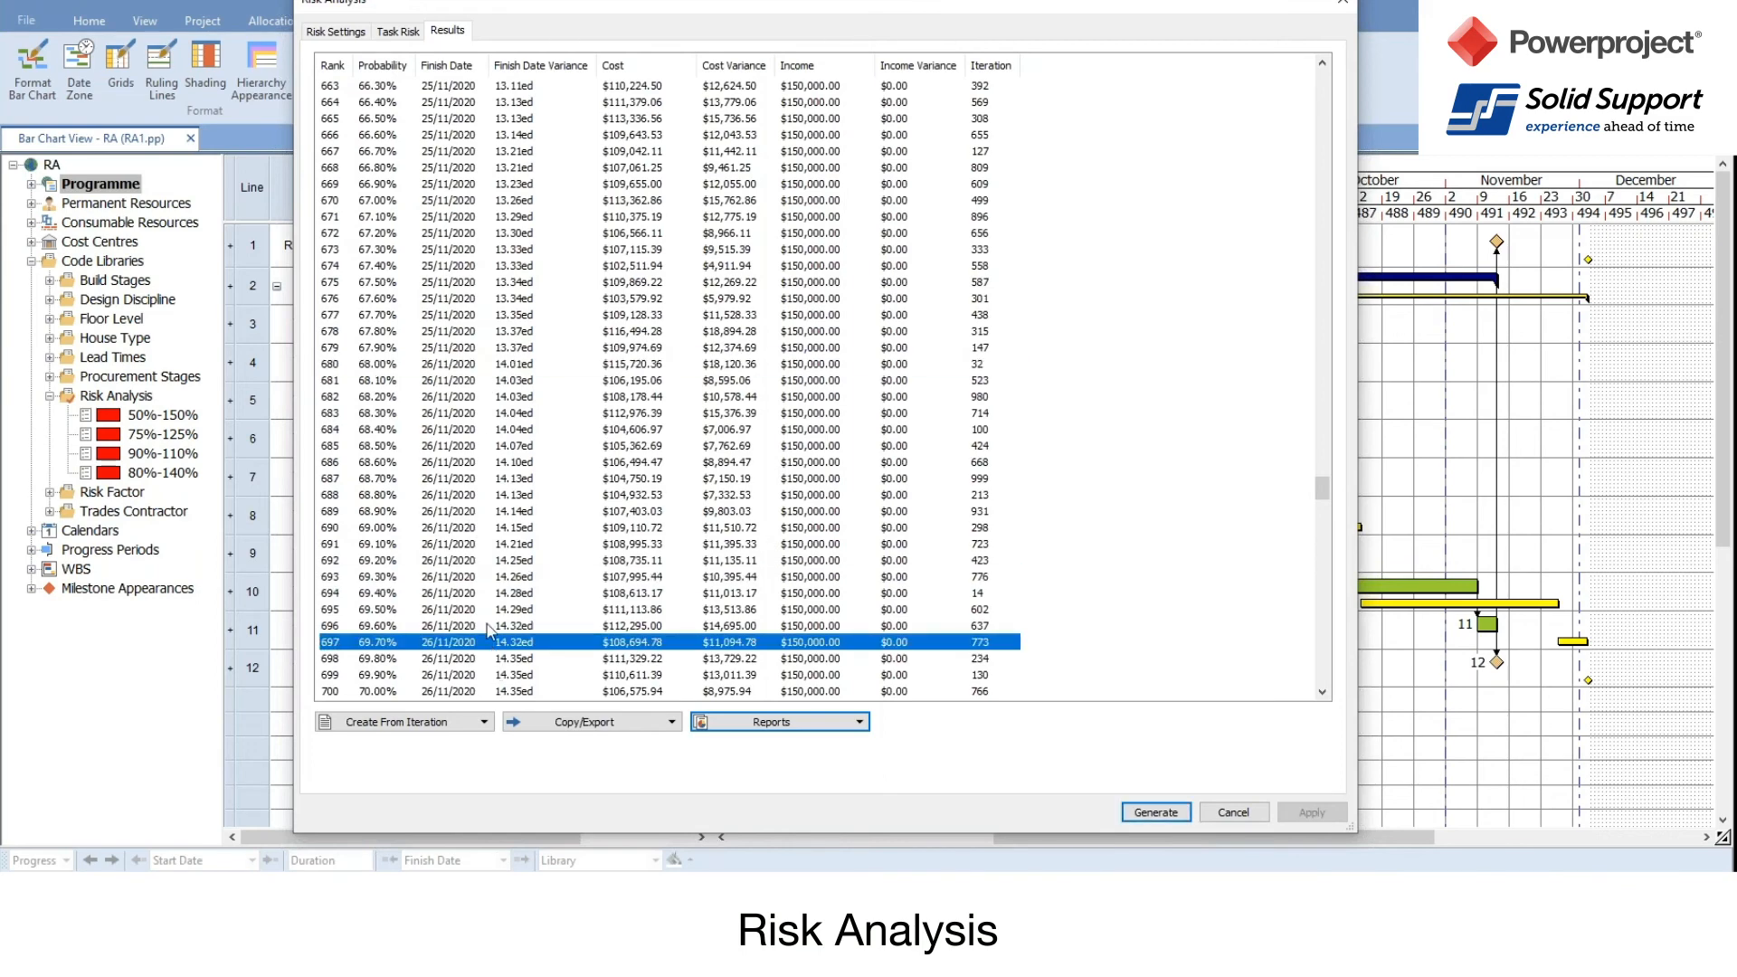
pyautogui.click(483, 525)
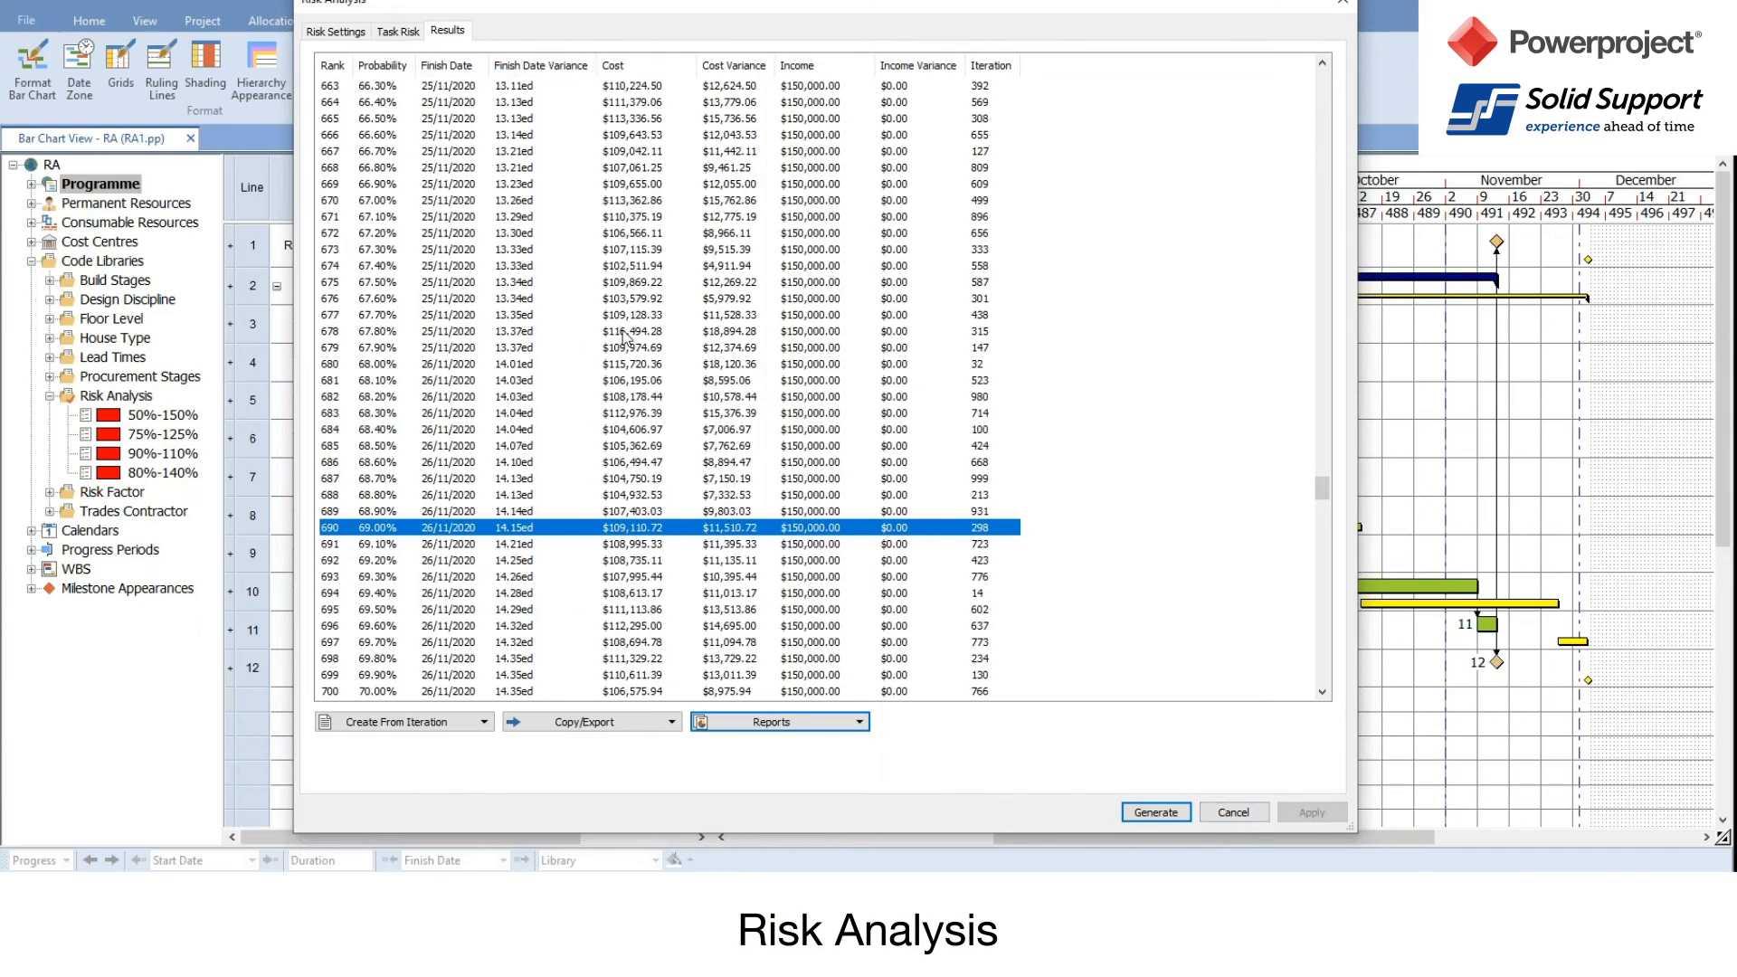
pyautogui.scroll(-4, 621, 330)
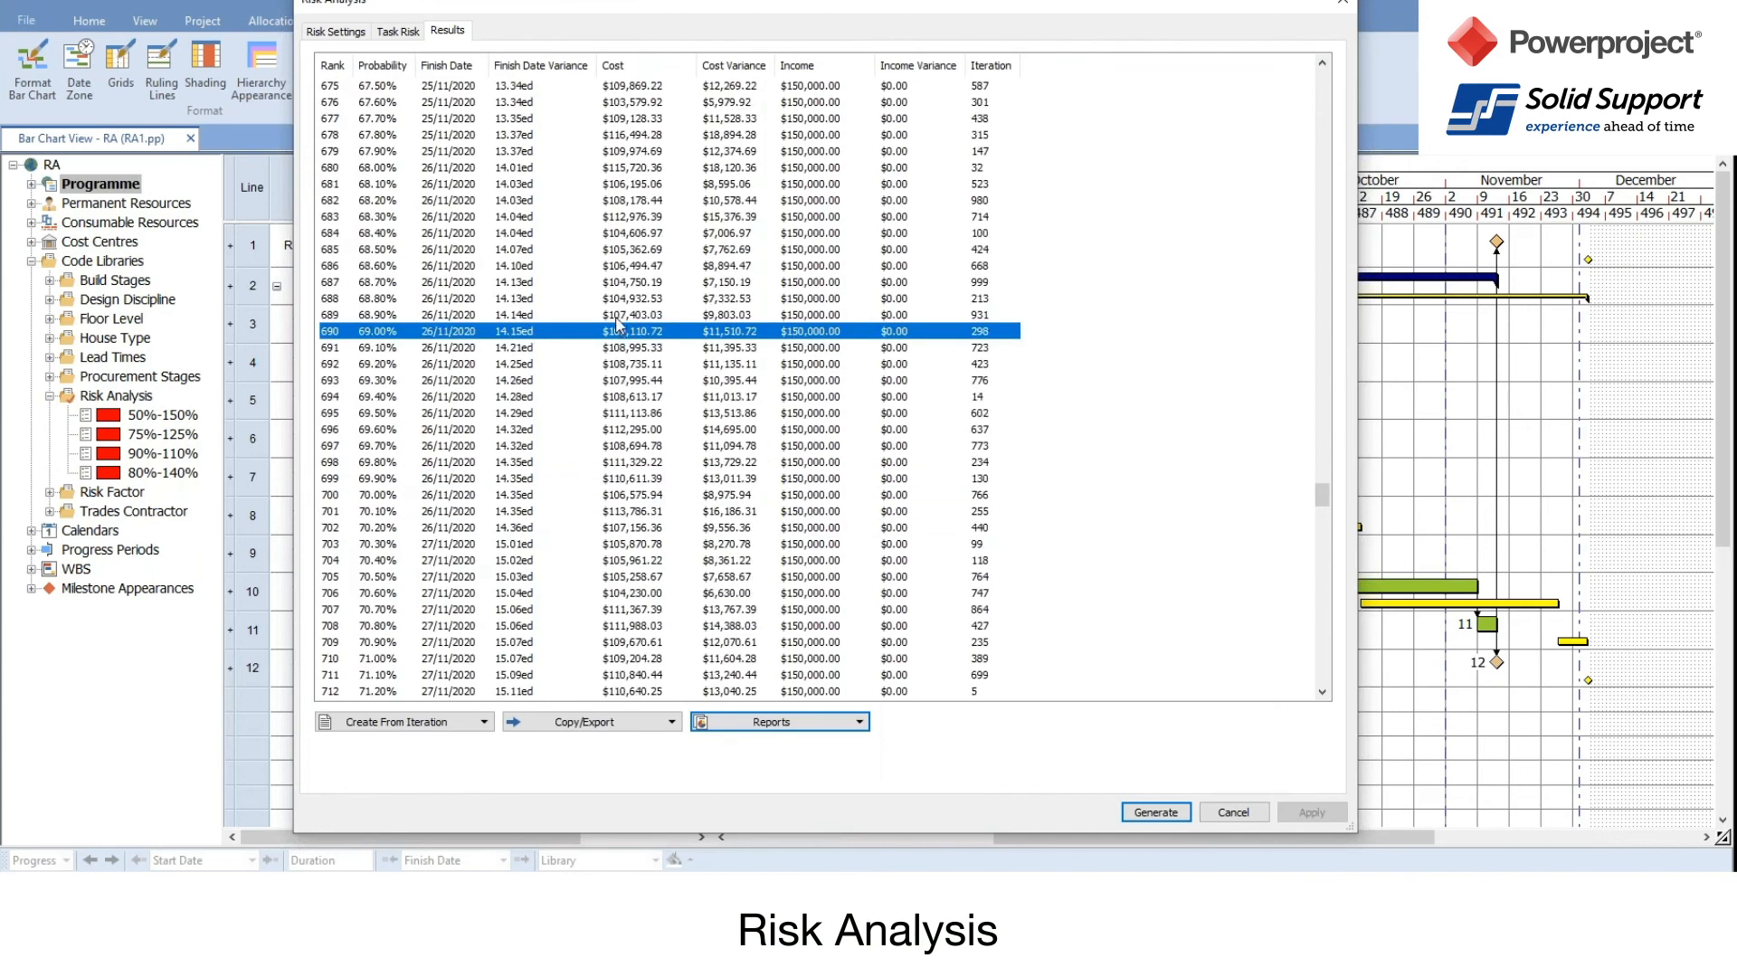
pyautogui.scroll(-20, 618, 324)
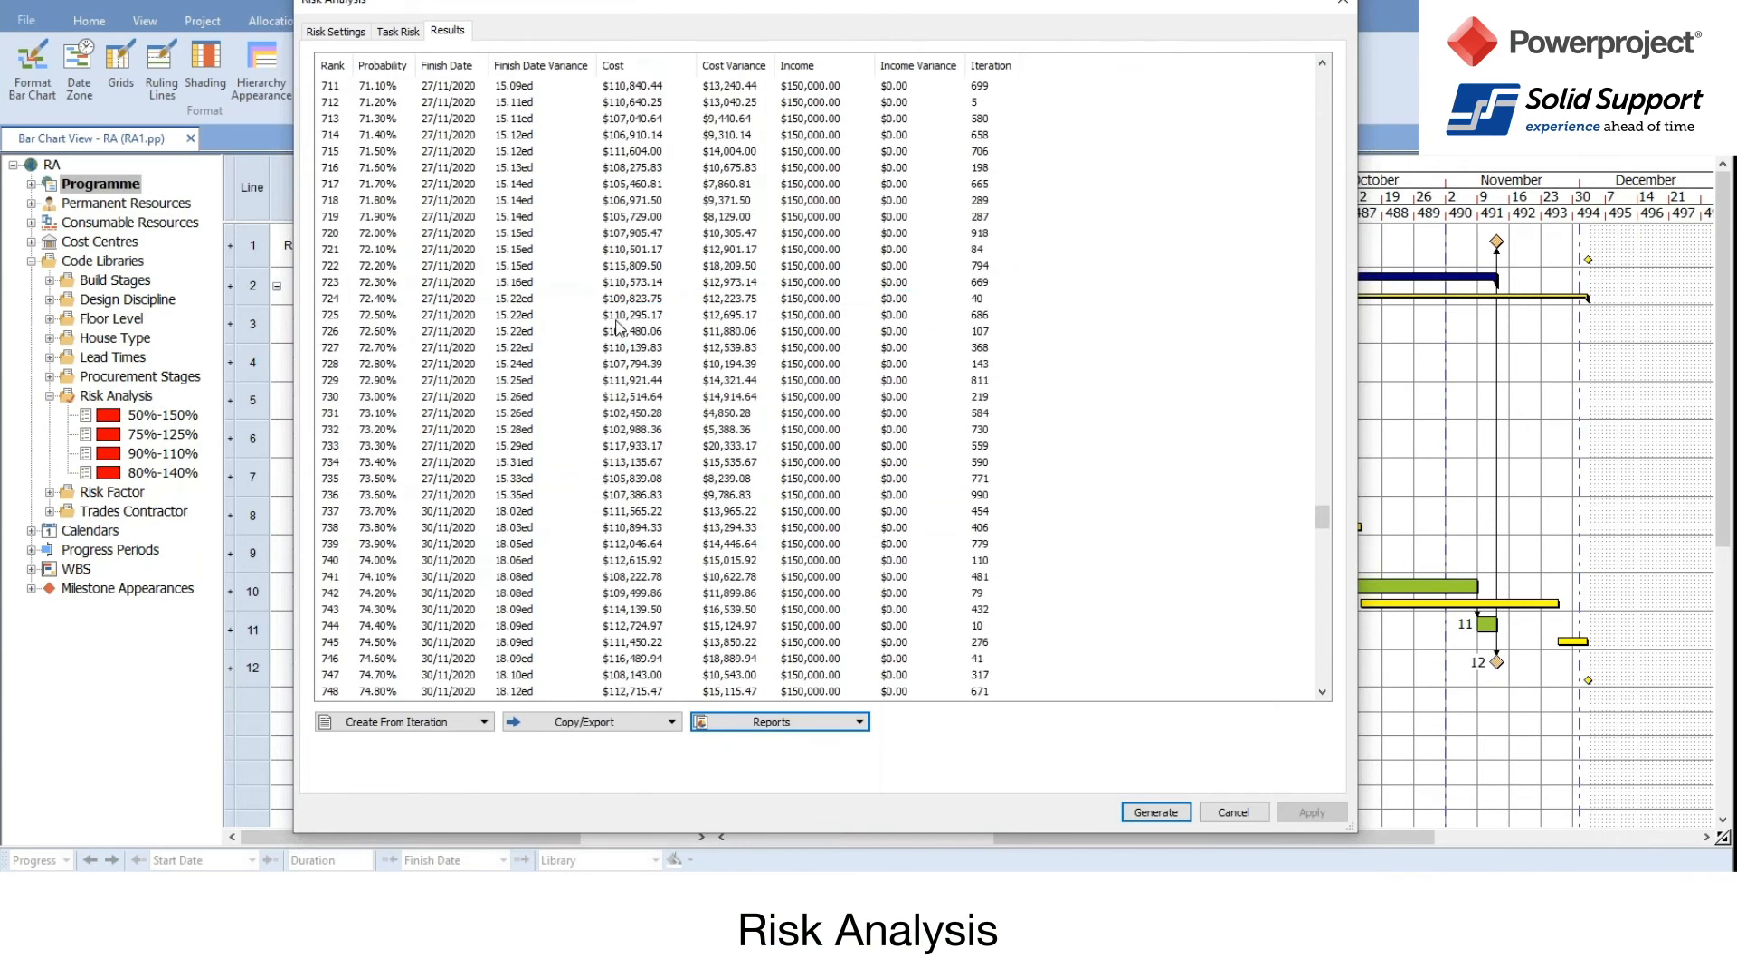
pyautogui.scroll(-20, 602, 351)
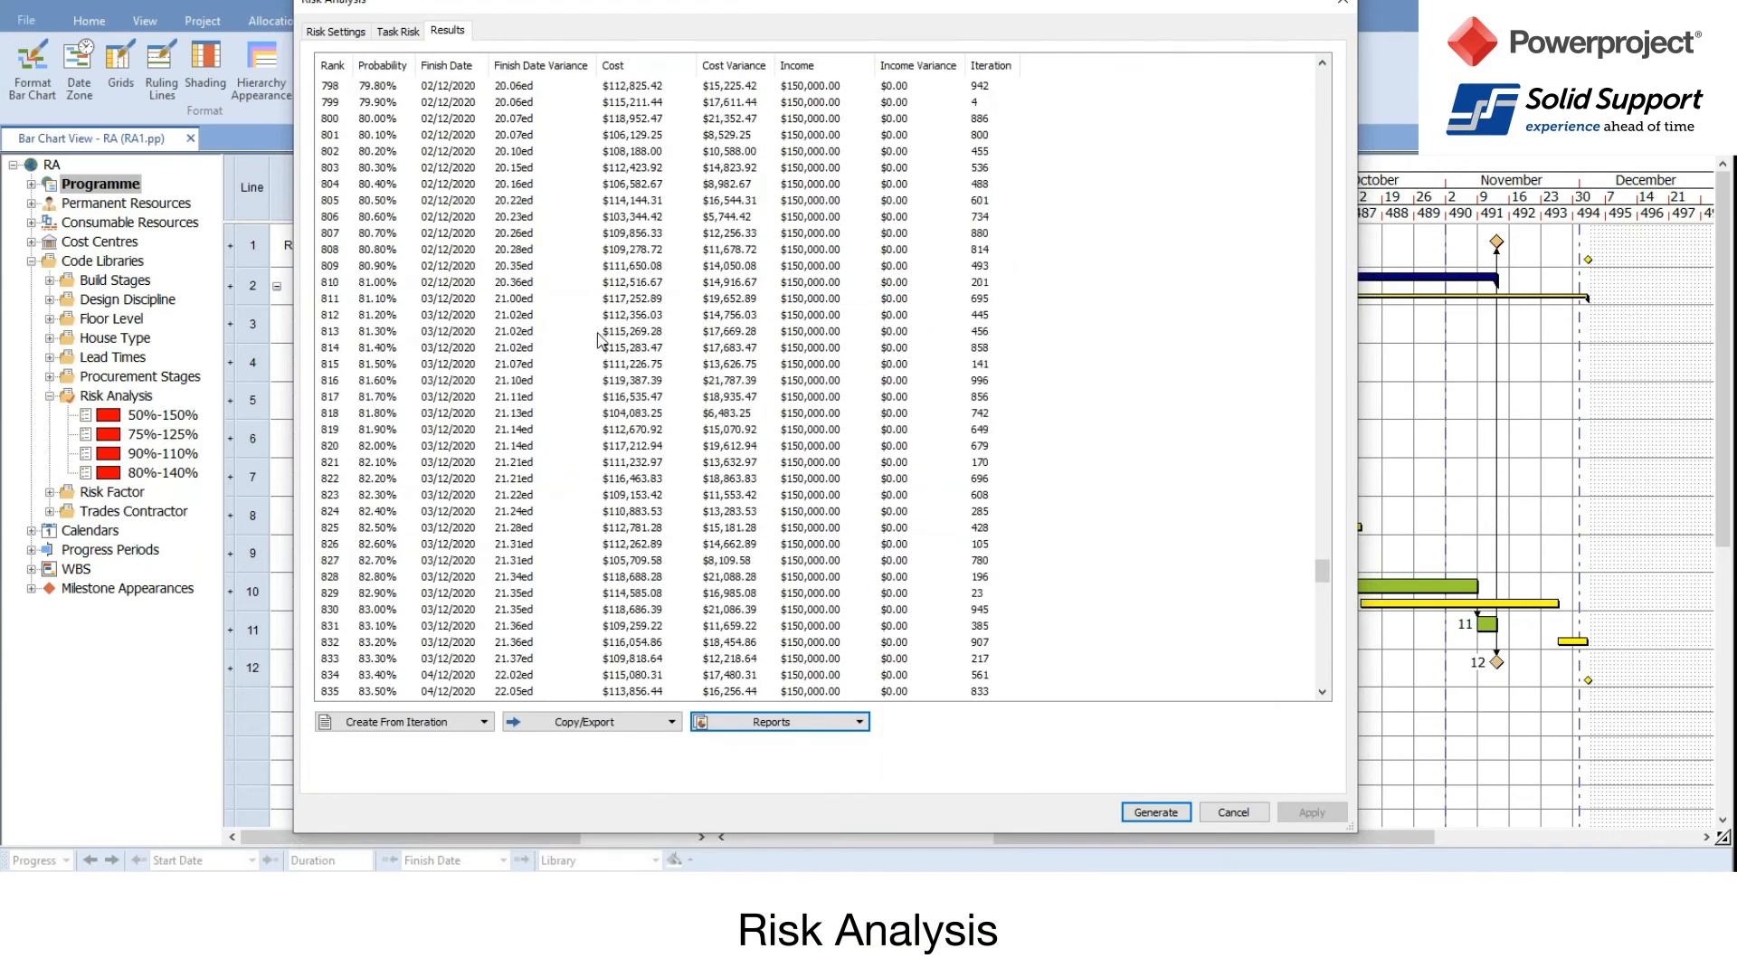
# Step: Return to the risk settings and close the Risk Analysis dialog, discarding the analysis results
pyautogui.click(336, 31)
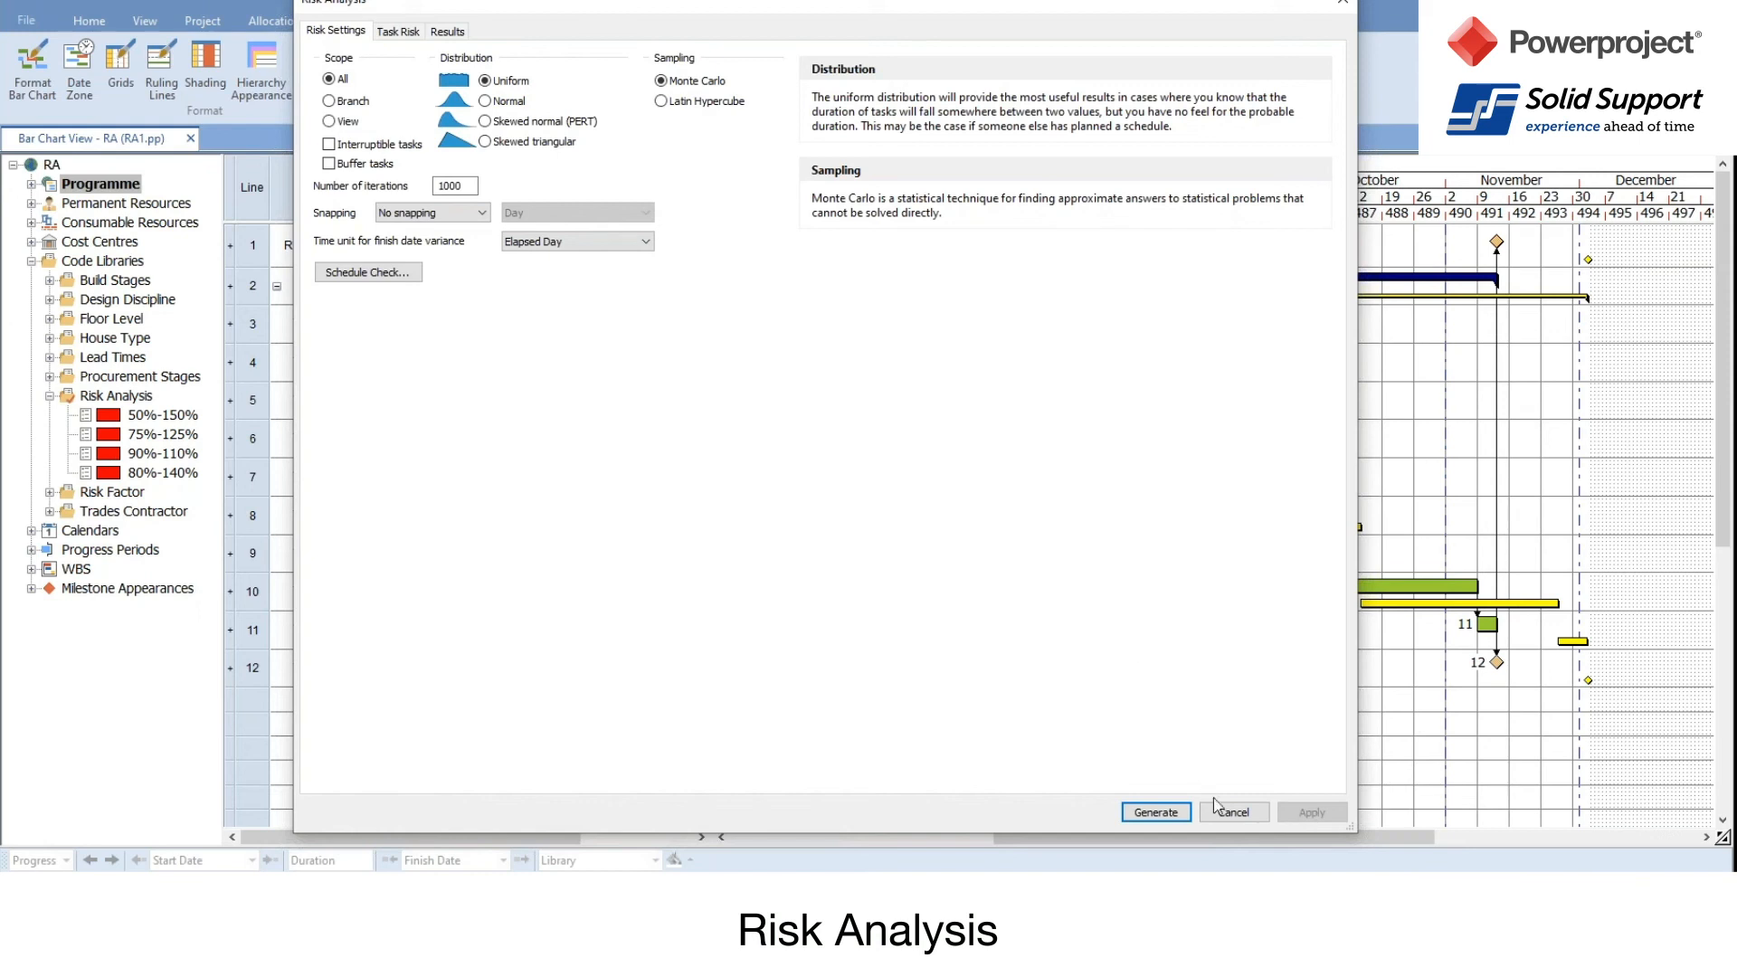
pyautogui.click(1233, 813)
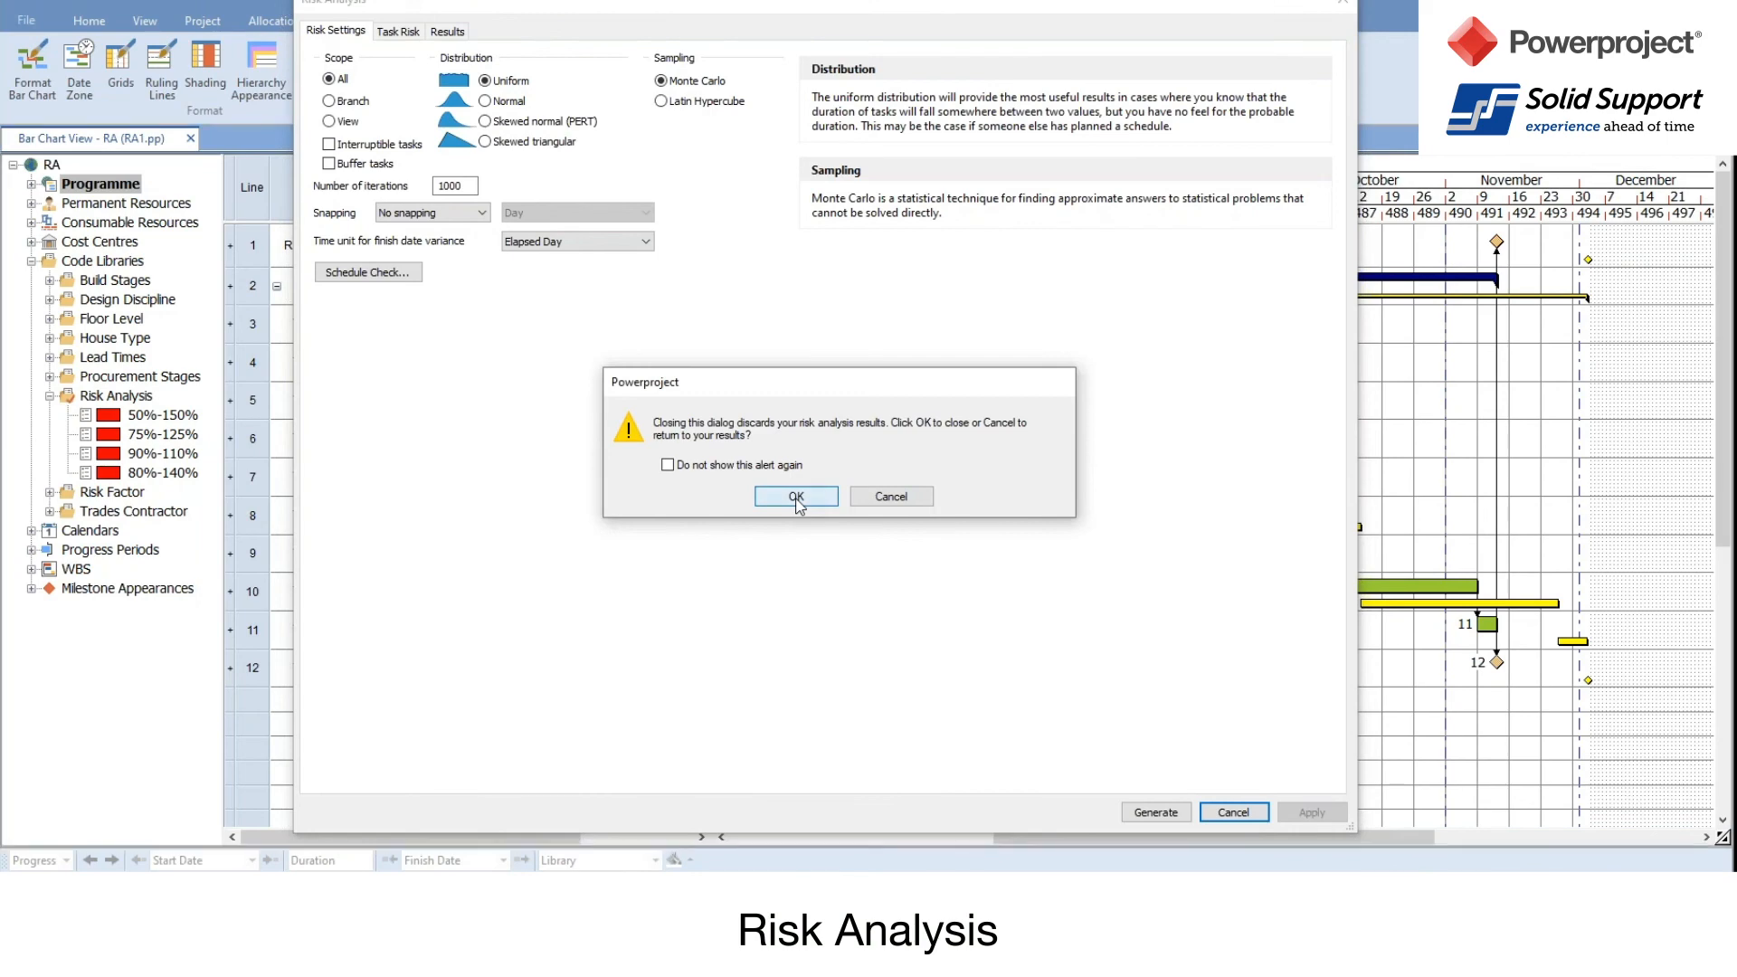
pyautogui.click(796, 498)
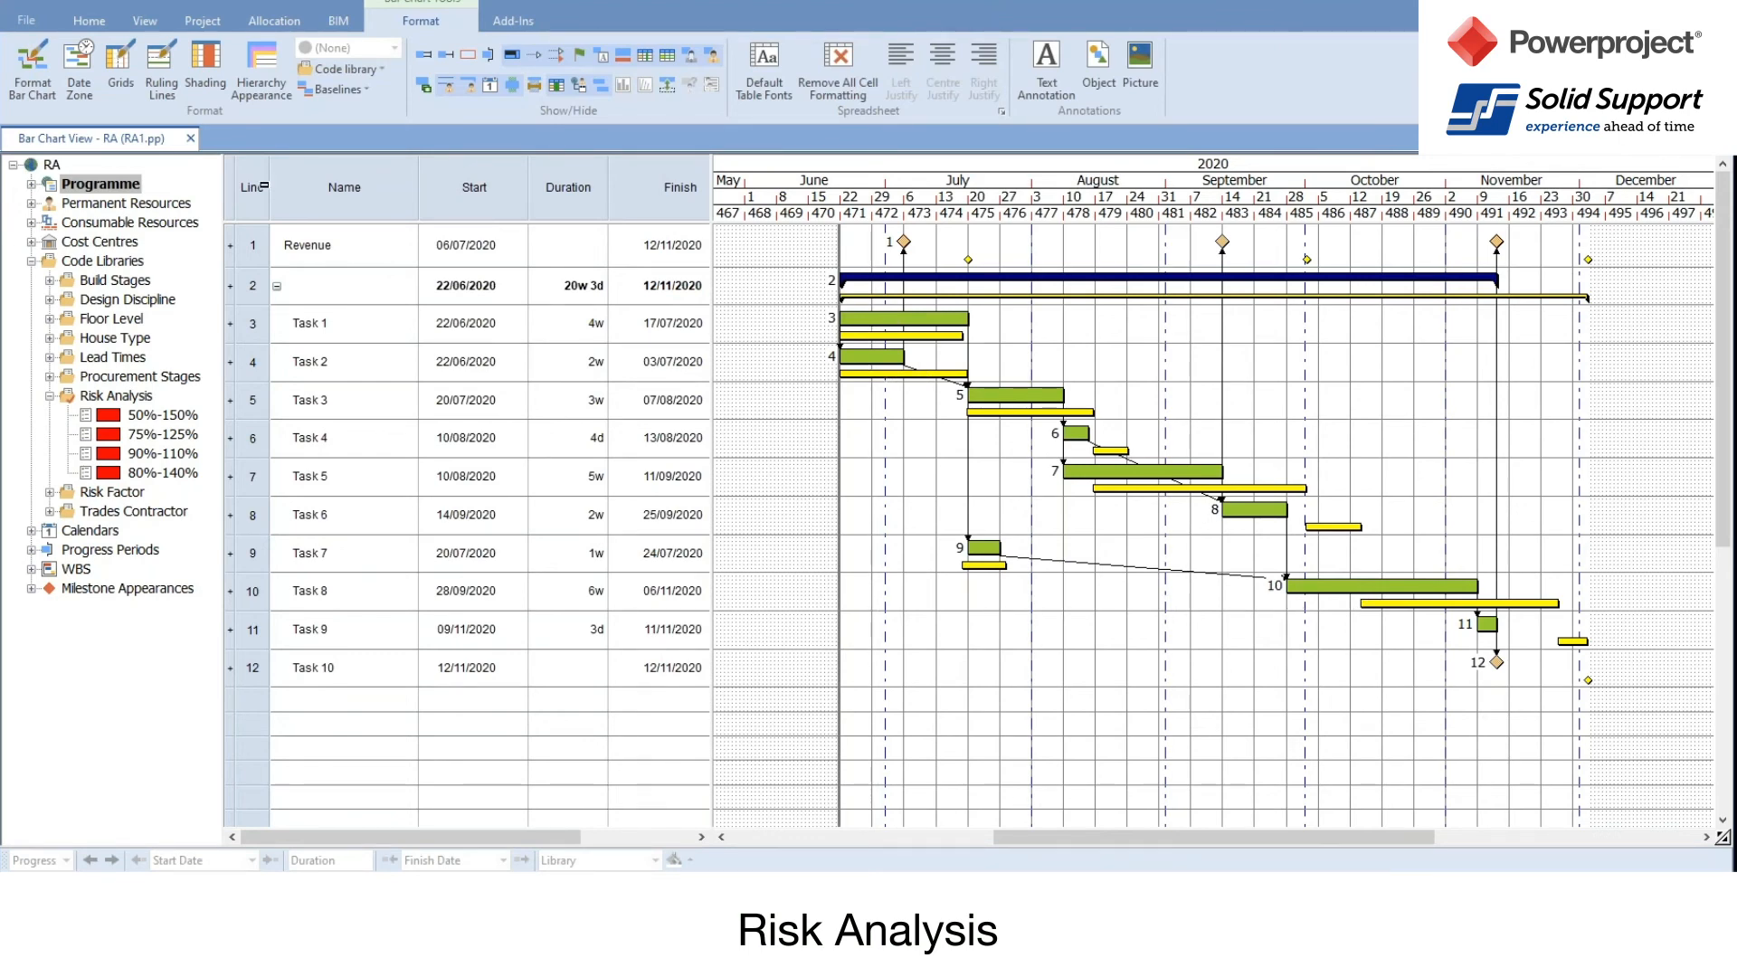
# Step: Add a histogram below the bar chart for the Cost cost centre, using the Baseline .v. Current Costs report
pyautogui.click(145, 21)
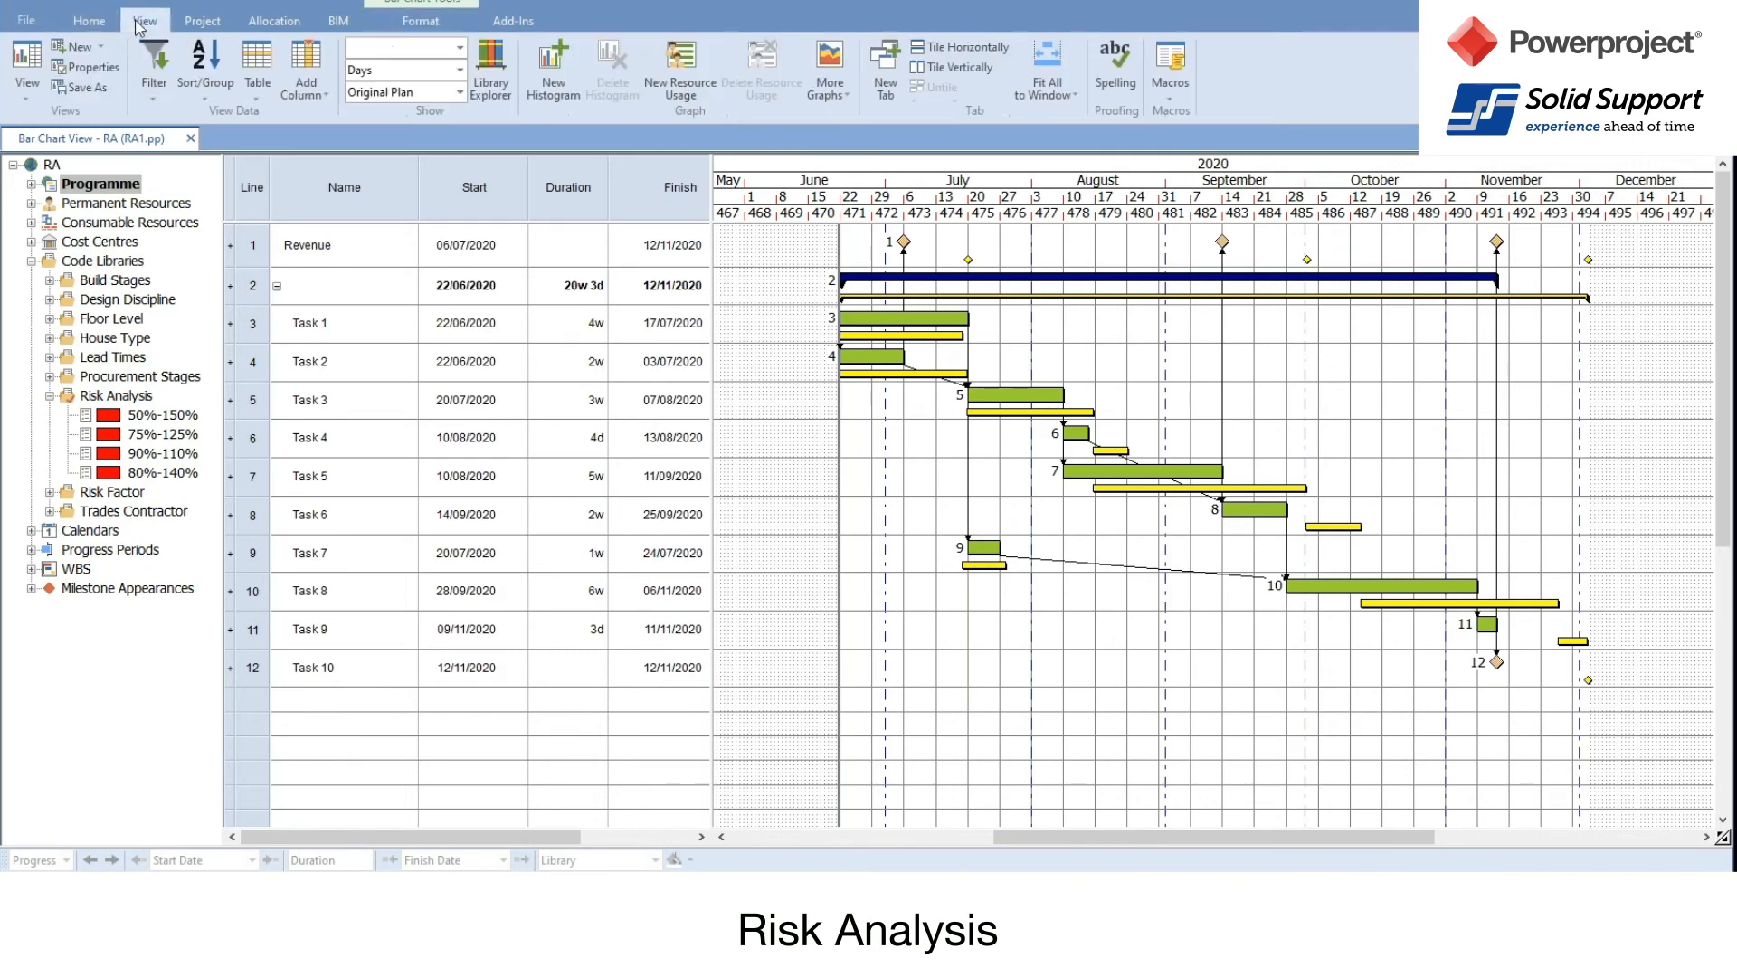
pyautogui.click(555, 70)
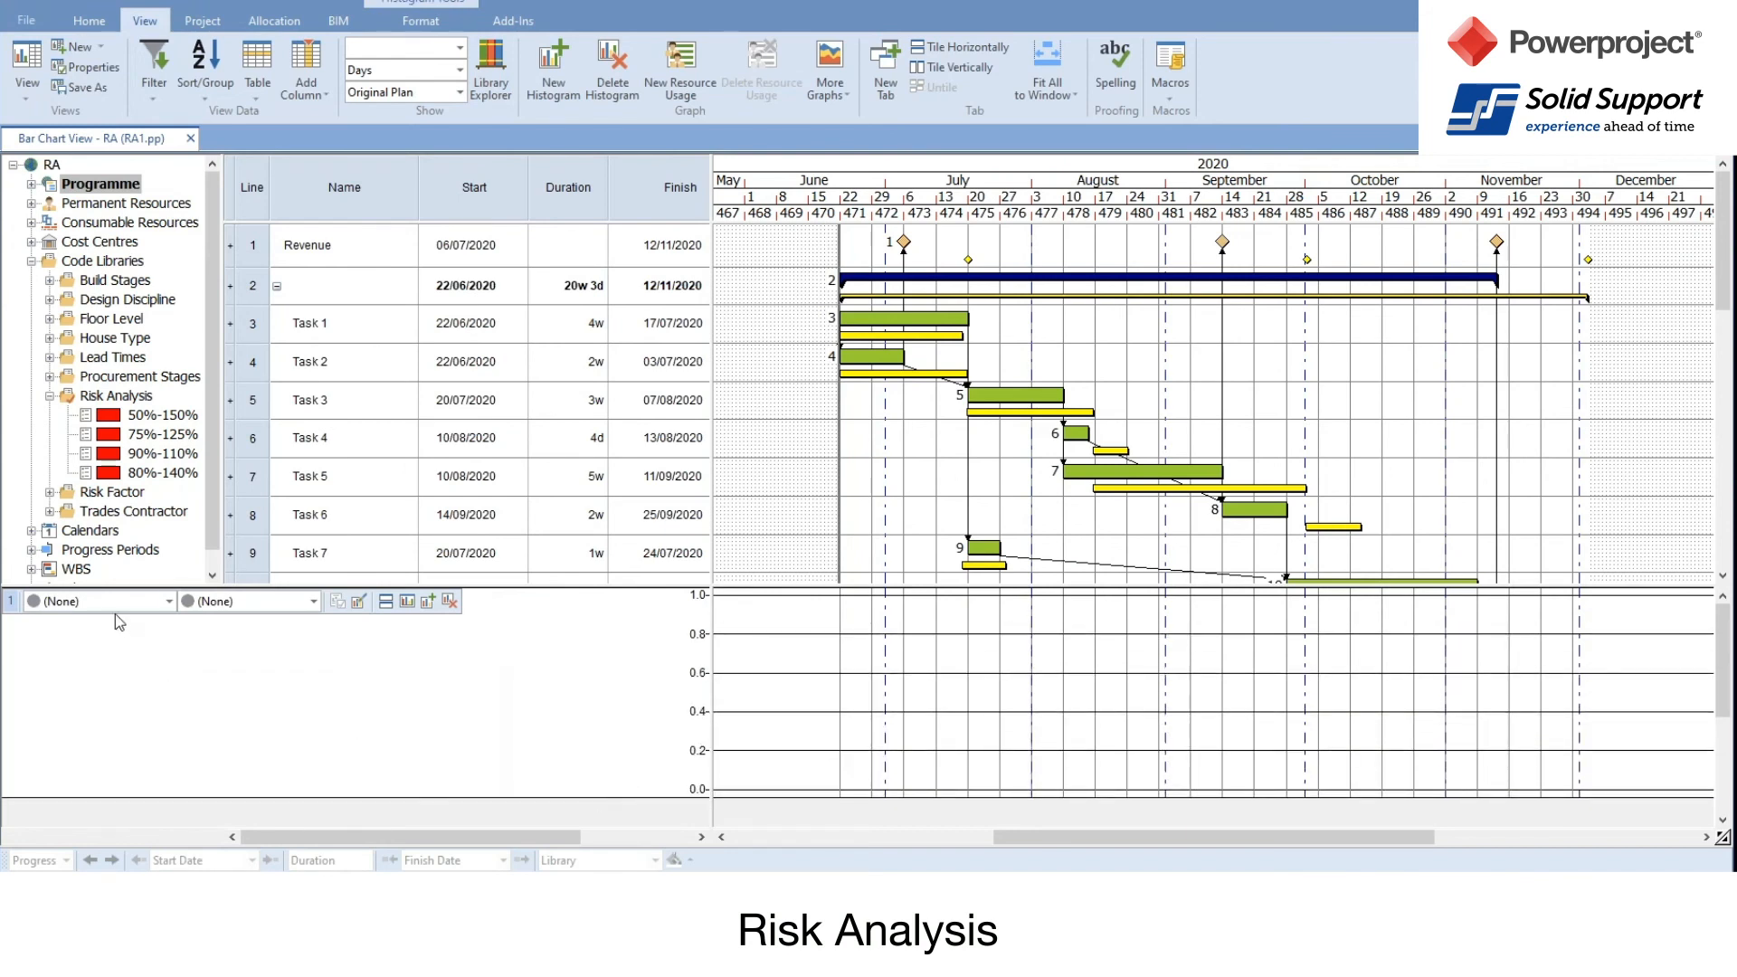
pyautogui.click(78, 603)
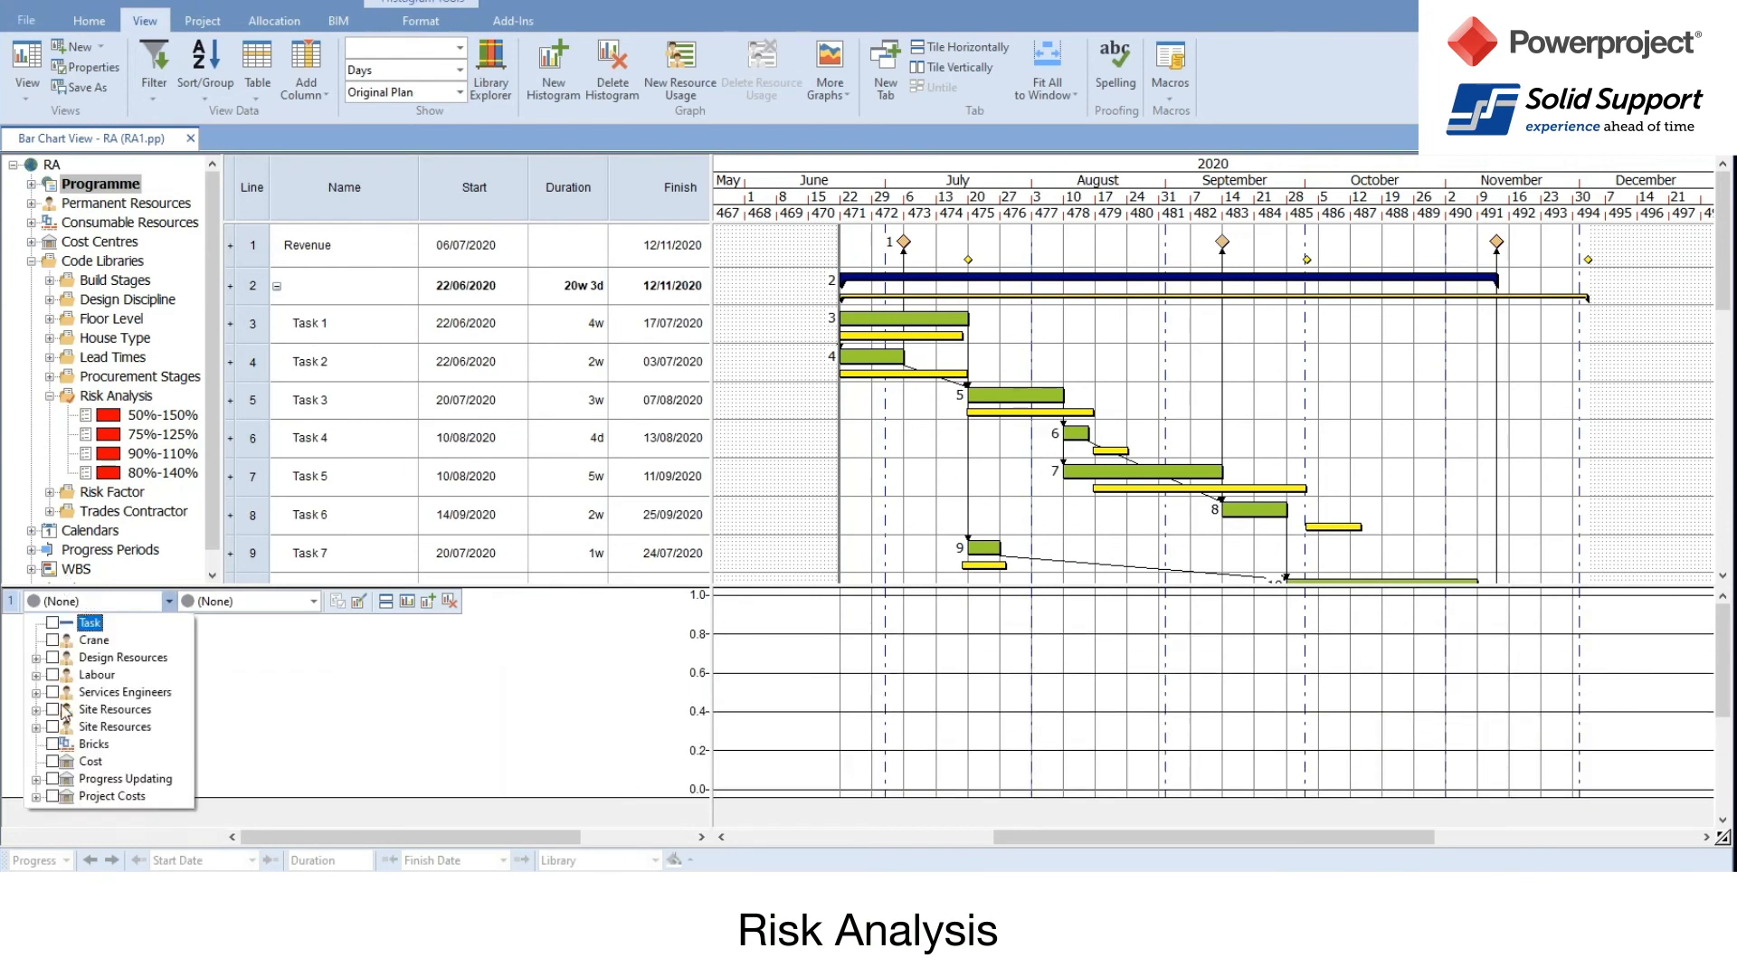
pyautogui.click(52, 768)
pyautogui.click(246, 682)
pyautogui.click(244, 603)
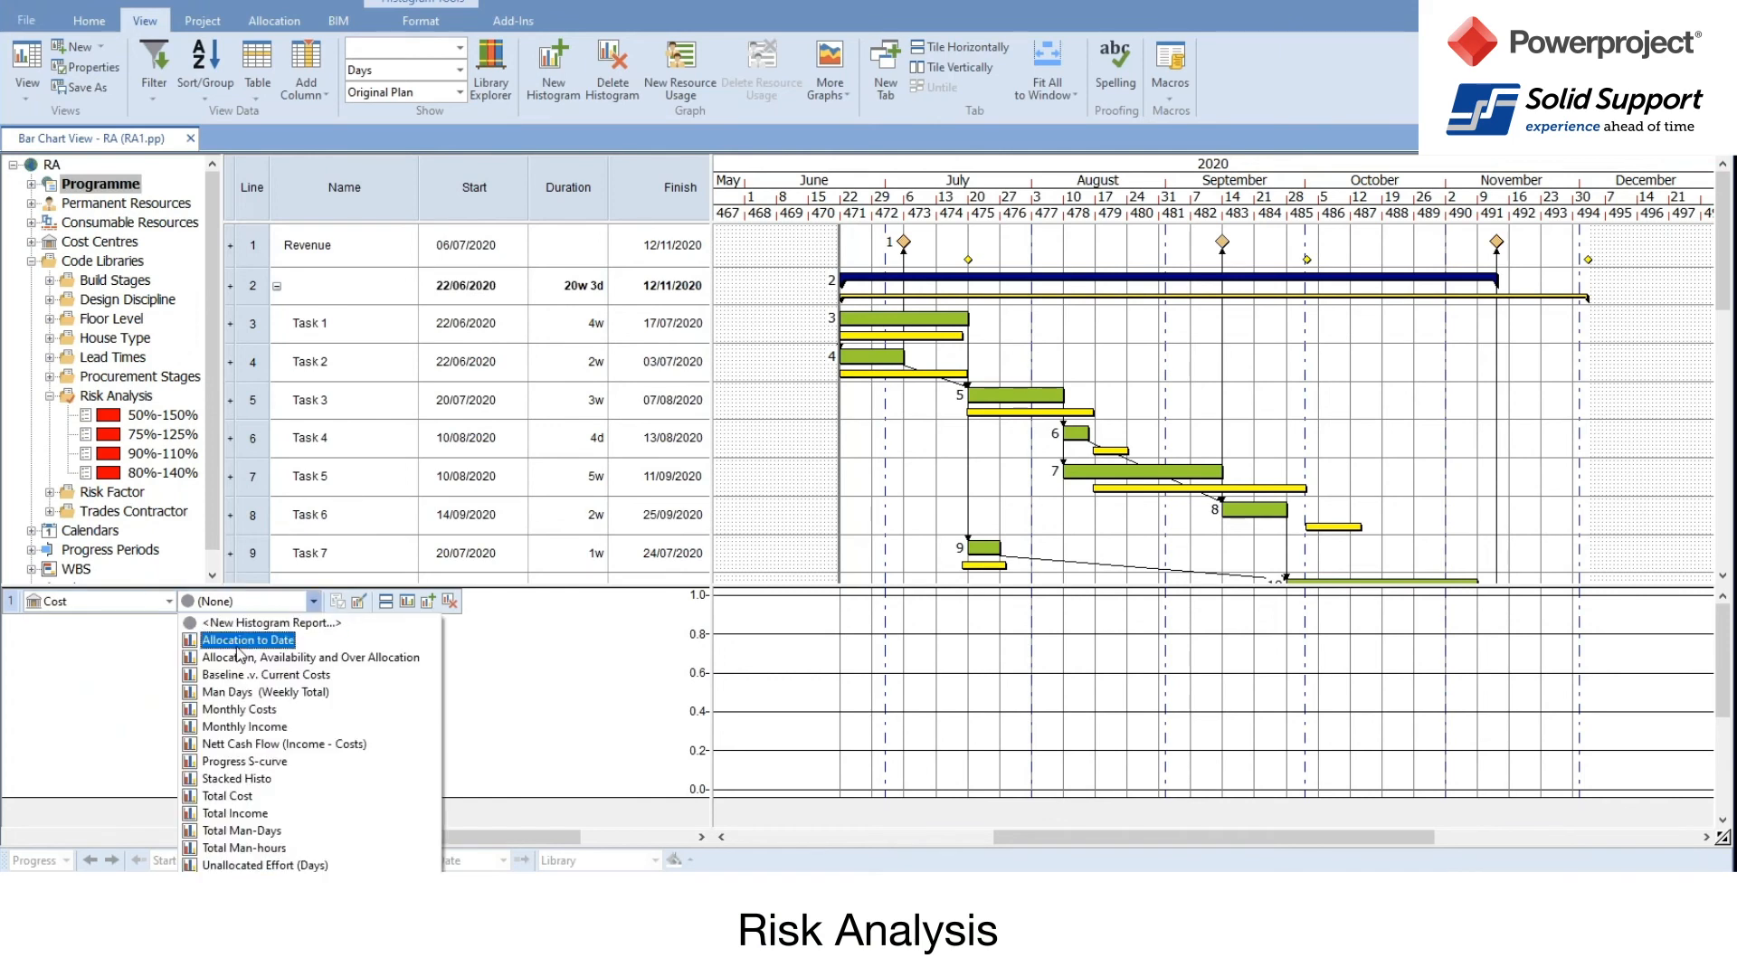
pyautogui.click(211, 671)
# Step: Plot the Project Costs cost centre in the histogram
pyautogui.click(108, 601)
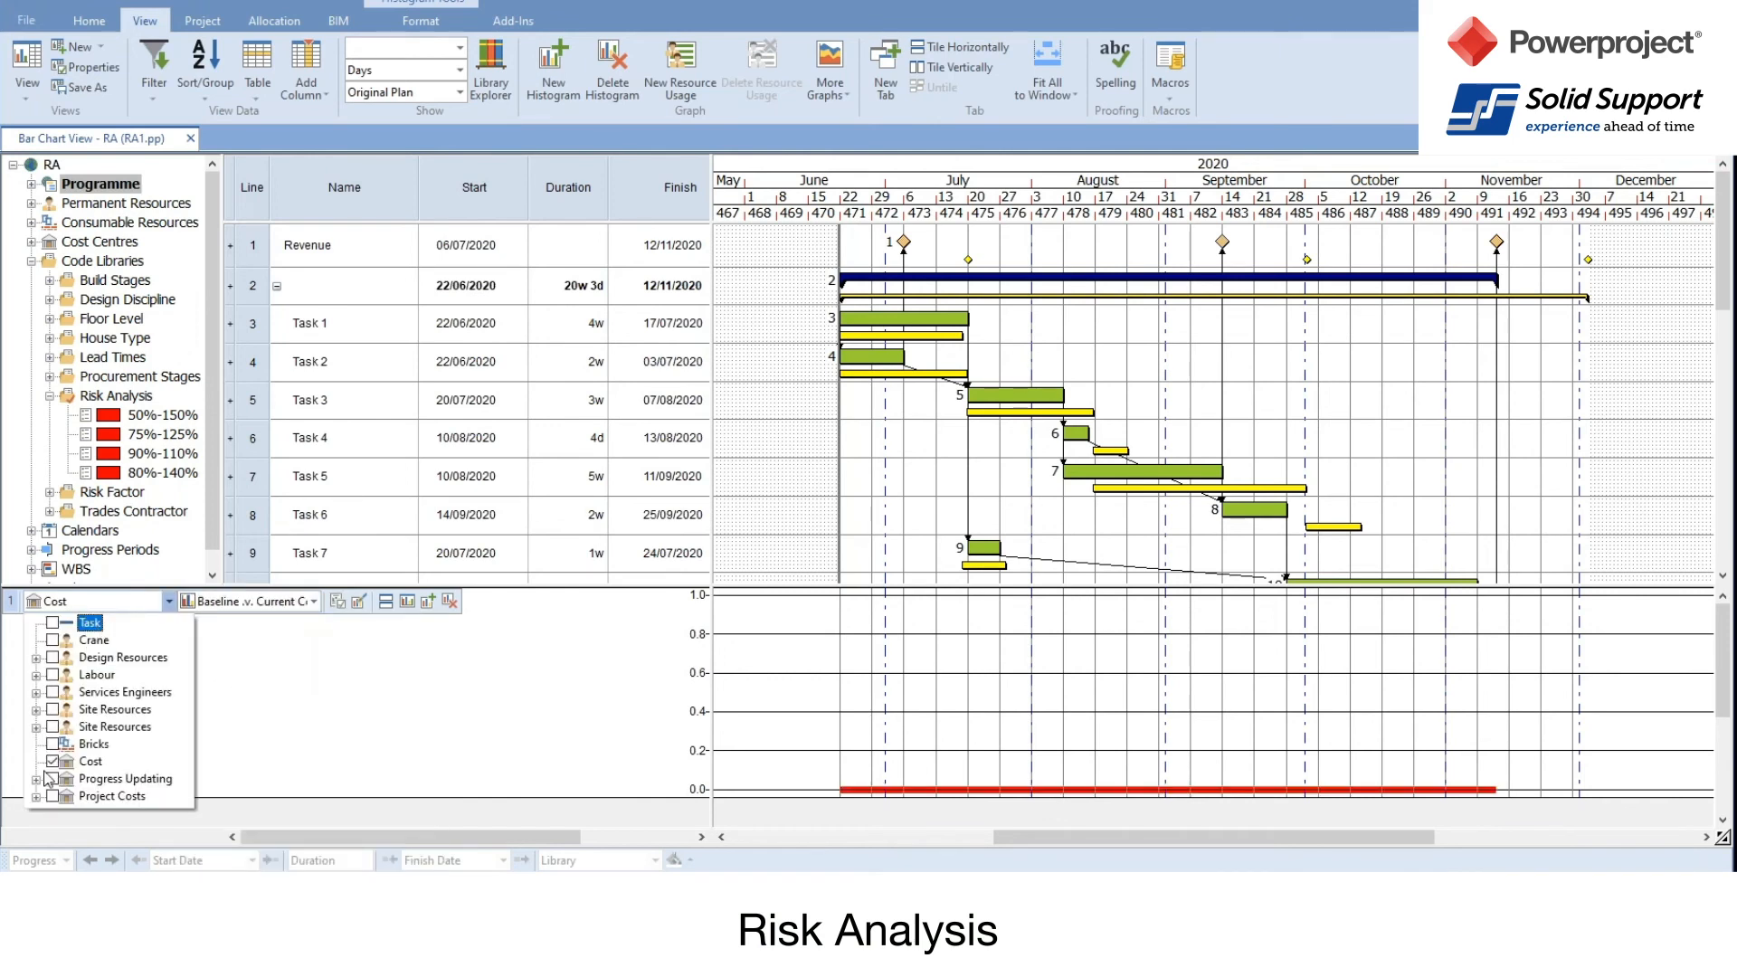
pyautogui.click(53, 796)
pyautogui.click(325, 728)
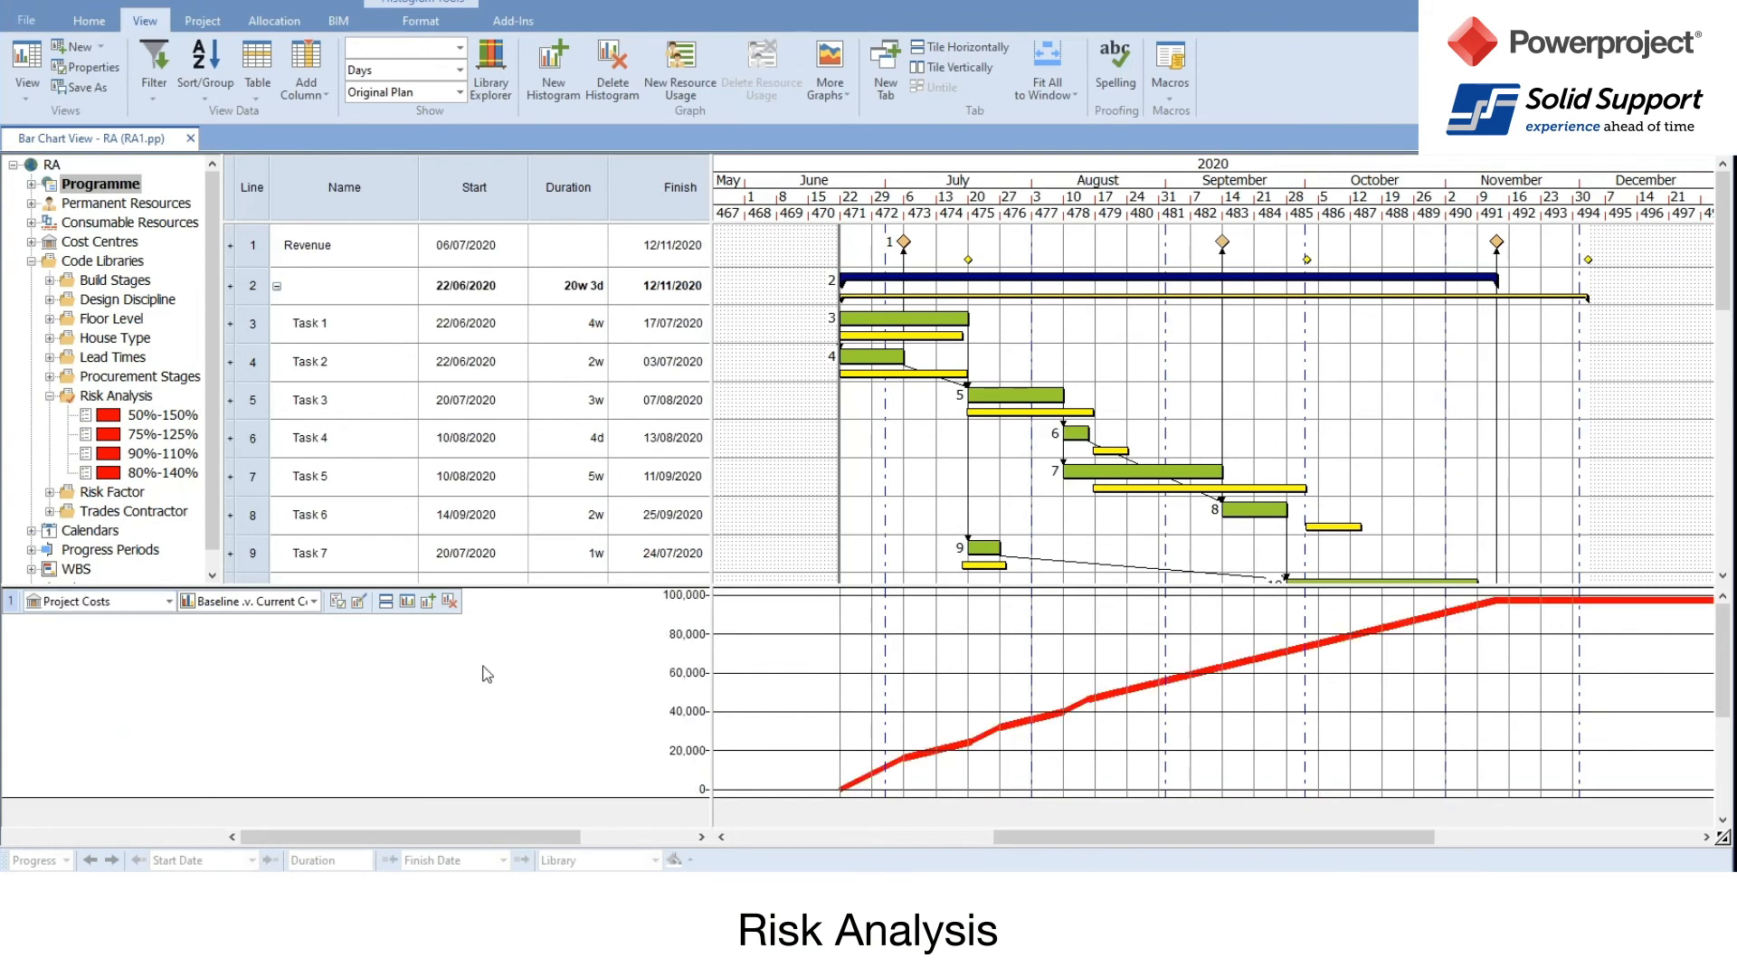
# Step: Set the data of the histogram report's Baseline Cost graph to the P80 baseline
pyautogui.doubleClick(926, 640)
pyautogui.click(591, 291)
pyautogui.click(846, 363)
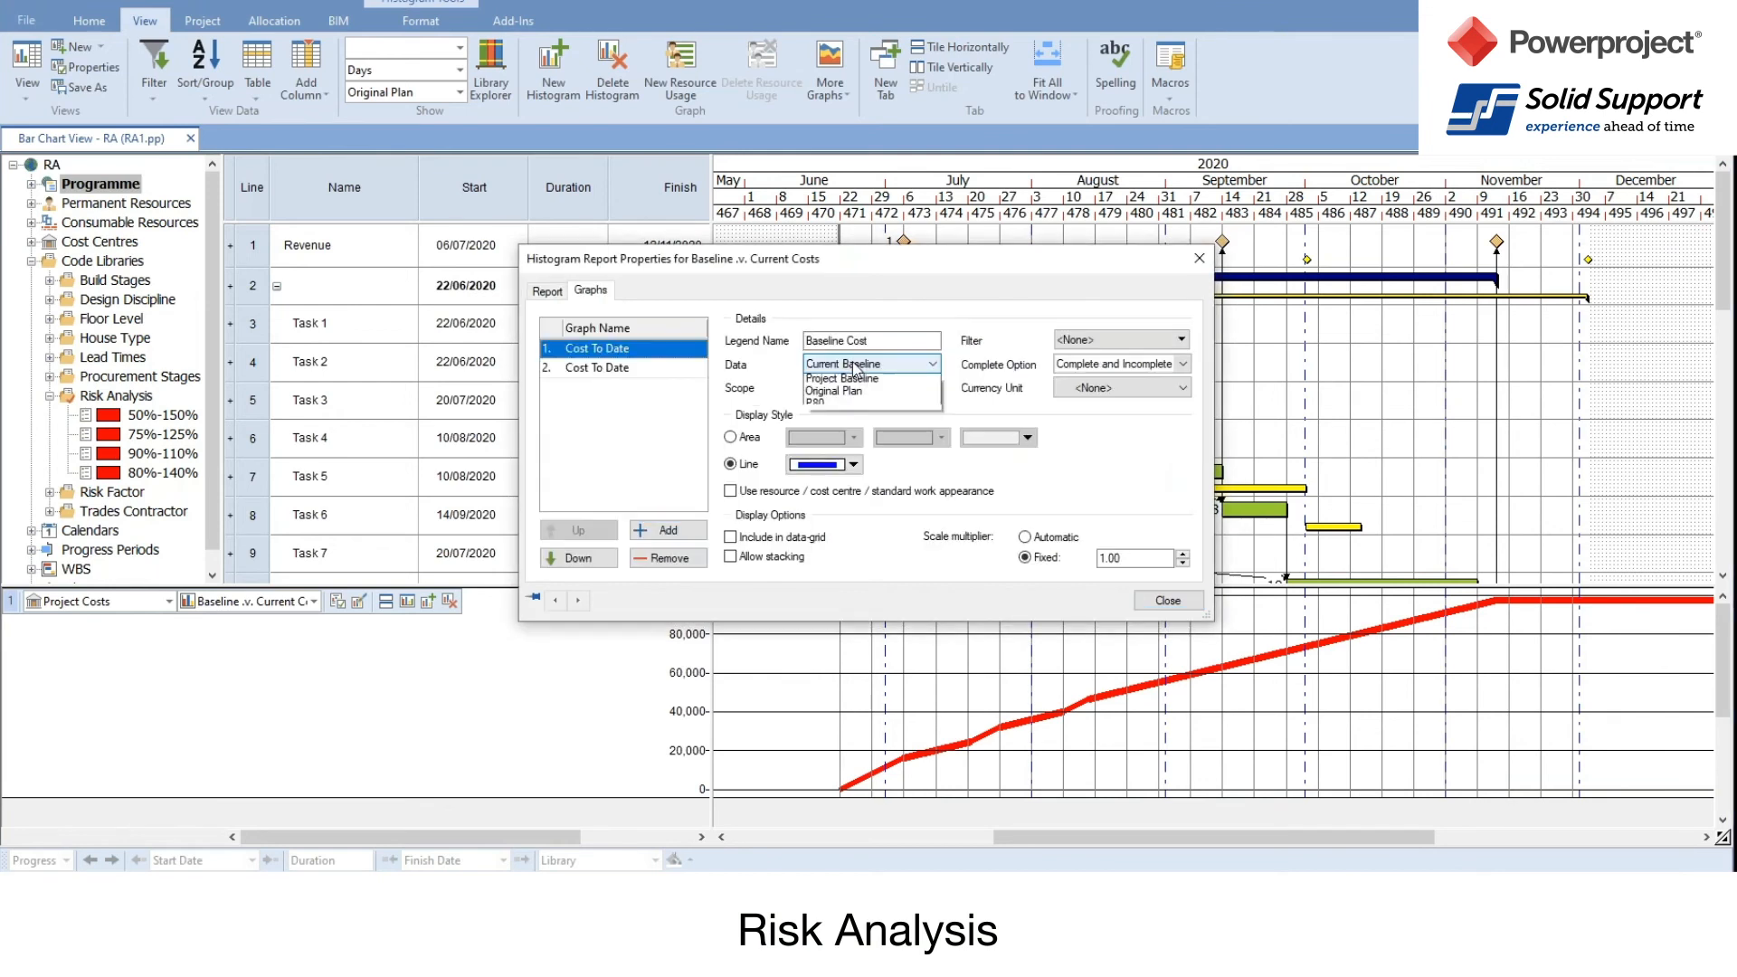
pyautogui.click(835, 425)
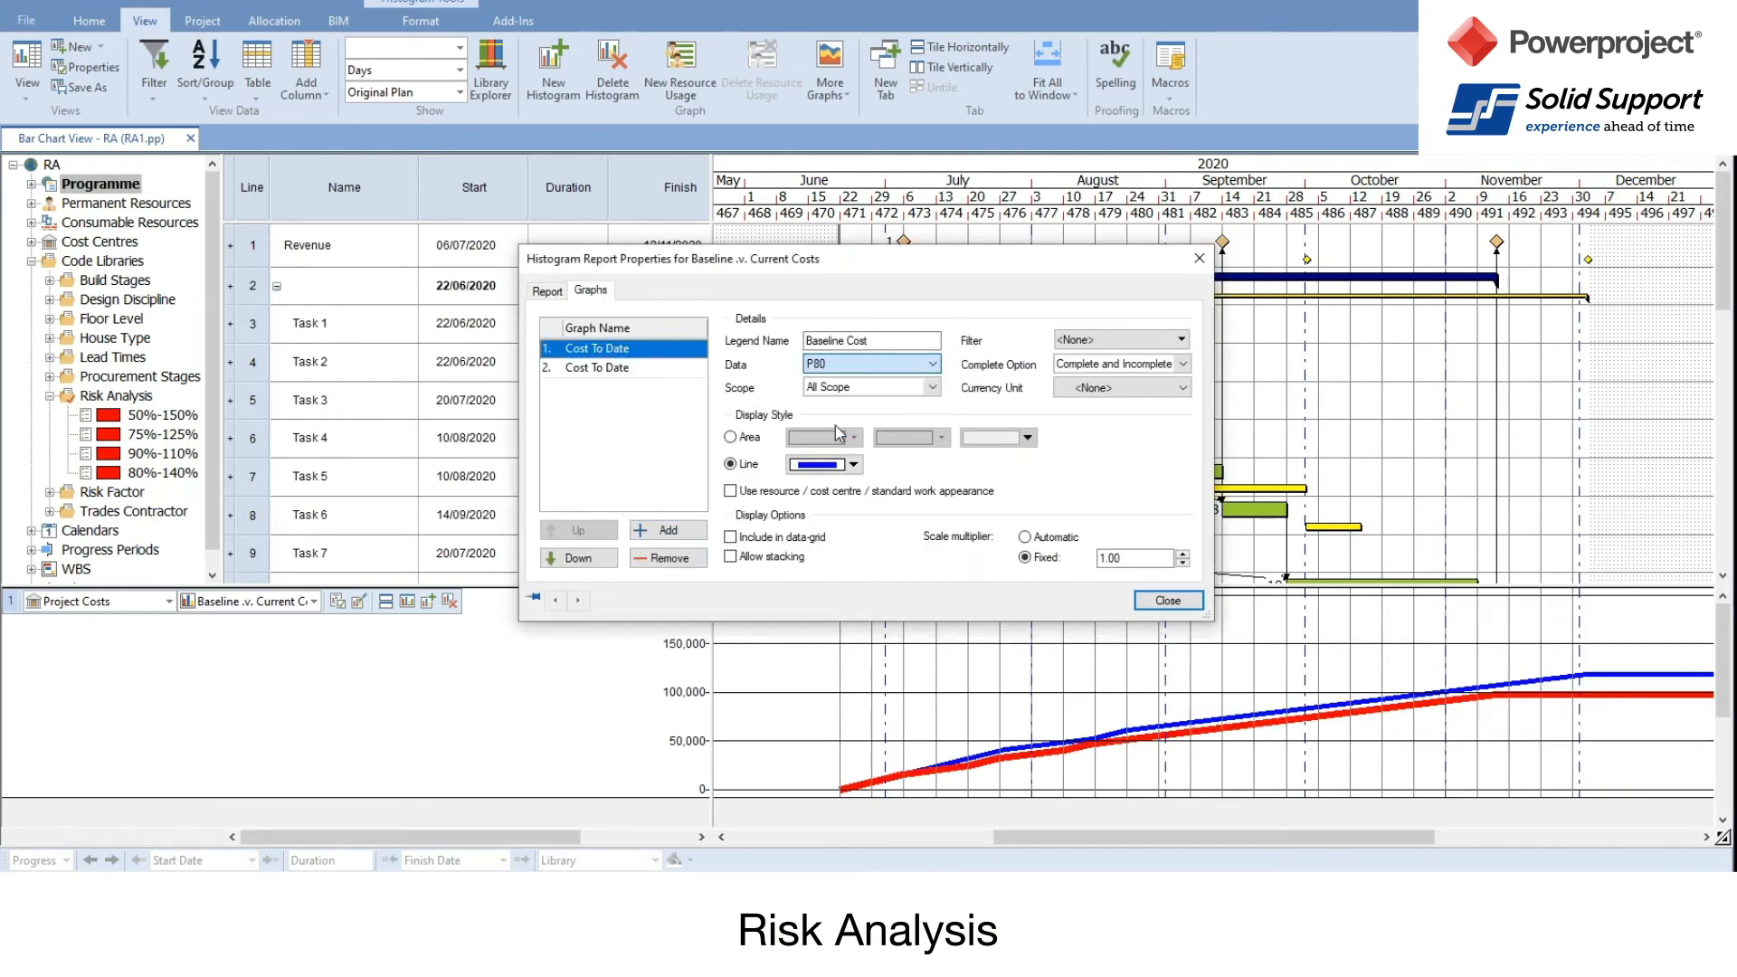
pyautogui.click(1166, 600)
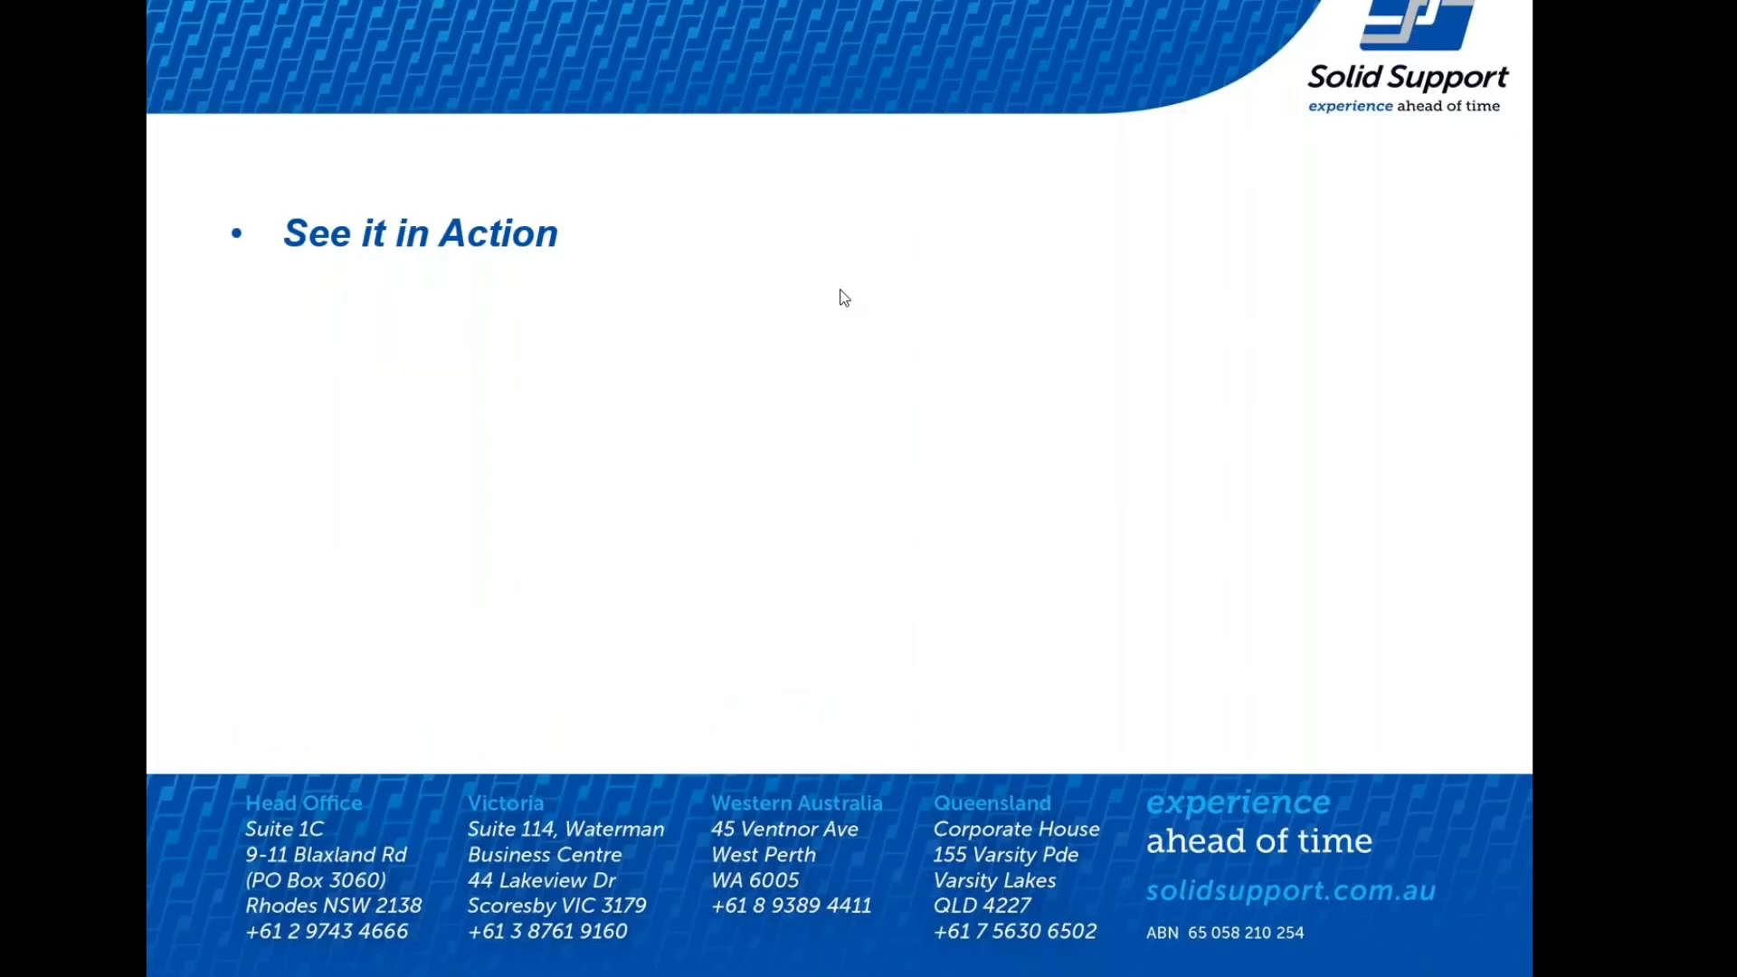
pyautogui.click(785, 274)
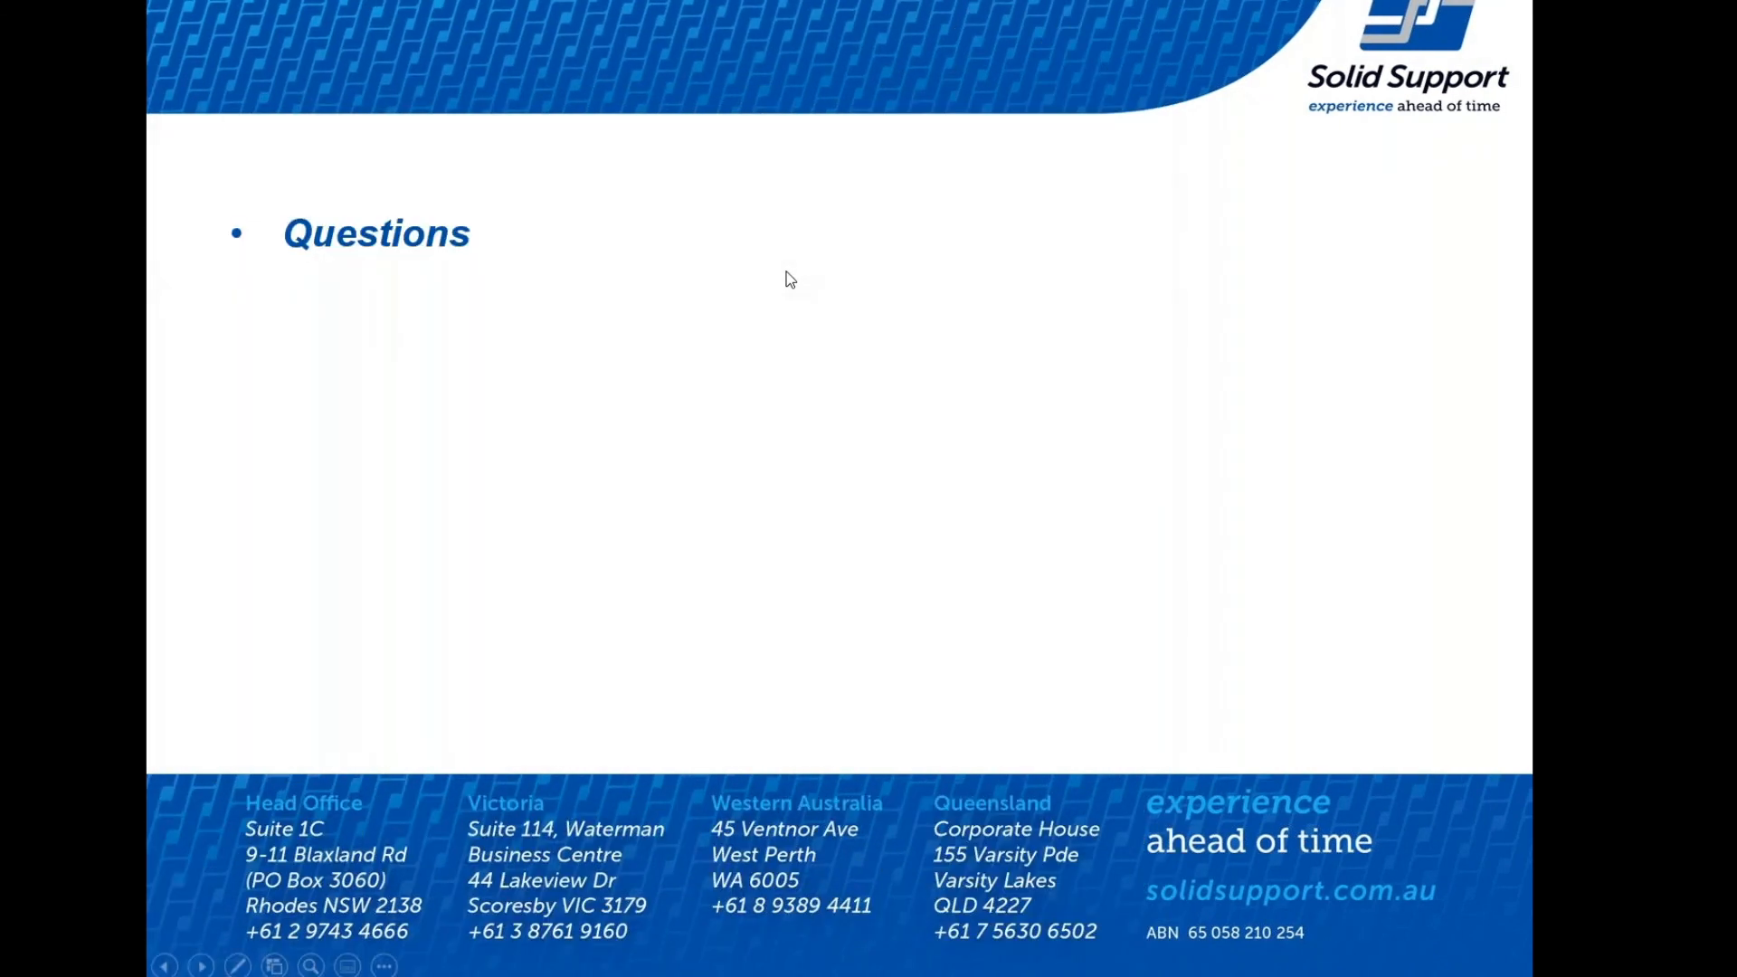